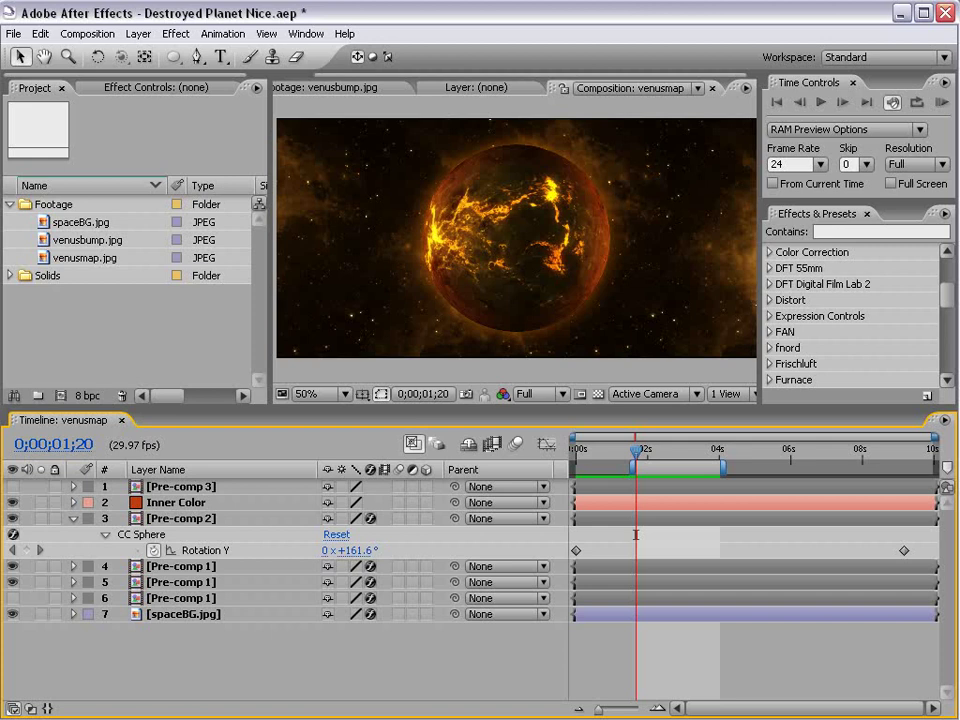
- Preview the existing planet animation and the spaceship fly-by, then hide the spaceship layer again
key("space")
mouse_move(651, 457)
left_mouse_down()
mouse_move(703, 458)
mouse_move(649, 458)
left_mouse_up()
key("u")
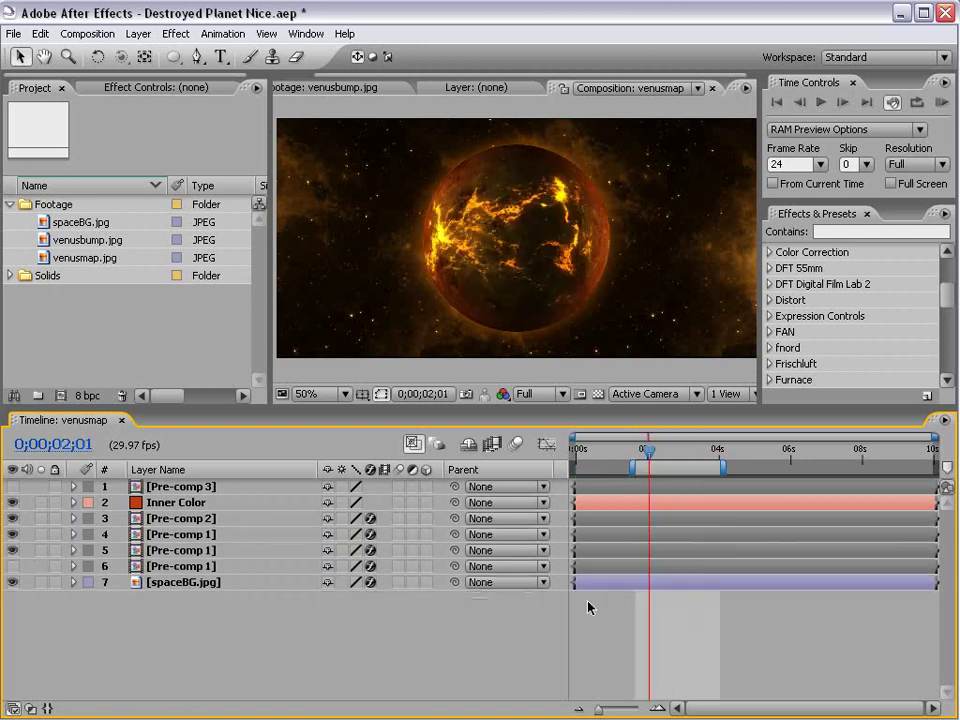
left_click(13, 486)
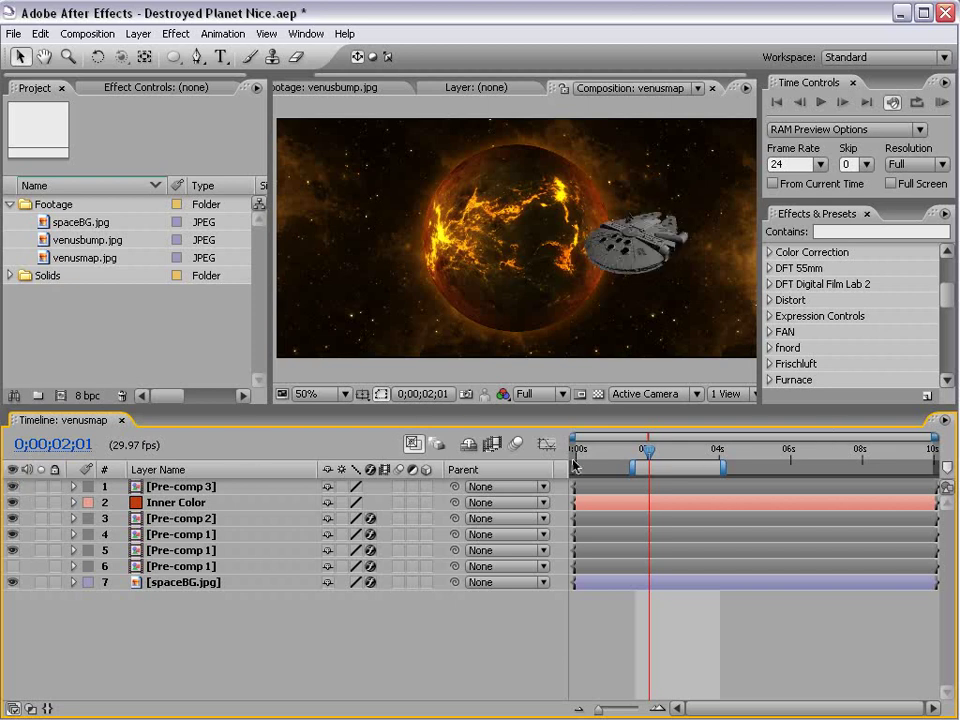
left_click(586, 456)
left_click_drag(588, 456, 673, 453)
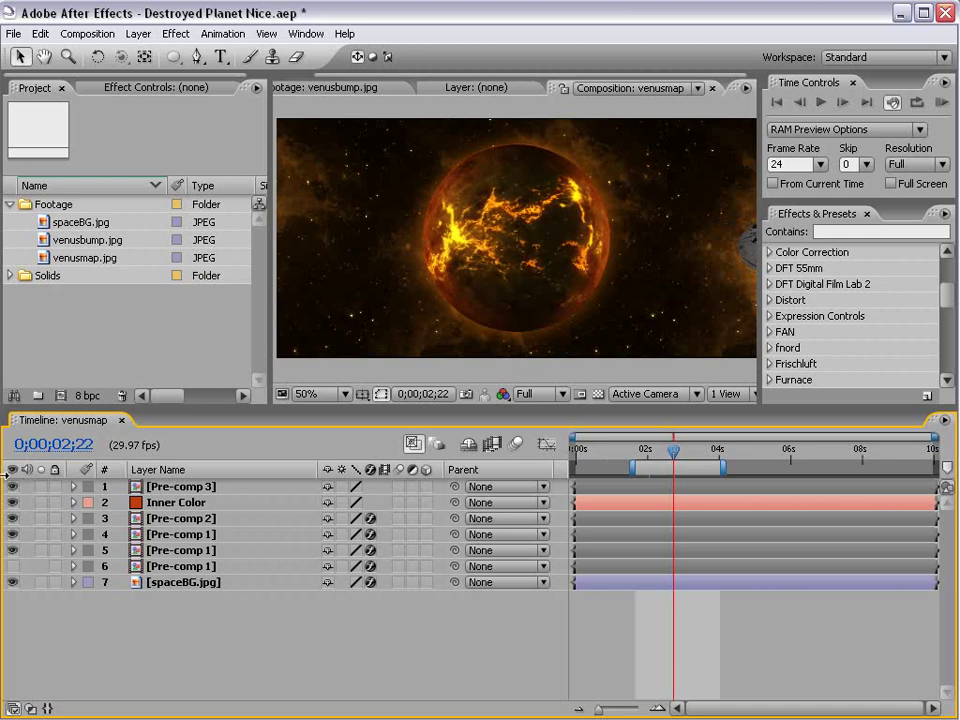
left_click(13, 487)
- Create a new venusmap 2 composition from venusmap.jpg
left_click(86, 257)
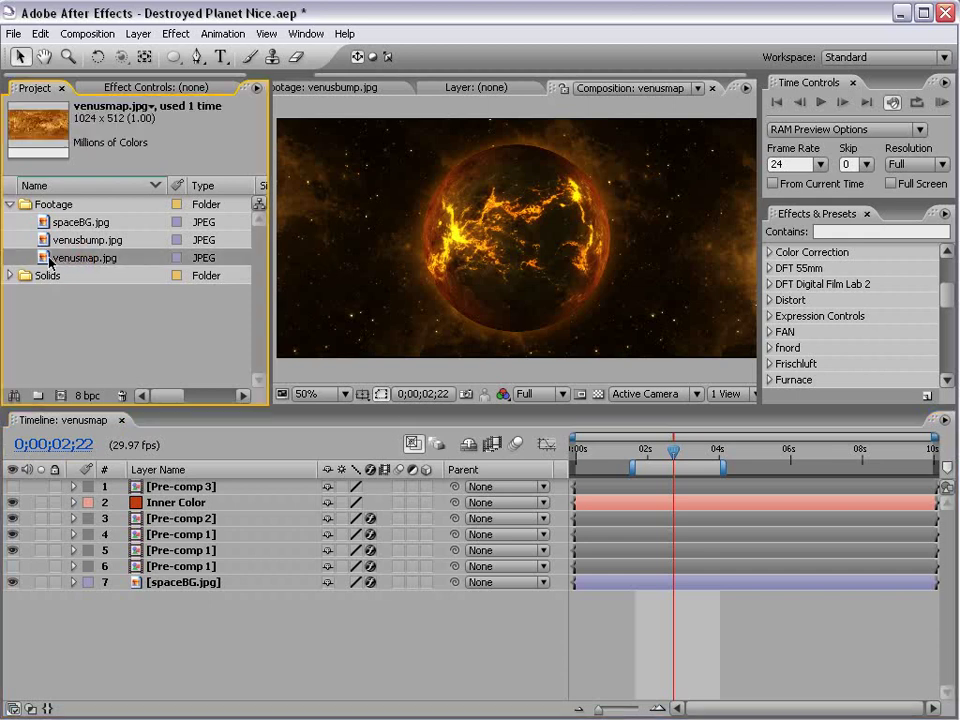
left_click_drag(86, 261, 62, 400)
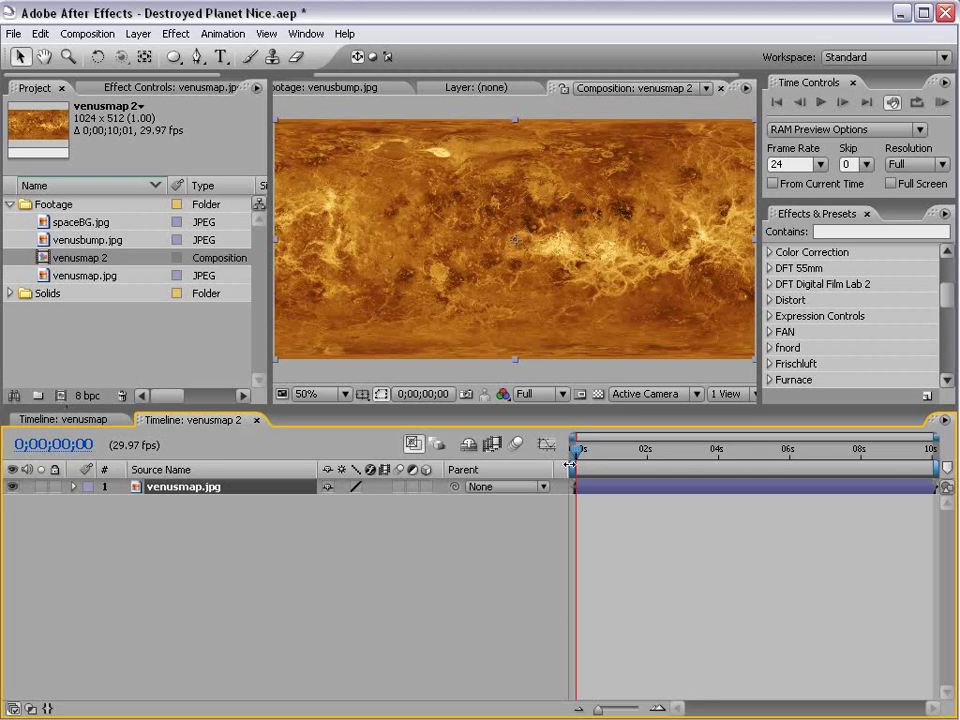
key("KP_0")
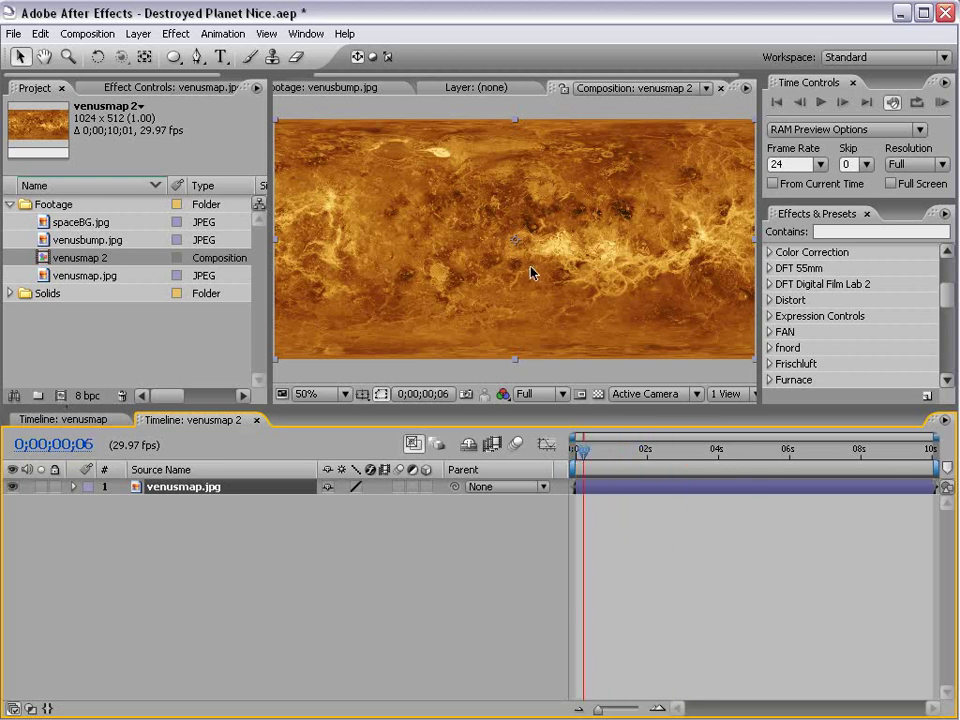
left_click(532, 272)
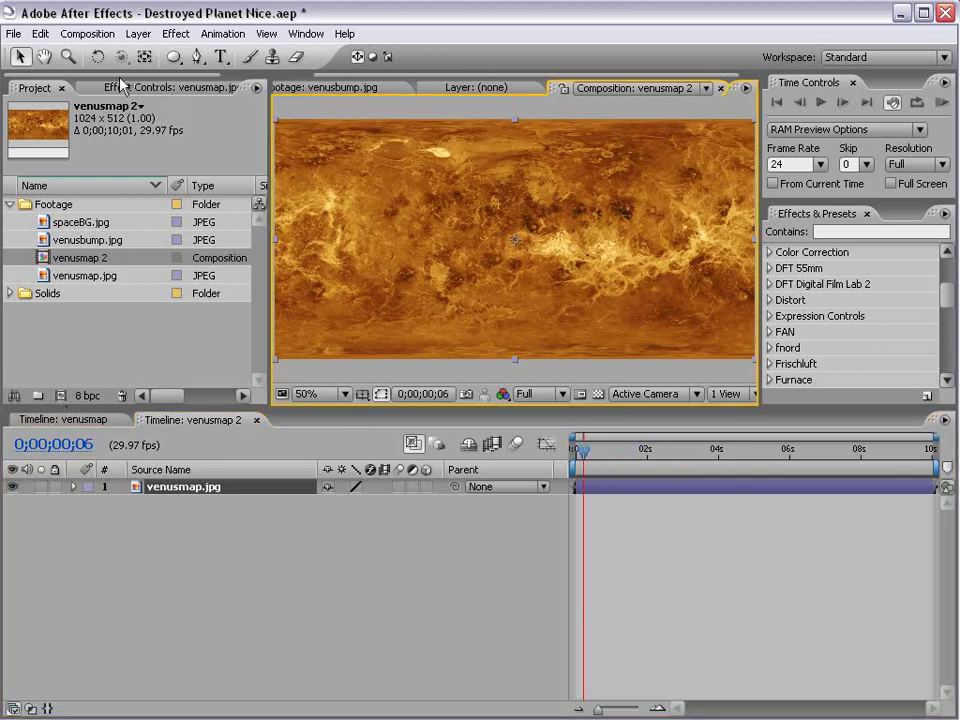
- Pre-compose the venusmap.jpg layer into a new composition named 'Map'
left_click(138, 33)
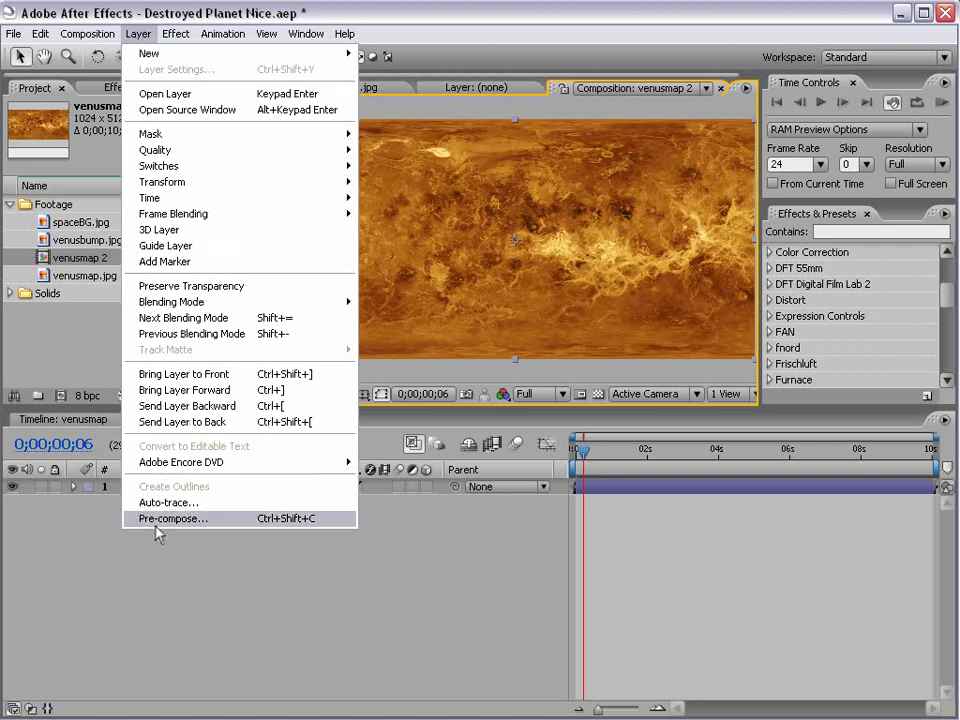
left_click(193, 527)
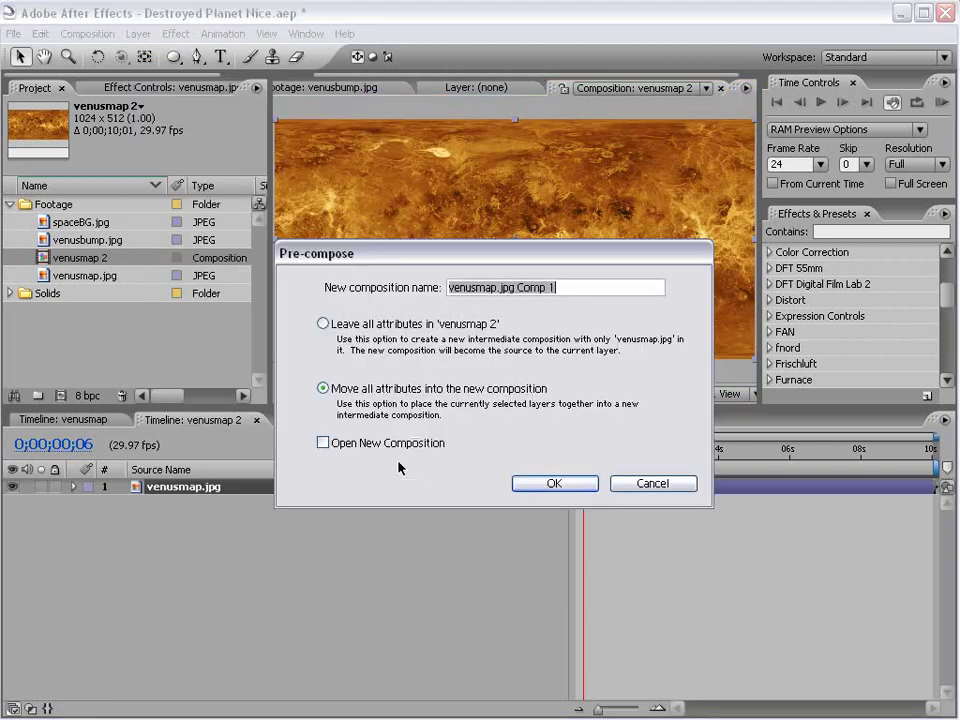
left_click(574, 287)
left_click(336, 287)
type("Map")
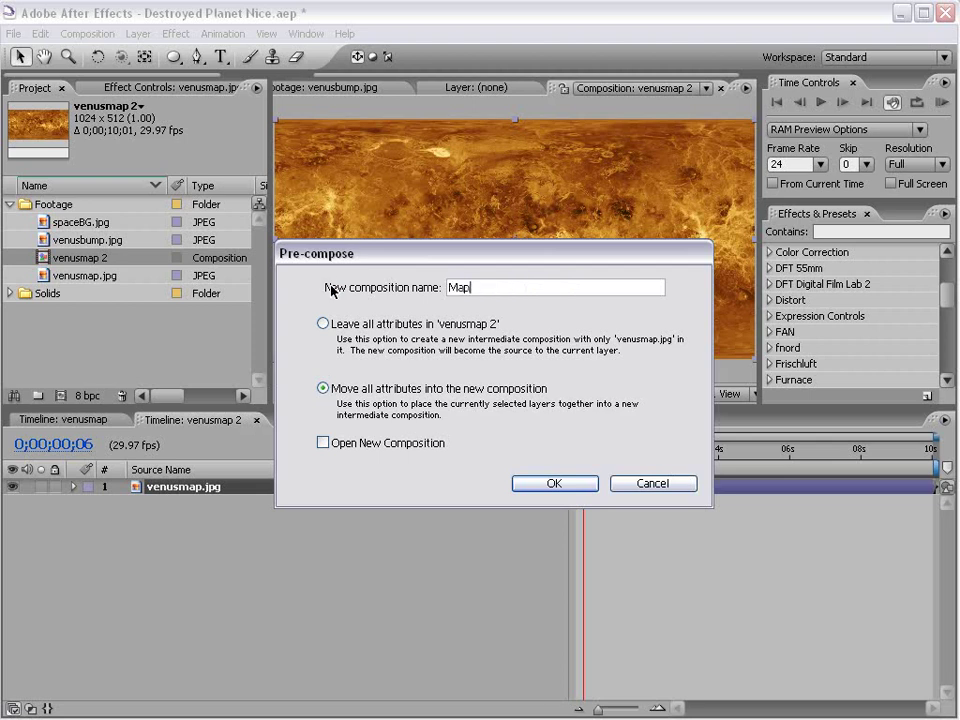
left_click(553, 483)
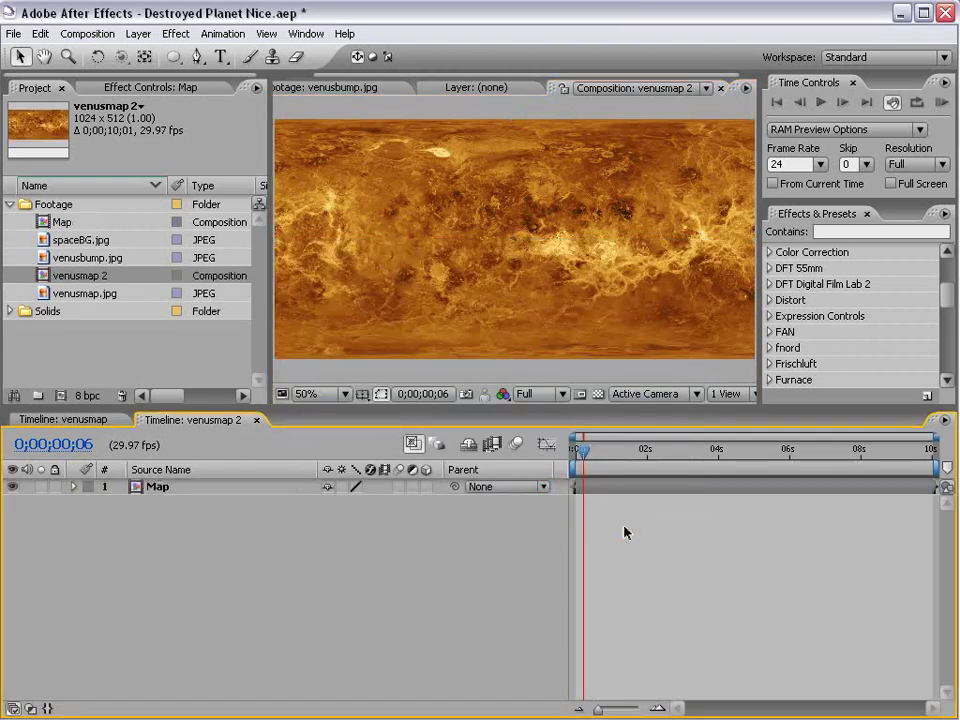
- Open the Map precomp and select its venusmap.jpg layer
double_click(598, 487)
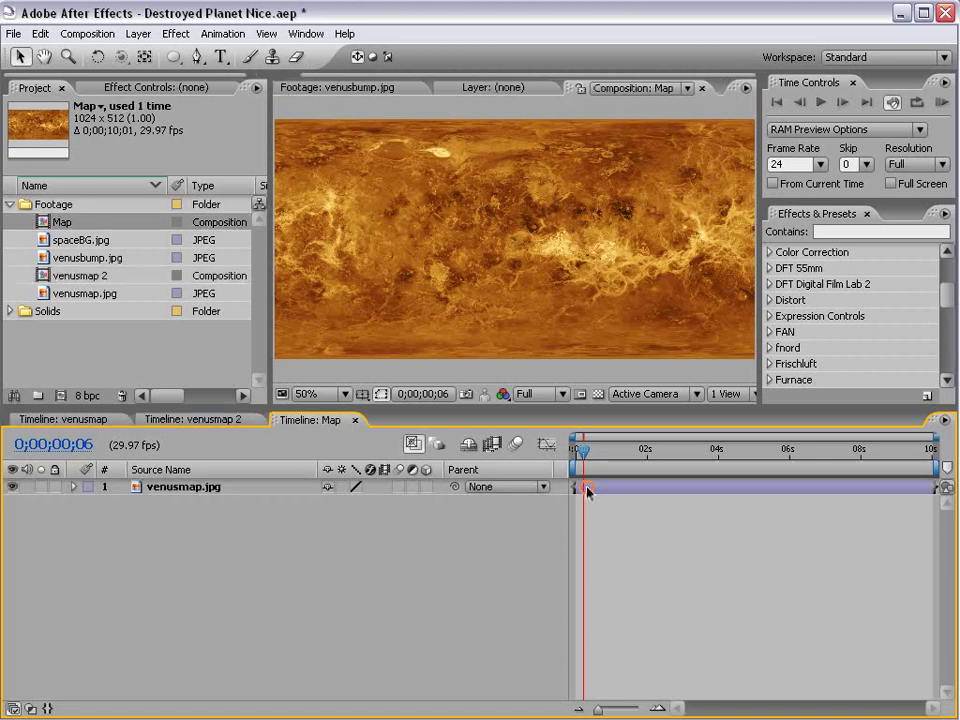
left_click(189, 419)
left_click(300, 419)
left_click(597, 488)
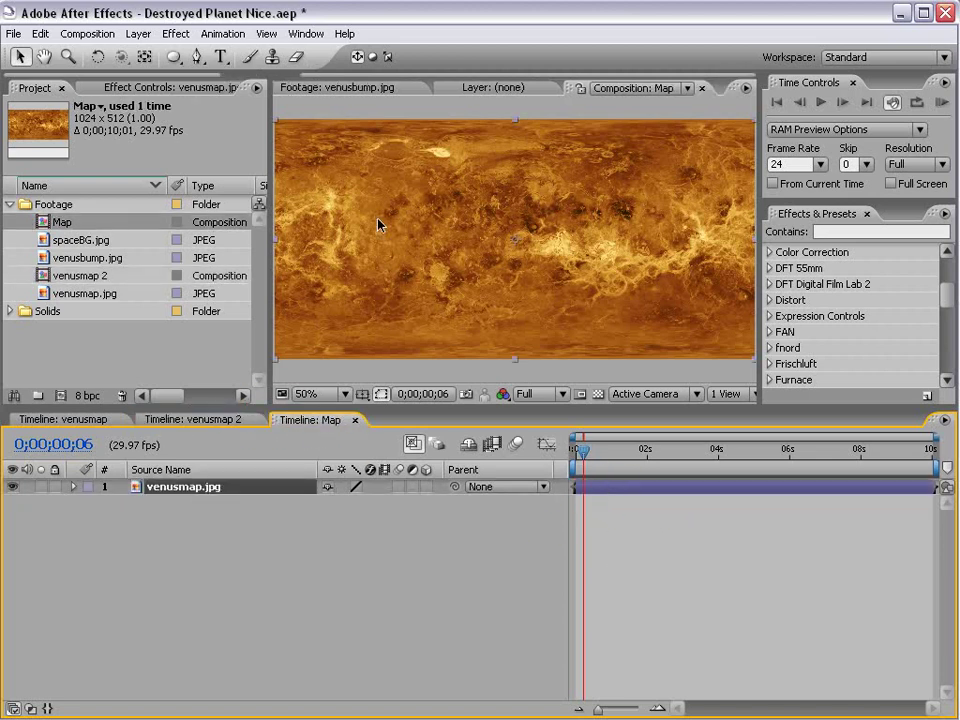
- Apply Hue/Saturation with Master Saturation -42 and Master Lightness -48
left_click(175, 33)
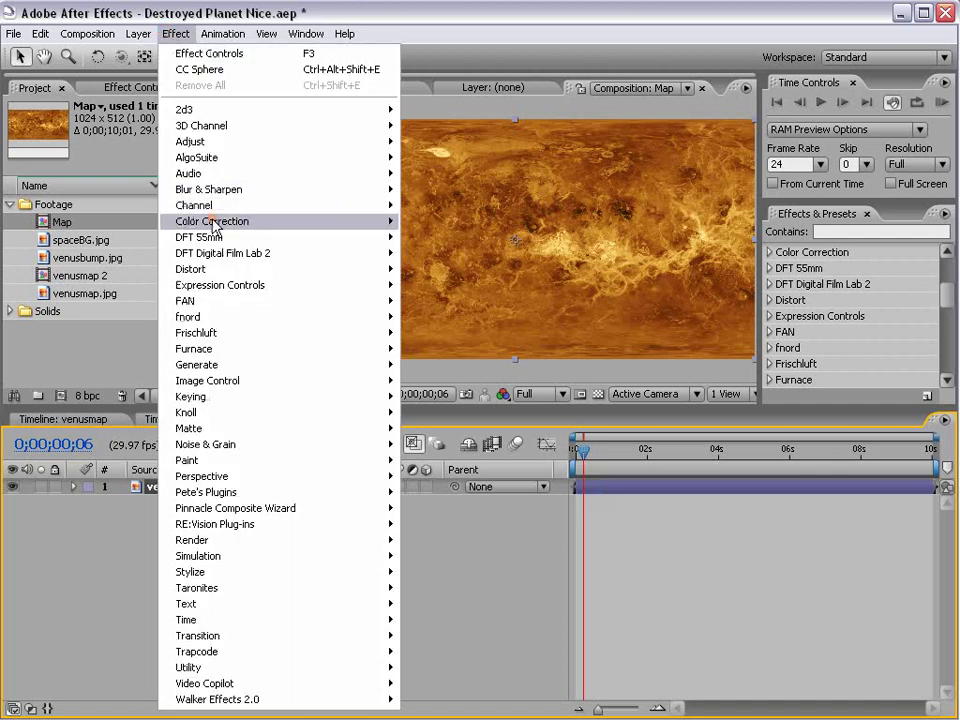
mouse_move(213, 222)
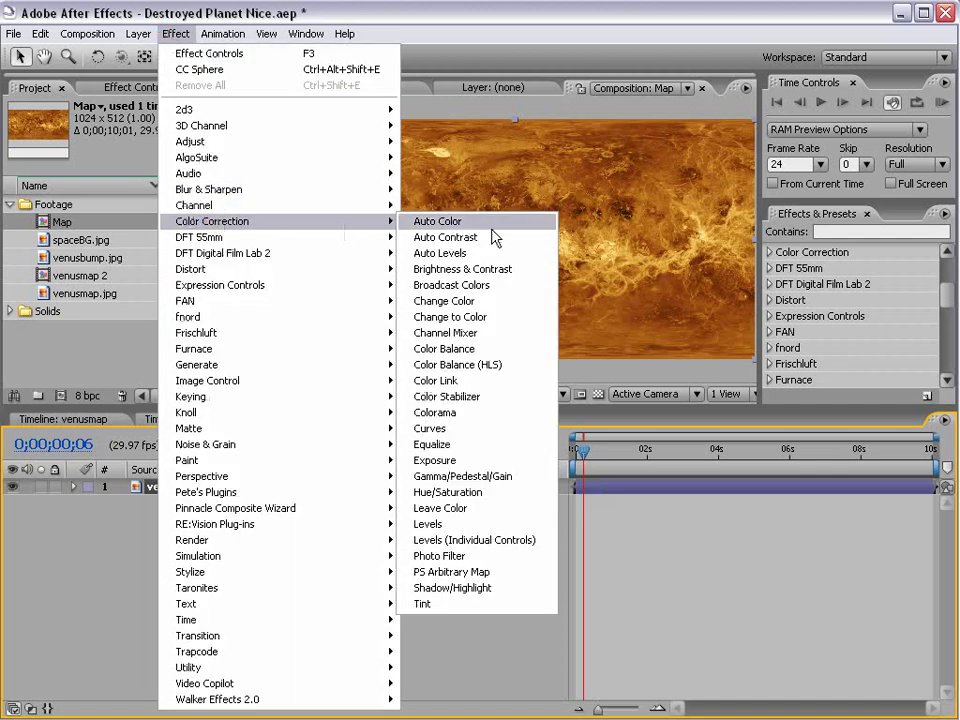
left_click(484, 494)
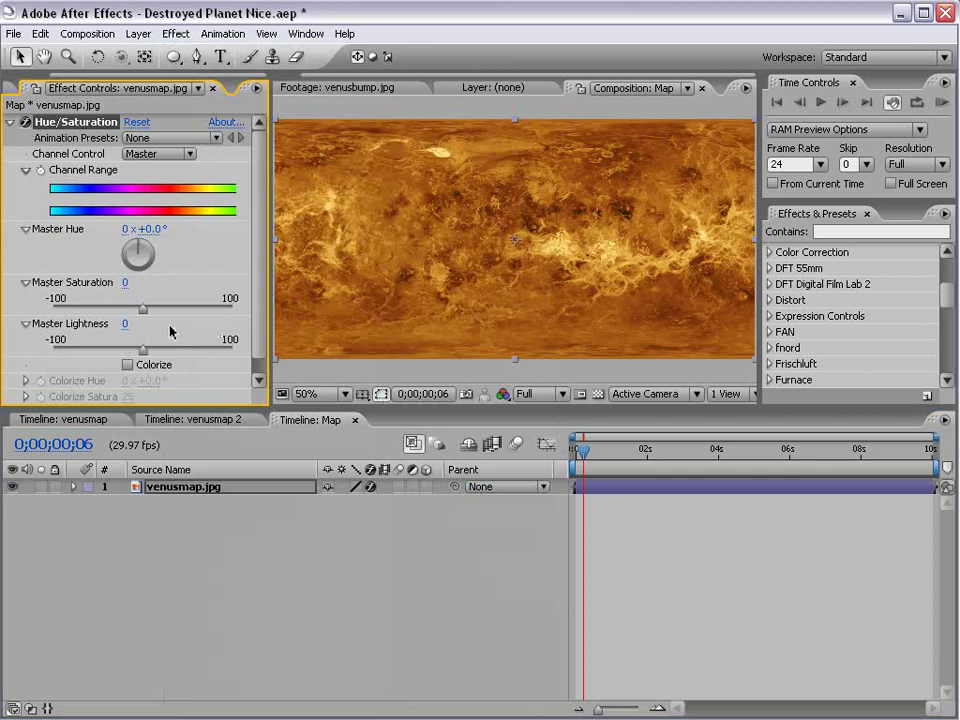
left_click_drag(142, 312, 103, 312)
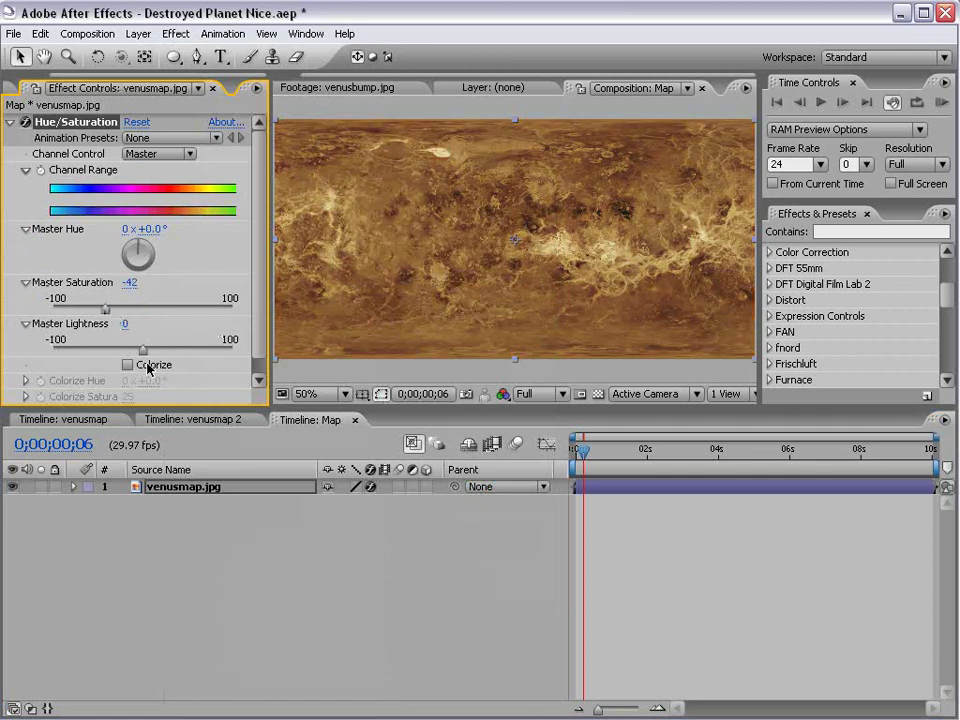
left_click_drag(143, 350, 99, 350)
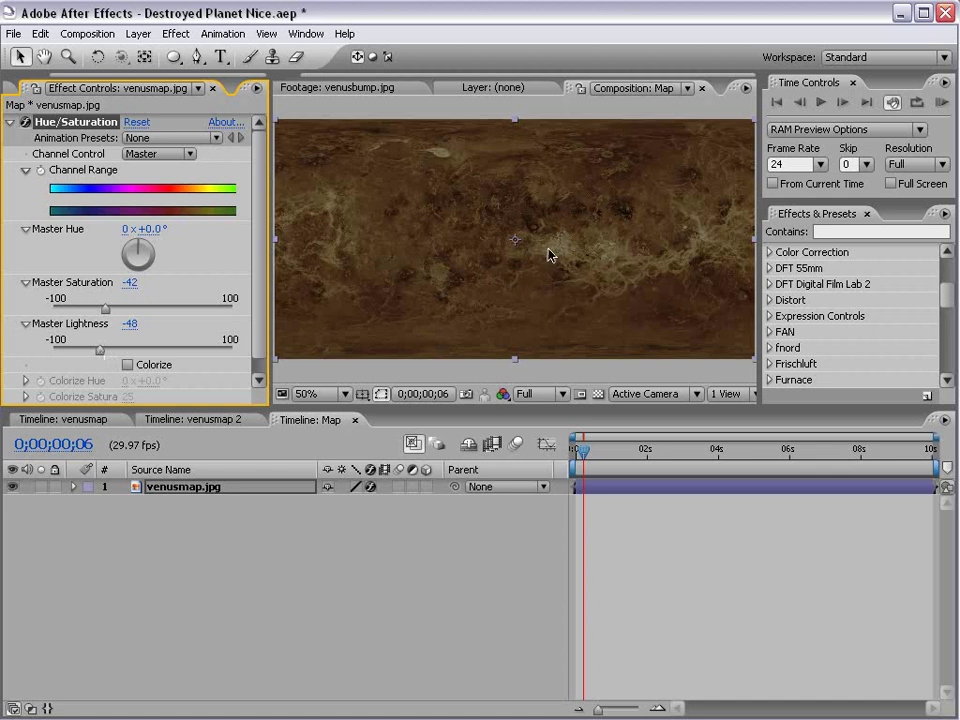
- In venusmap 2, search 'cc sph' and apply CC Sphere to the Map layer
left_click(200, 420)
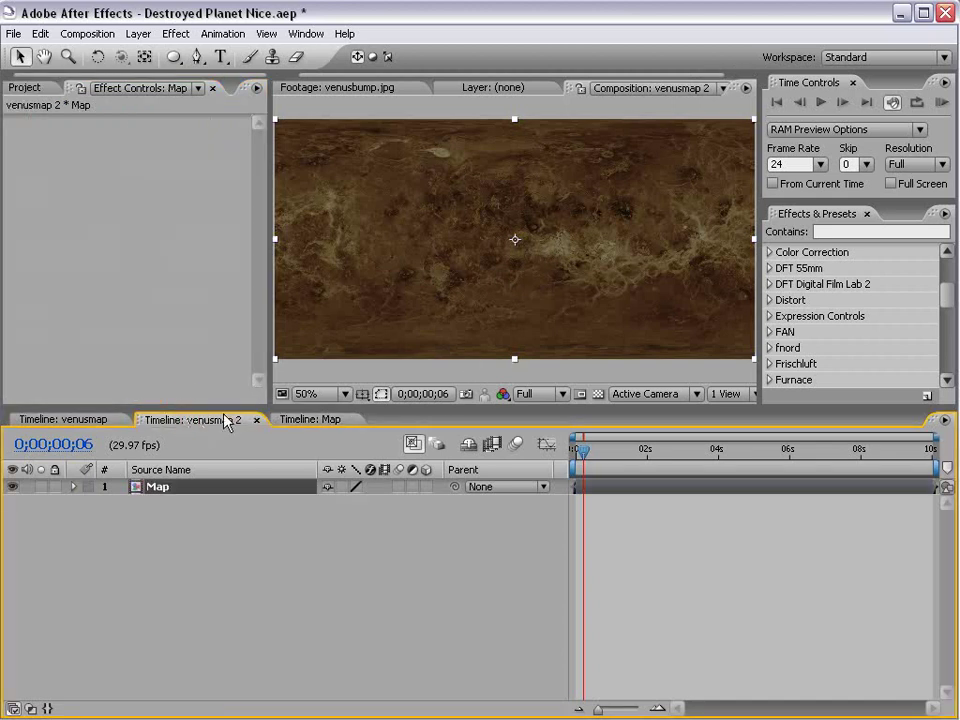
left_click(369, 349)
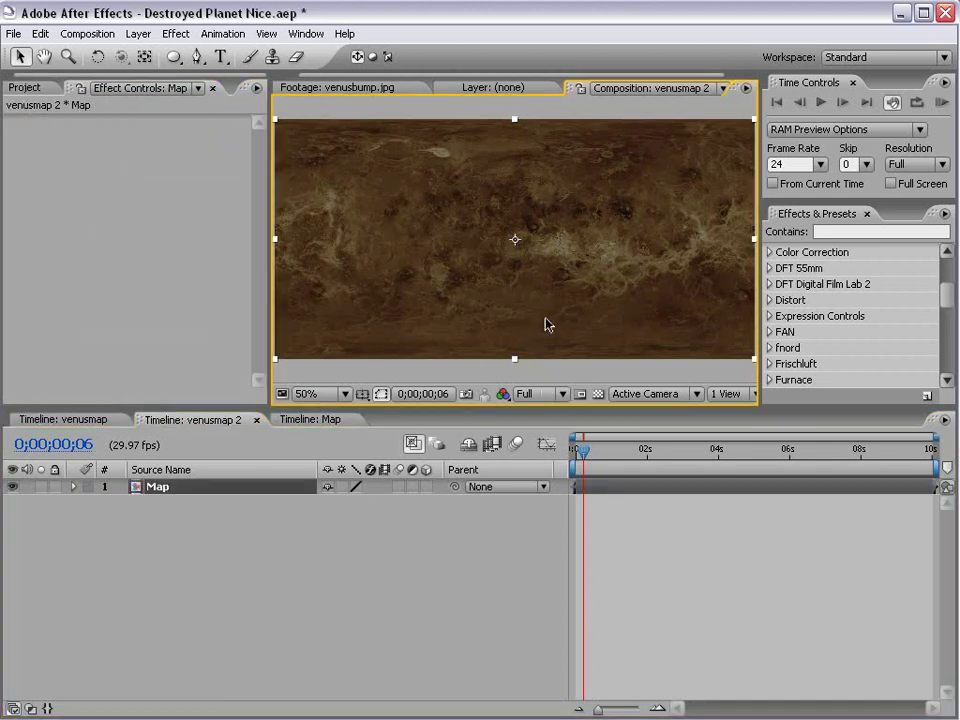
left_click(838, 231)
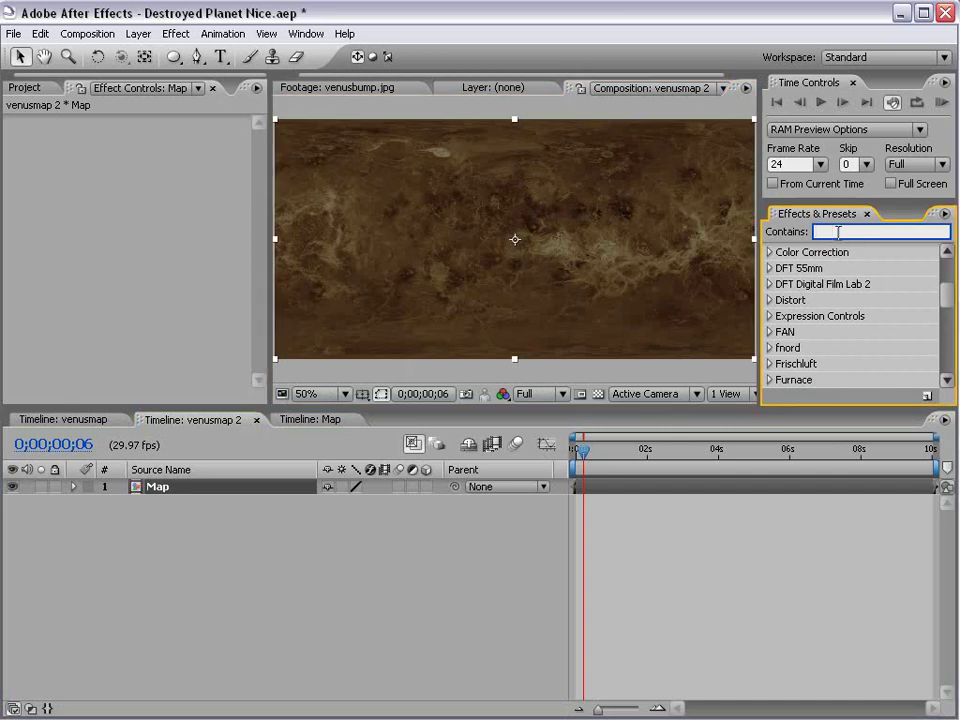
type("cc sph")
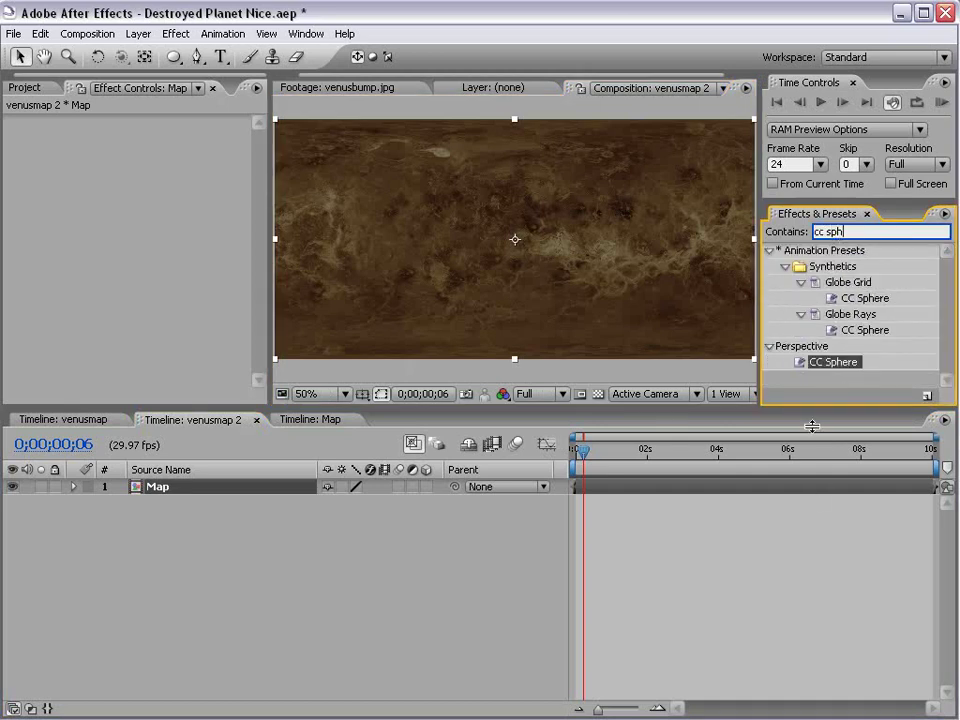
left_click(833, 364)
left_click_drag(833, 368, 546, 487)
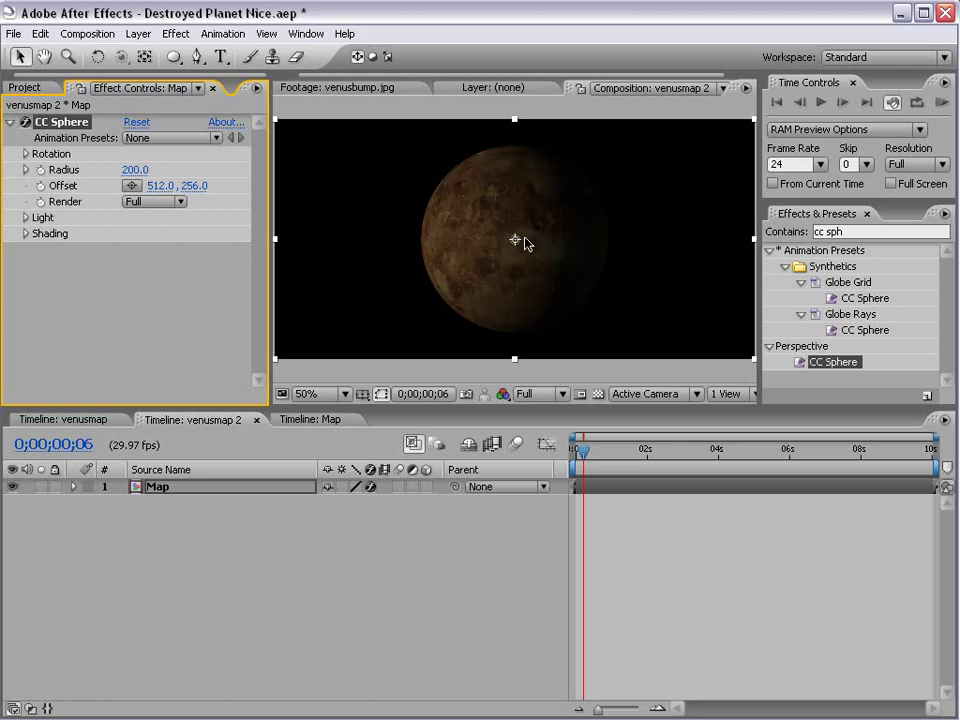
left_click(221, 538)
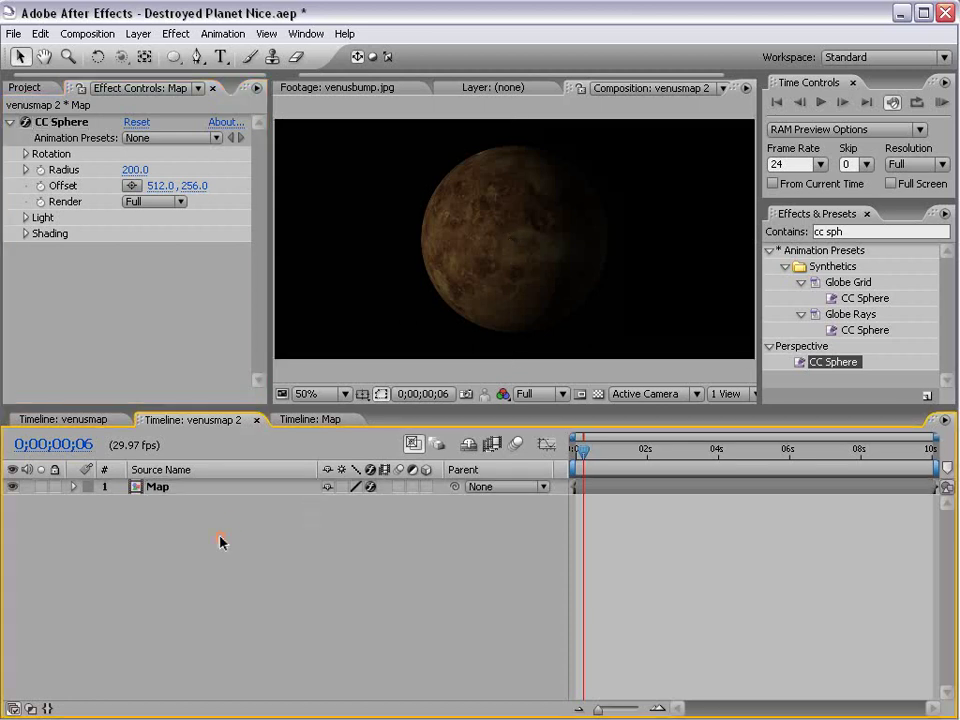
- Duplicate the Map layer and adjust CC Sphere lighting: light to the right, height -2, intensity 140
left_click(165, 486)
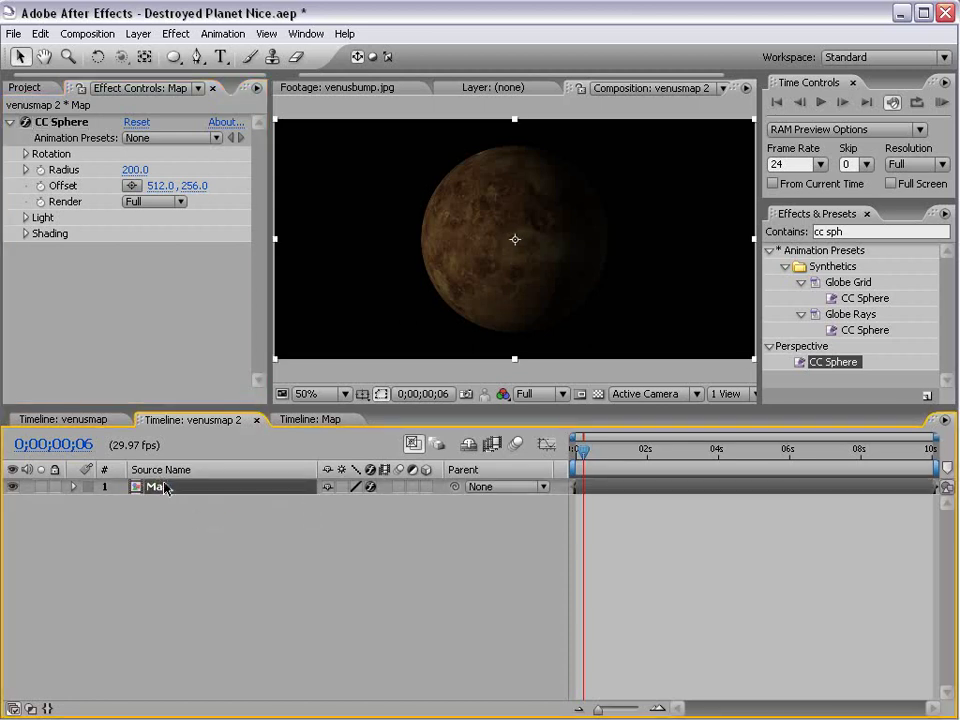
key("ctrl+d")
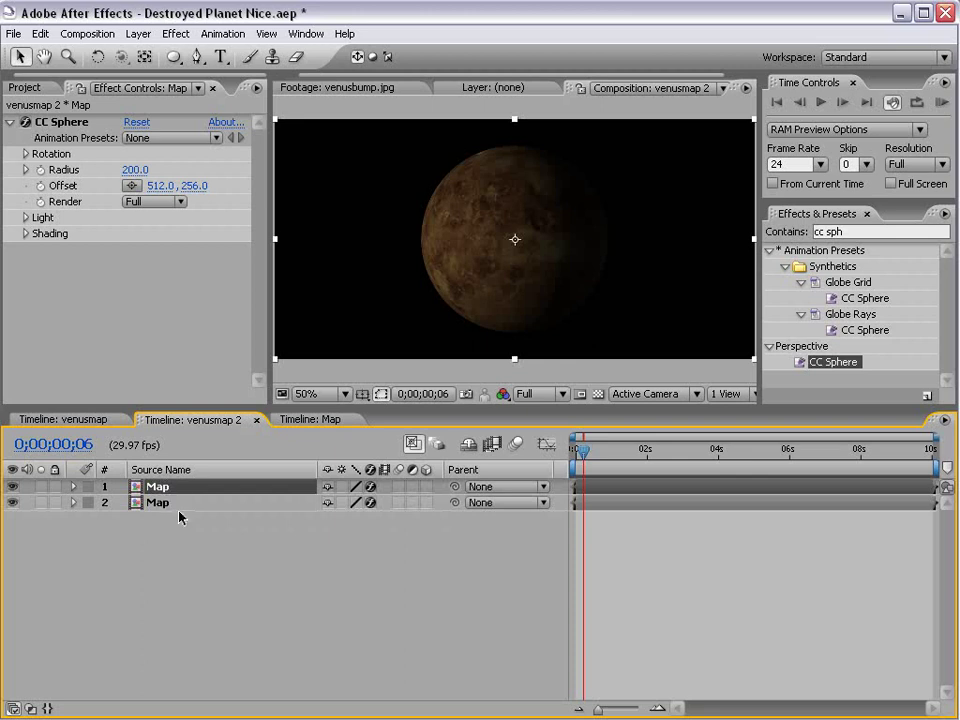
left_click(25, 218)
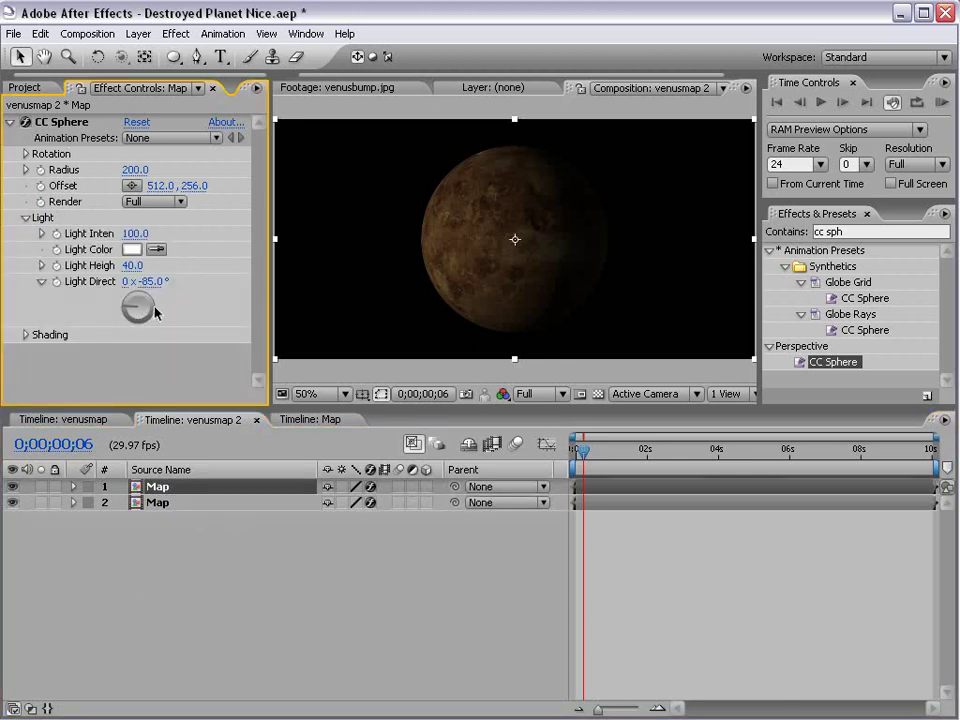
left_click_drag(144, 313, 155, 313)
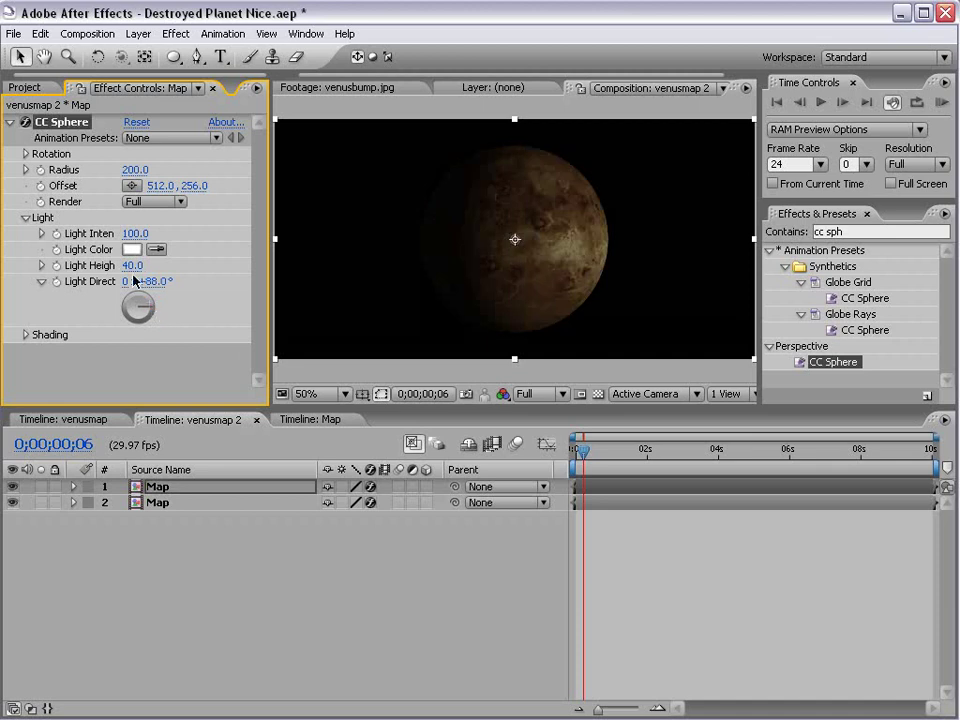
left_click_drag(131, 265, 89, 265)
left_click_drag(148, 234, 175, 229)
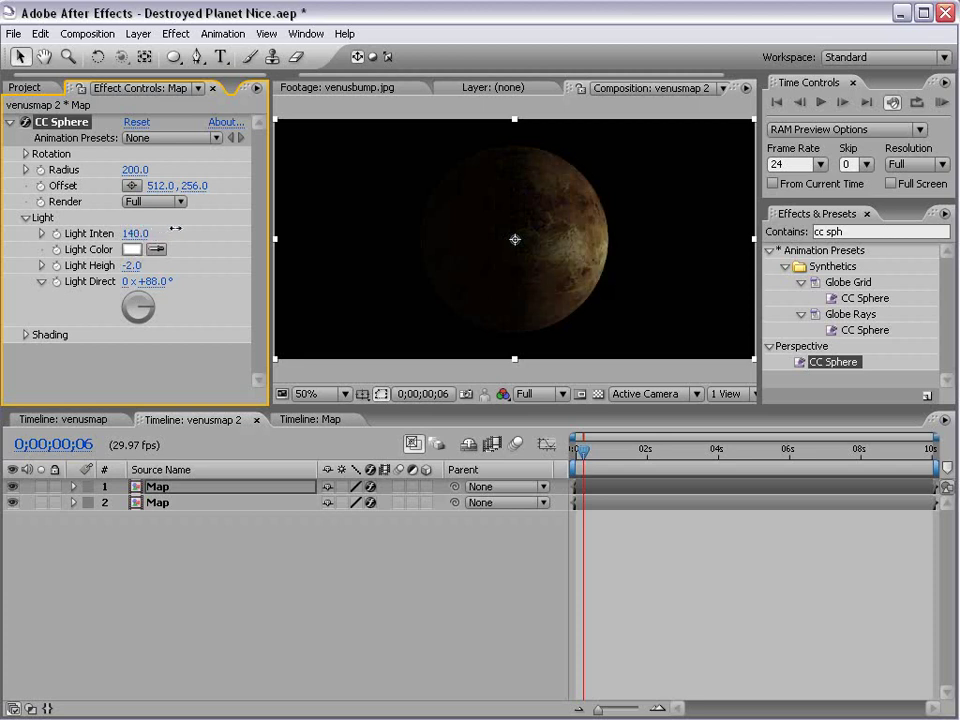
- Set the top Map copy to Screen blending and lower the light height to -40
left_click(192, 488)
key("F4")
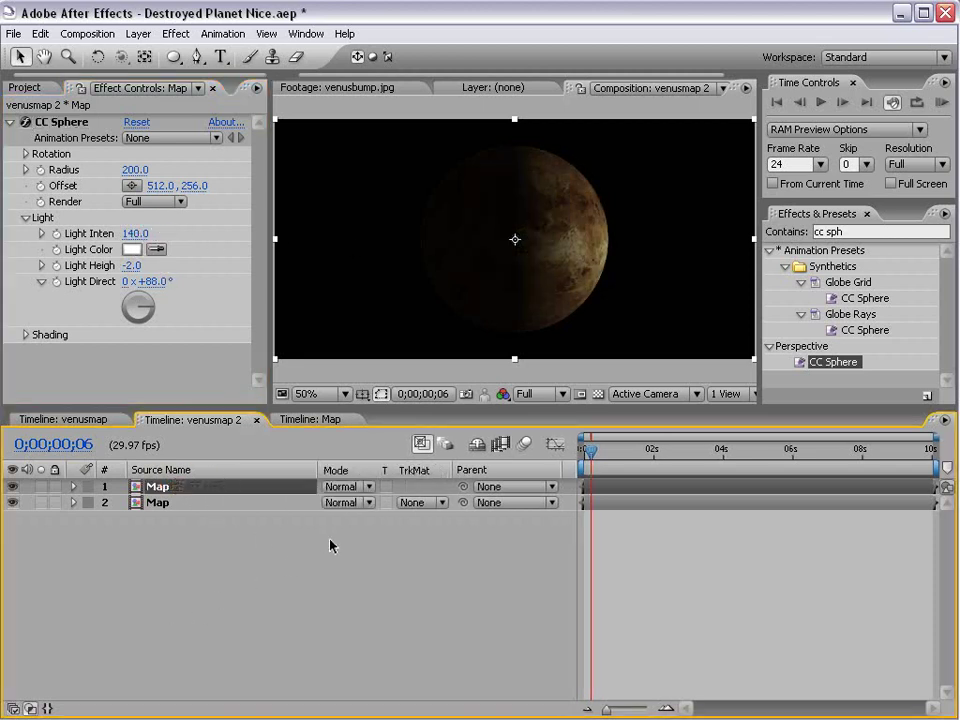
left_click(345, 486)
left_click(367, 667)
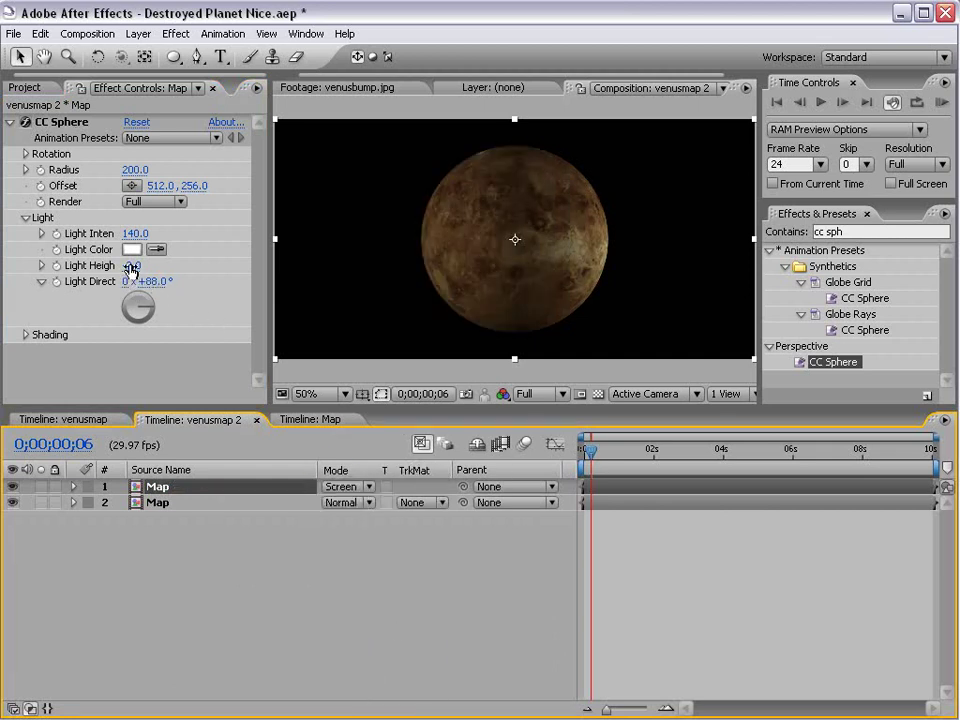
left_click_drag(134, 268, 100, 265)
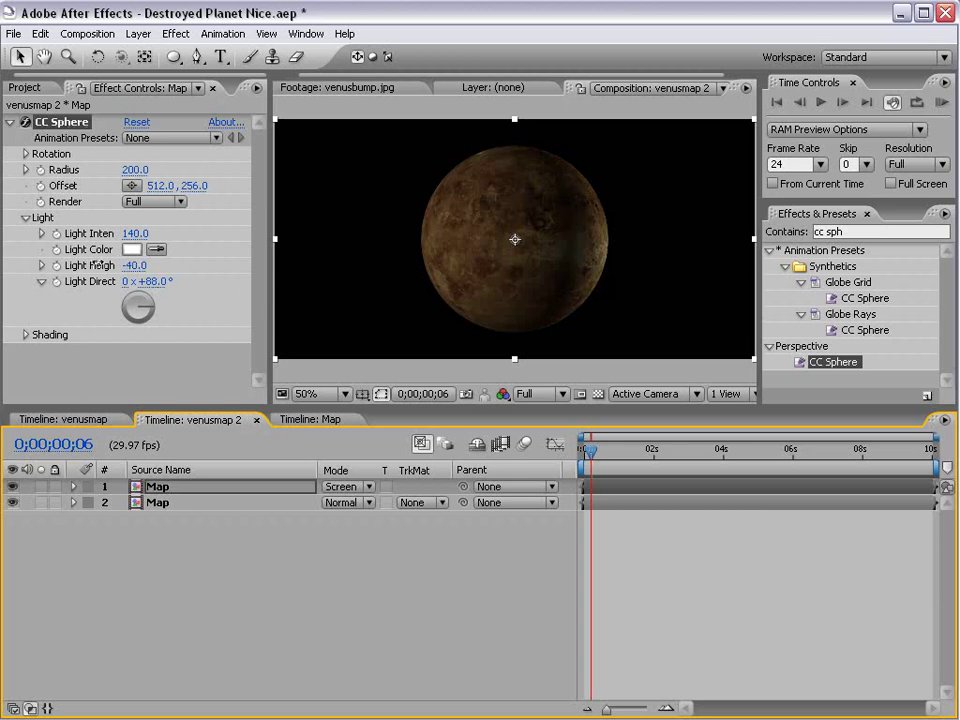
left_click(687, 616)
- Add spaceBG.jpg to venusmap 2 as the starfield background behind the planet
left_click(23, 87)
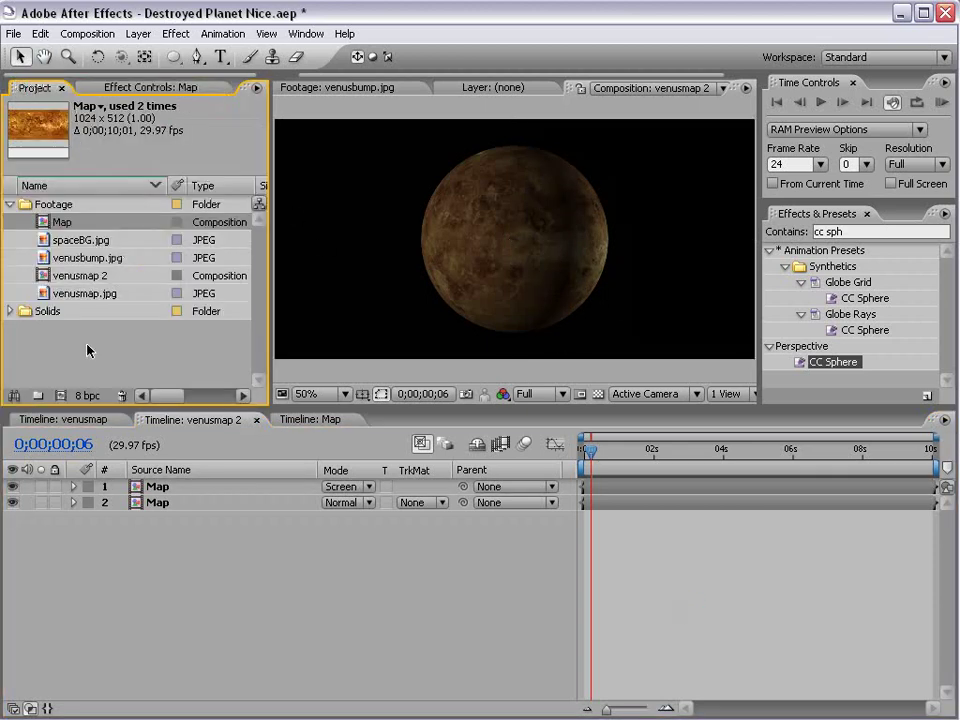
left_click(44, 241)
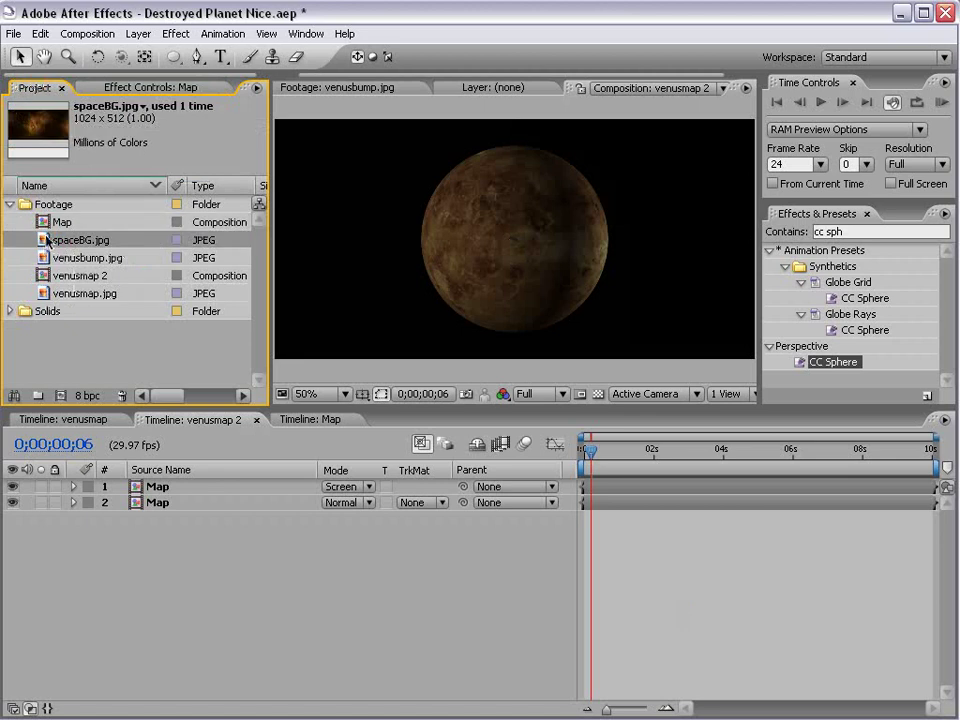
left_click_drag(46, 240, 560, 520)
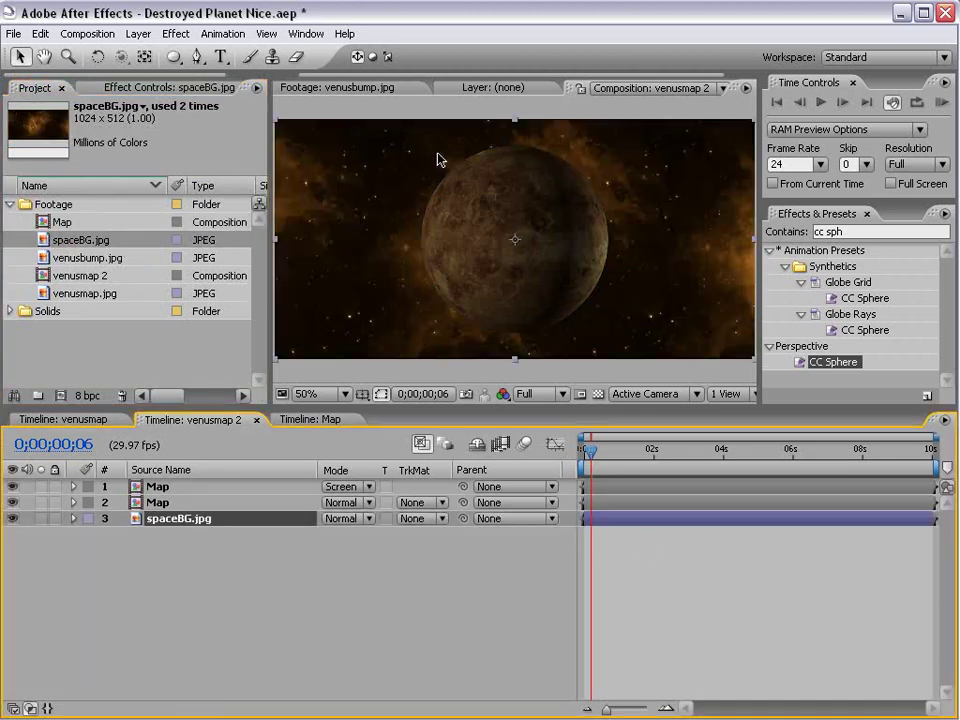
key("space")
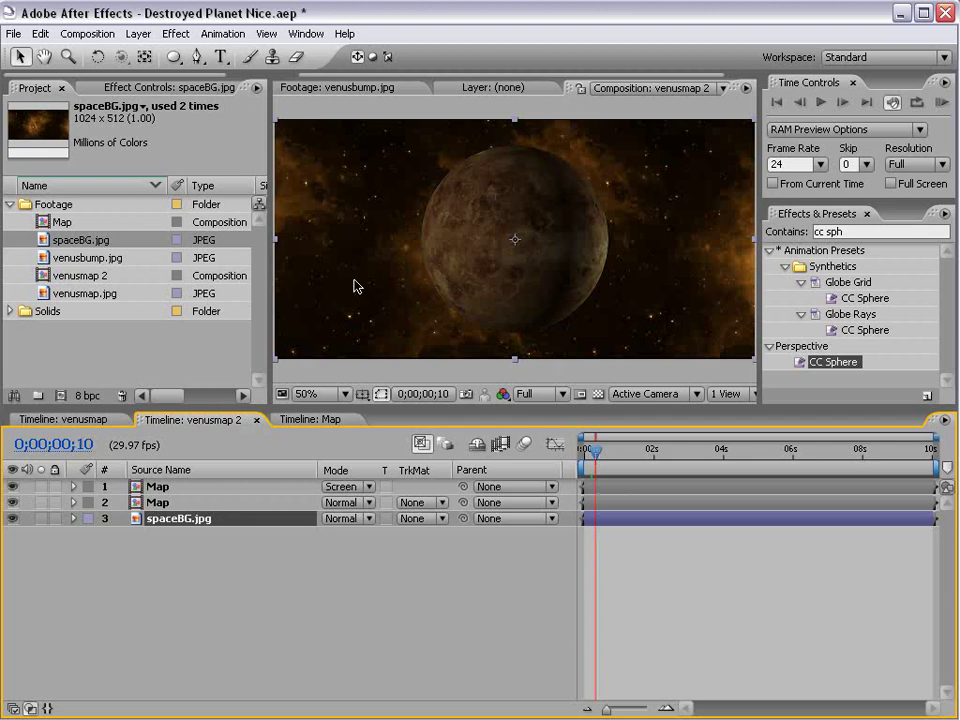
- Add venusbump.jpg as a new layer in Map and apply Invert to it
left_click(305, 419)
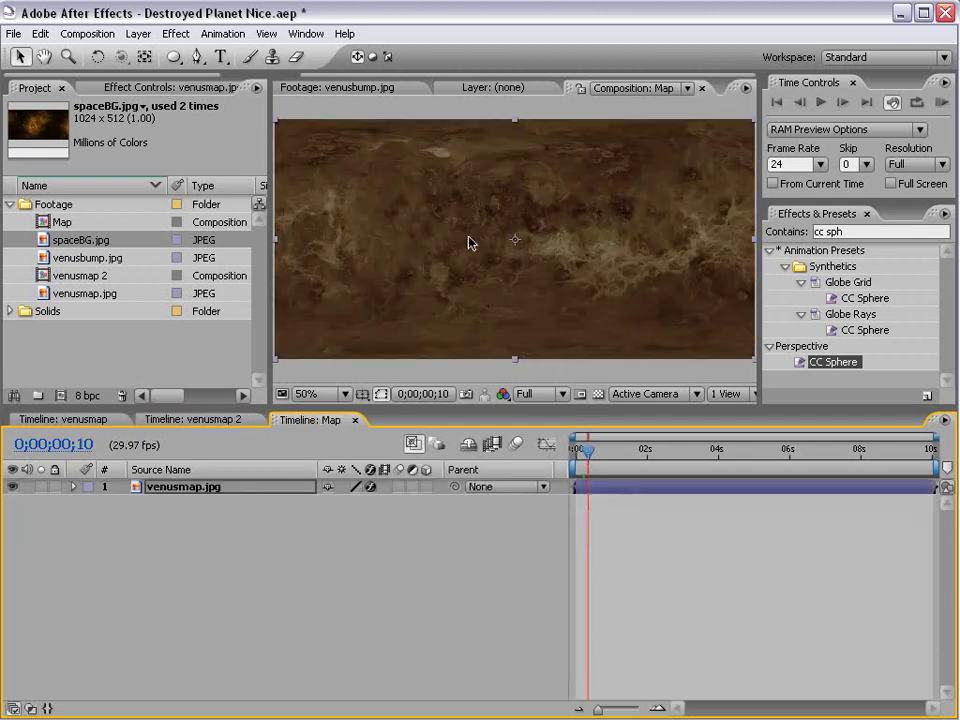
left_click(66, 259)
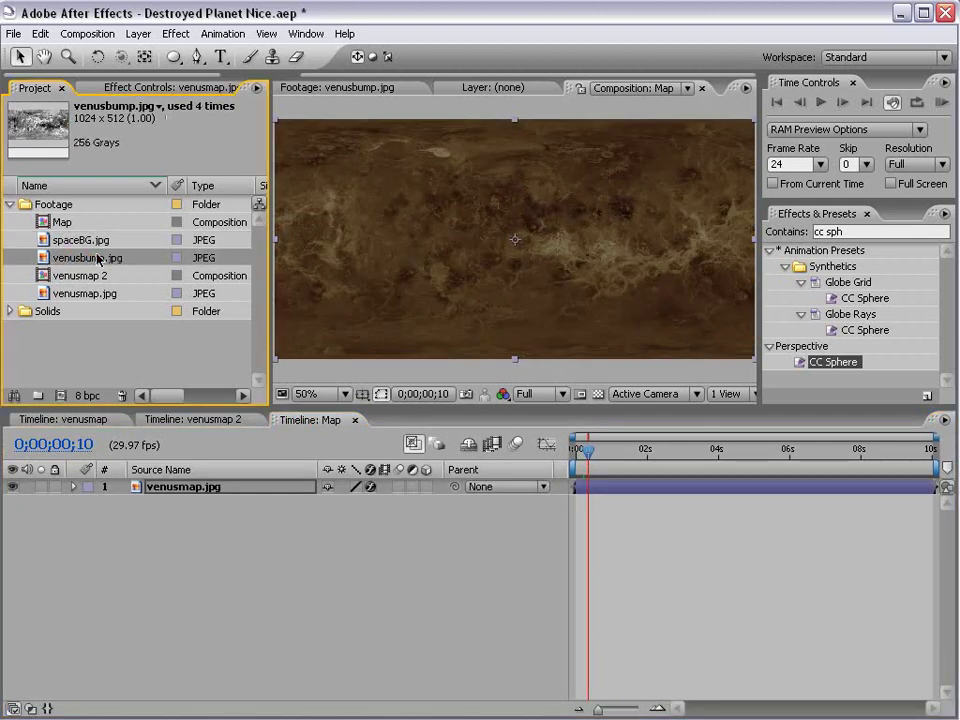
left_click_drag(72, 257, 519, 247)
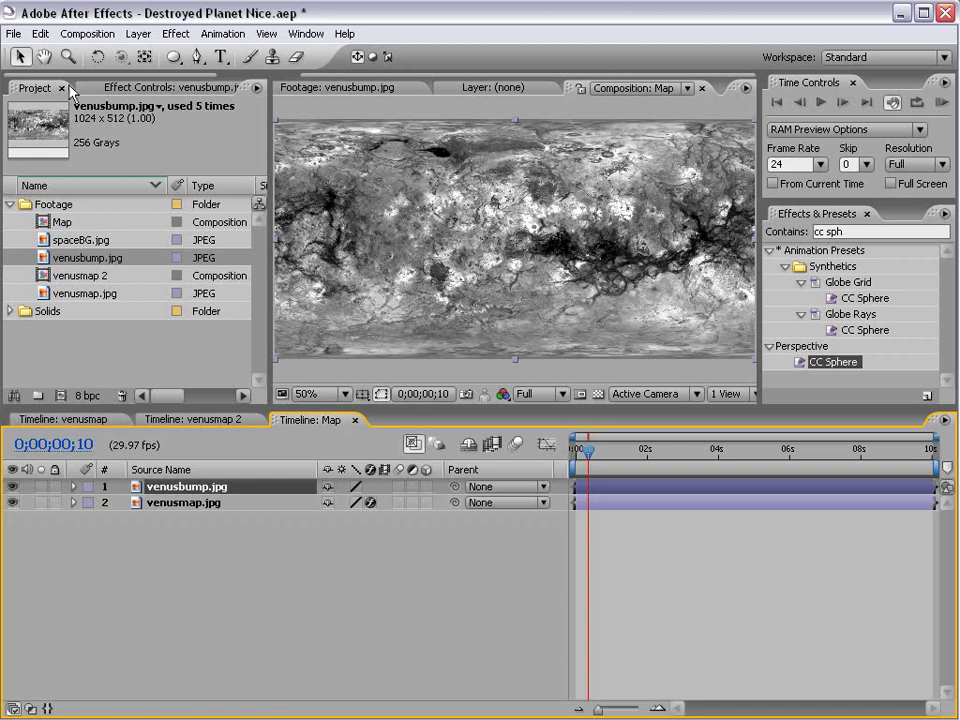
left_click(176, 33)
mouse_move(309, 214)
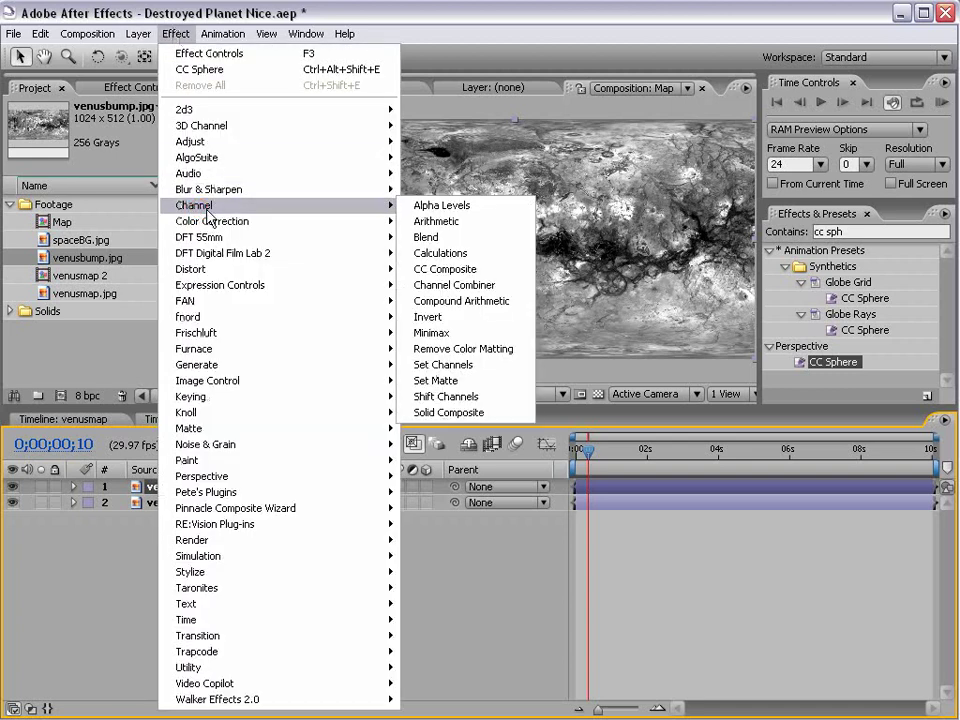
left_click(480, 320)
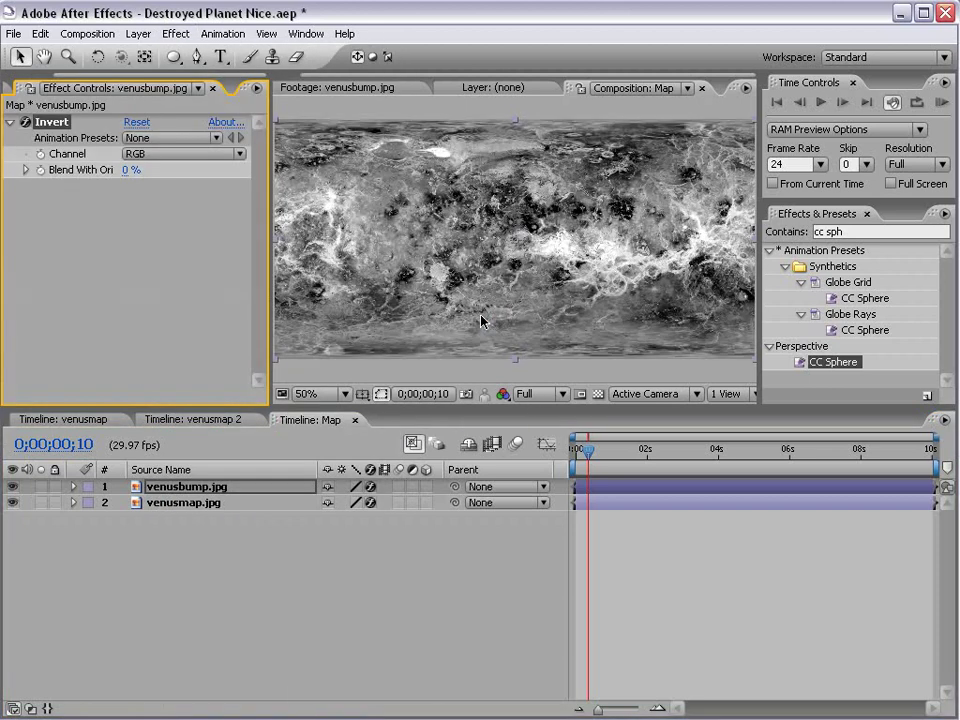
- Add Curves to the bump layer, crushing the darks so only bright cracks remain
left_click(176, 33)
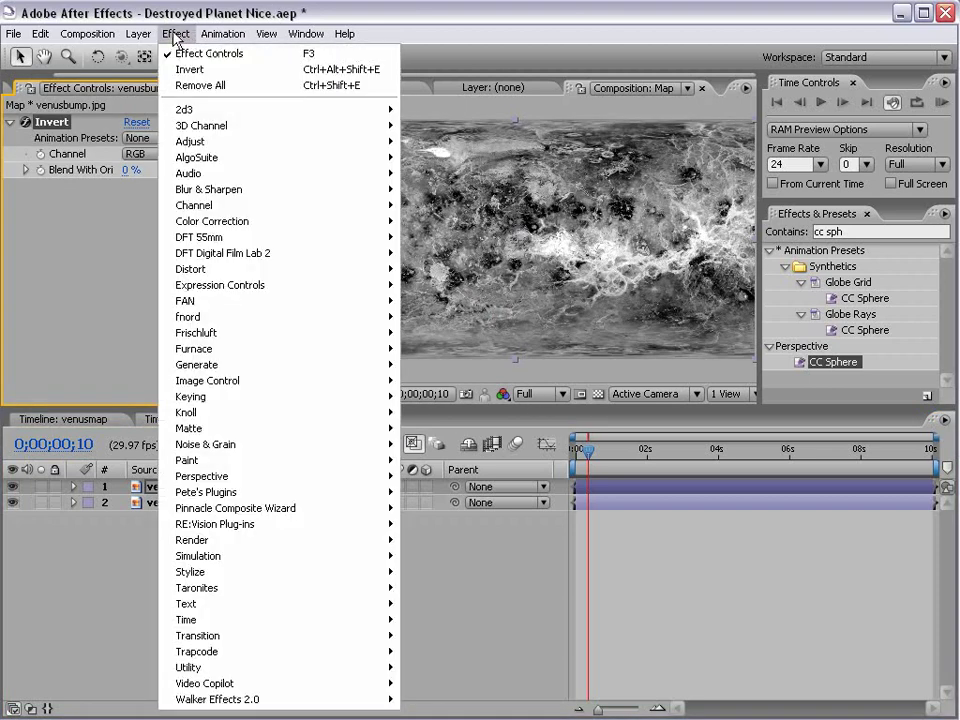
left_click(250, 221)
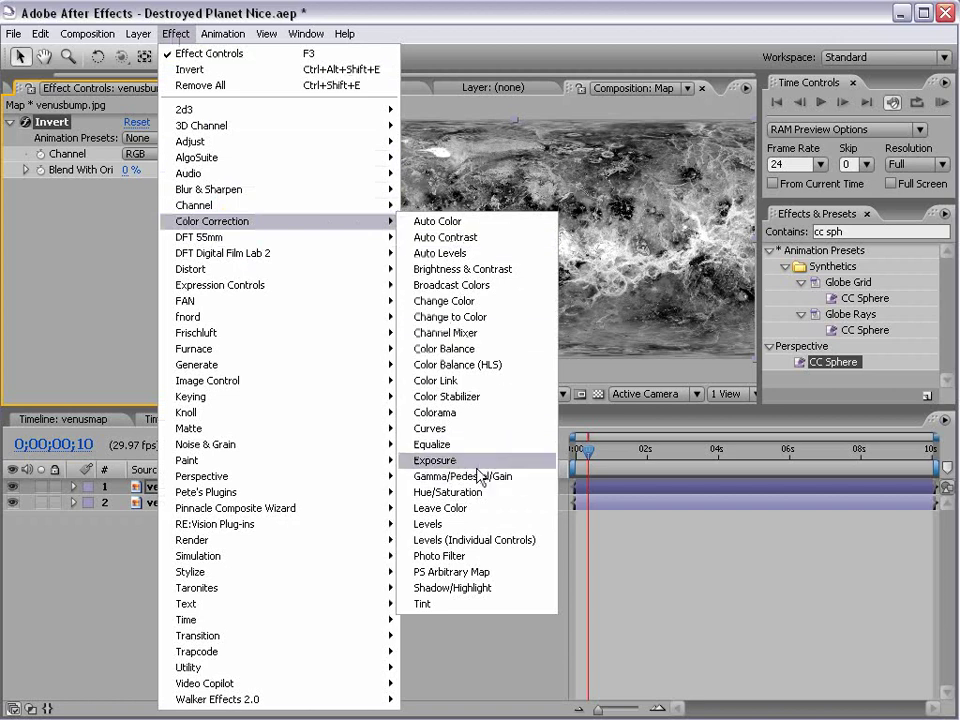
left_click(454, 429)
left_click_drag(101, 334, 176, 351)
scroll(493, 266, "up", 1)
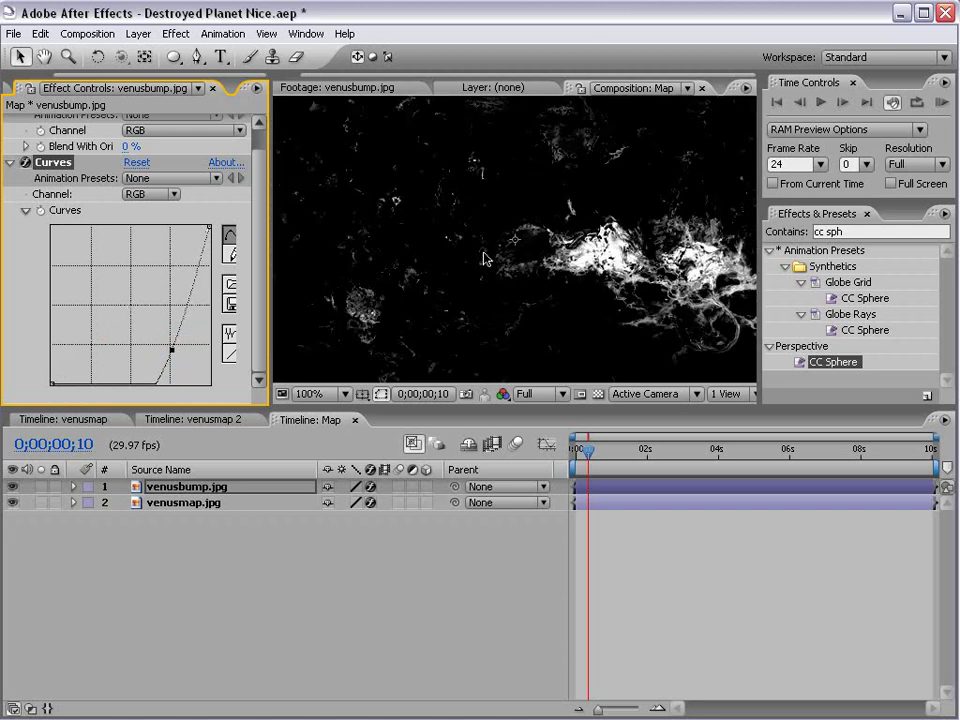
scroll(687, 275, "down", 1)
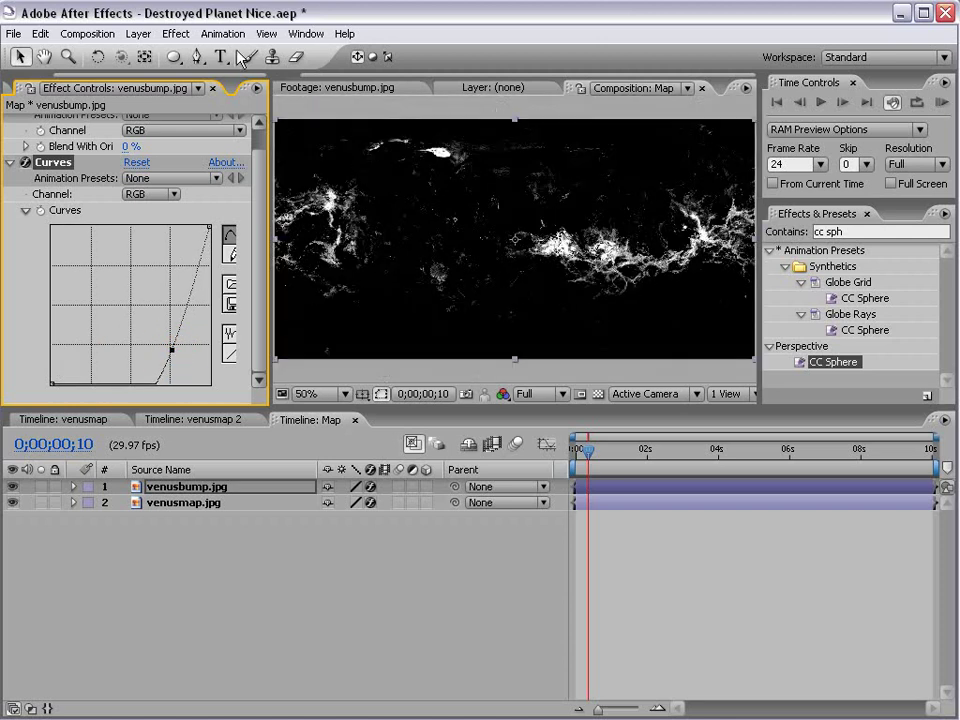
- Apply Tint to the bump layer with Map White To set to orange FFA800
left_click(182, 35)
left_click(261, 219)
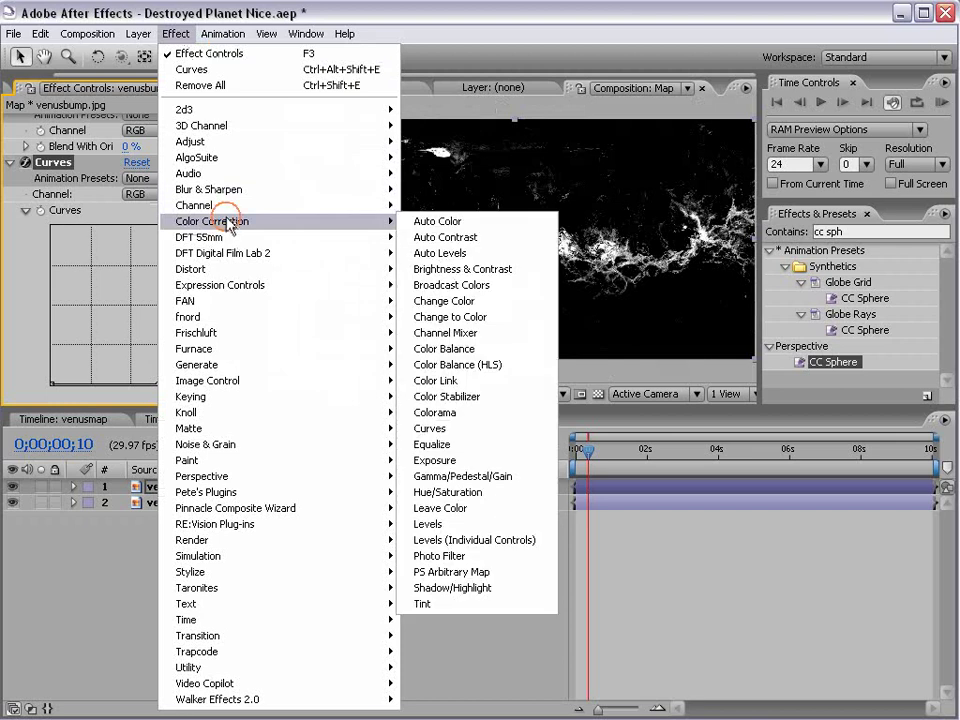
left_click(420, 660)
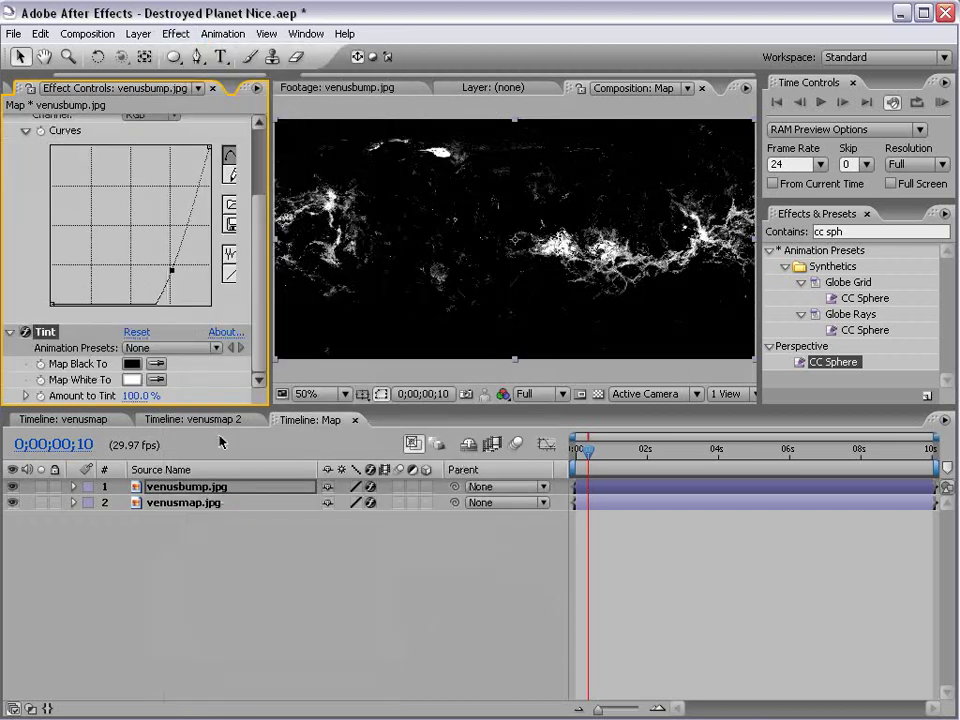
left_click(131, 380)
mouse_move(647, 690)
left_mouse_down()
mouse_move(647, 659)
mouse_move(647, 671)
left_mouse_up()
left_click_drag(615, 570, 668, 435)
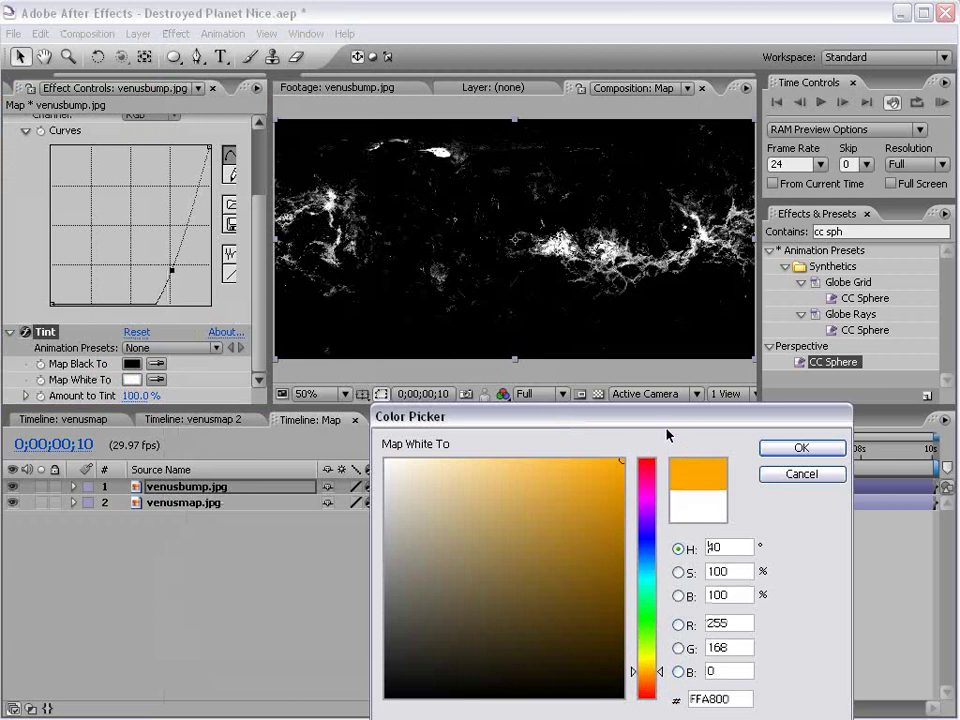
left_click(786, 448)
left_click(542, 407)
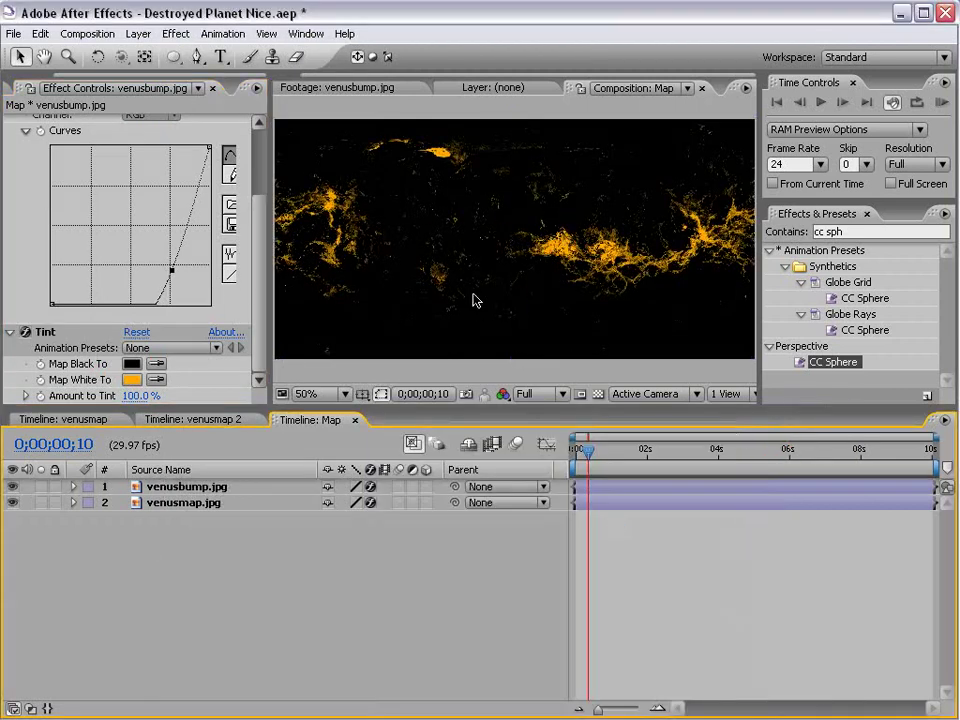
- Set the venusbump.jpg layer's blending mode to Screen
left_click(225, 487)
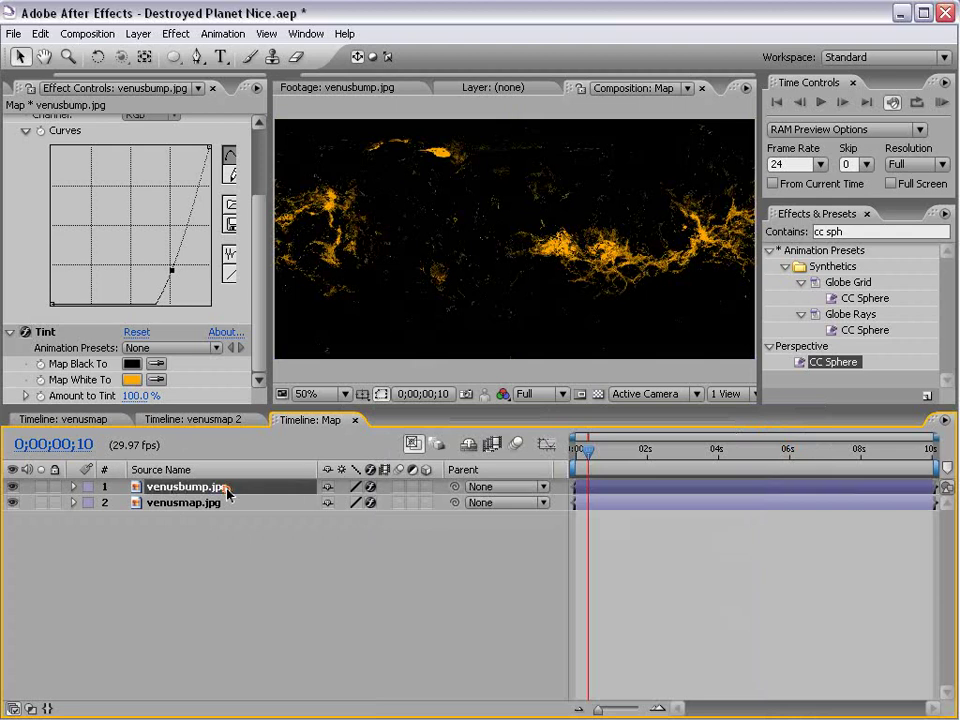
key("F4")
left_click(338, 487)
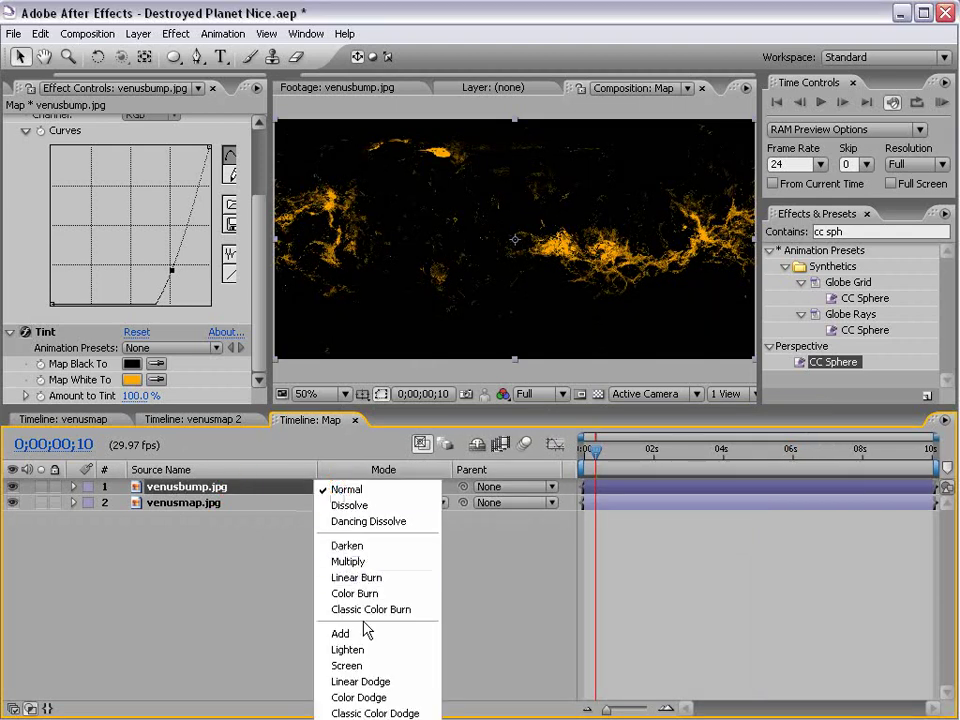
left_click(360, 665)
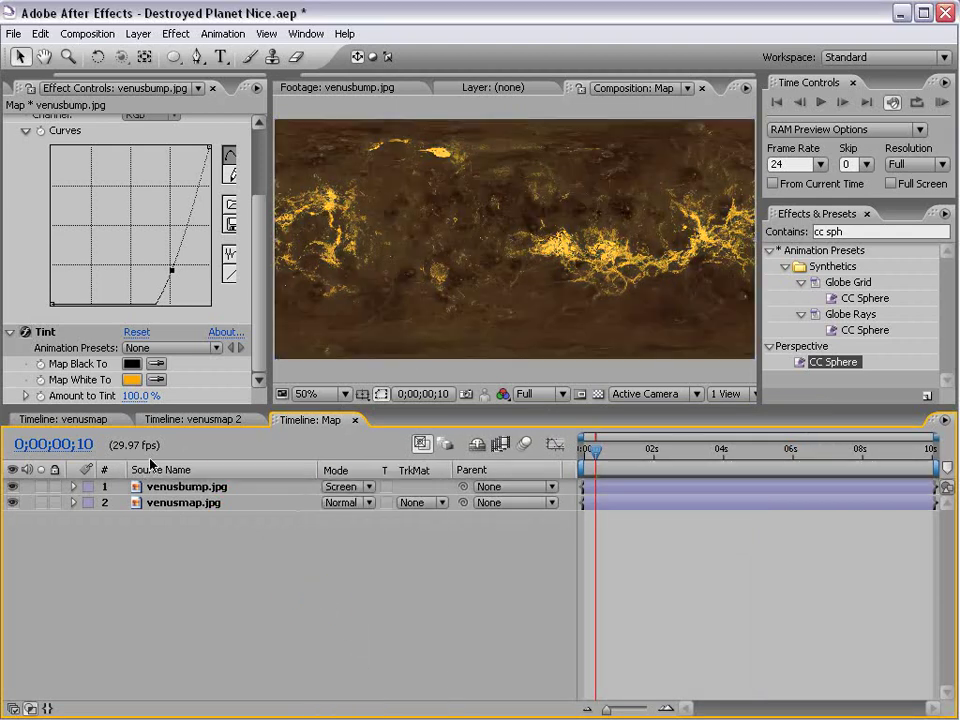
- Return to venusmap 2, scrub the time indicator and view the planet at 100%
left_click(172, 420)
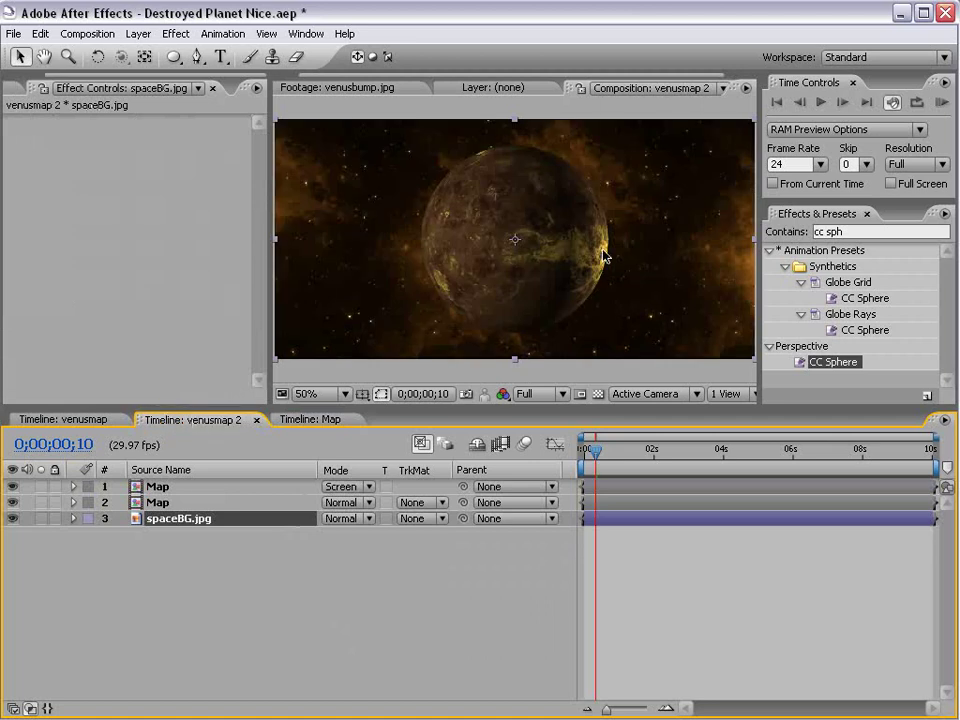
mouse_move(597, 450)
left_mouse_down()
mouse_move(626, 460)
mouse_move(583, 460)
left_mouse_up()
key("period")
key("period")
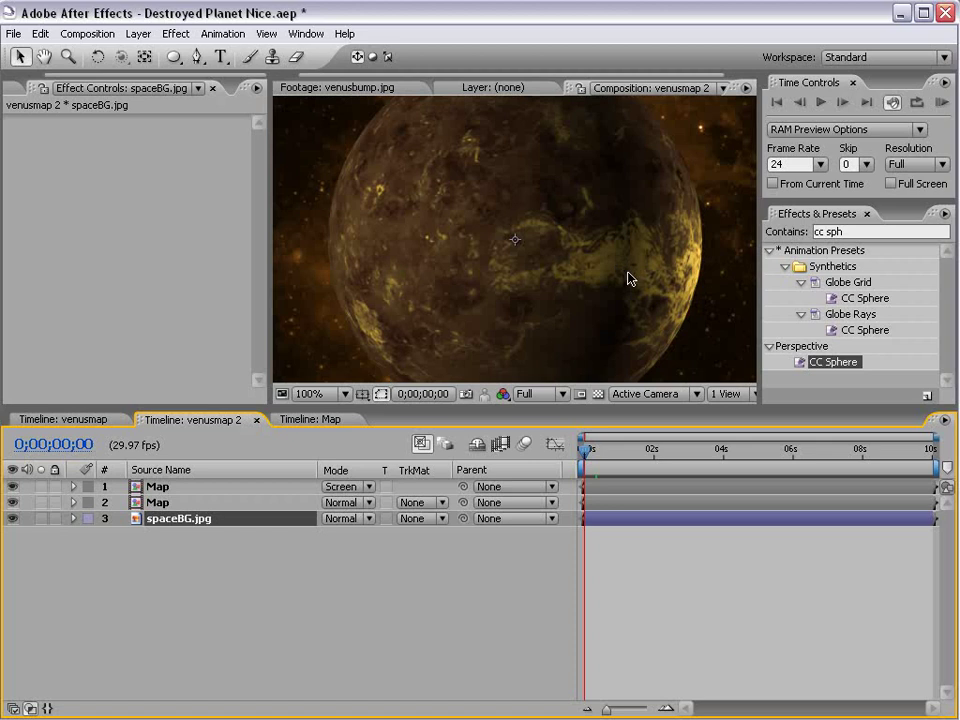
- Go back to the Map composition and hide the venusbump.jpg crack layer
left_click(310, 420)
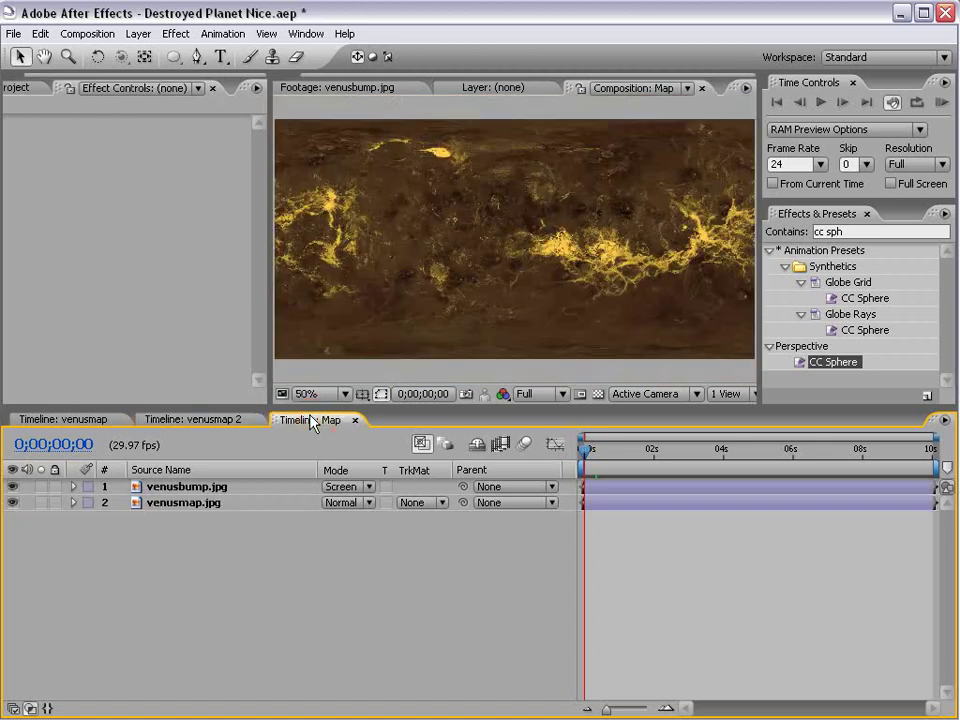
left_click(200, 543)
left_click(12, 487)
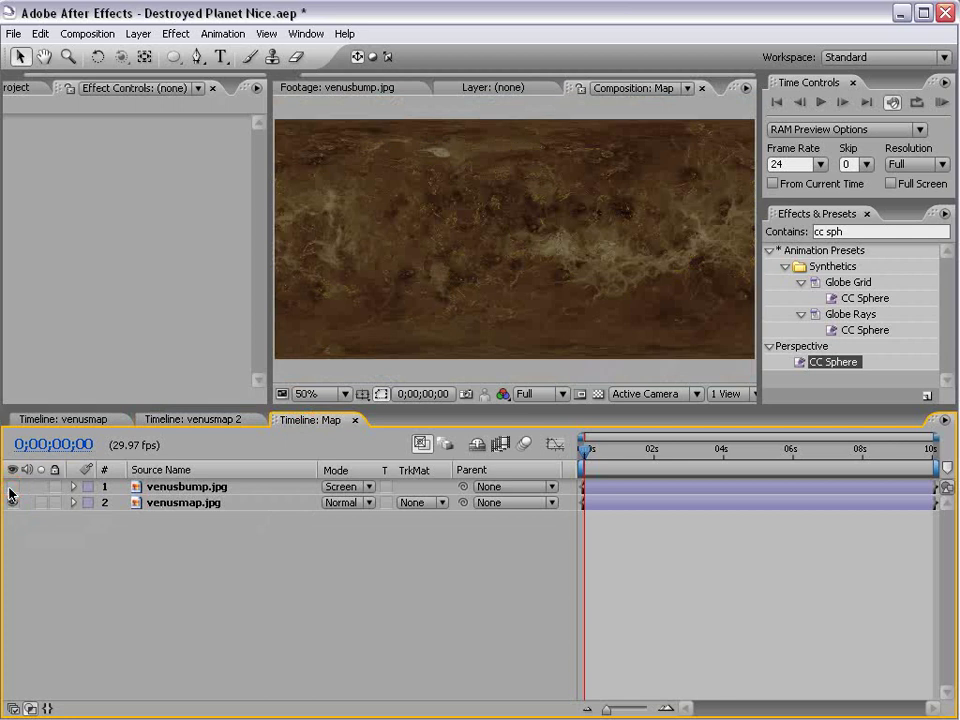
left_click(145, 314)
- Duplicate the Map composition, rename the copy 'Lava Map', and open it
left_click(13, 90)
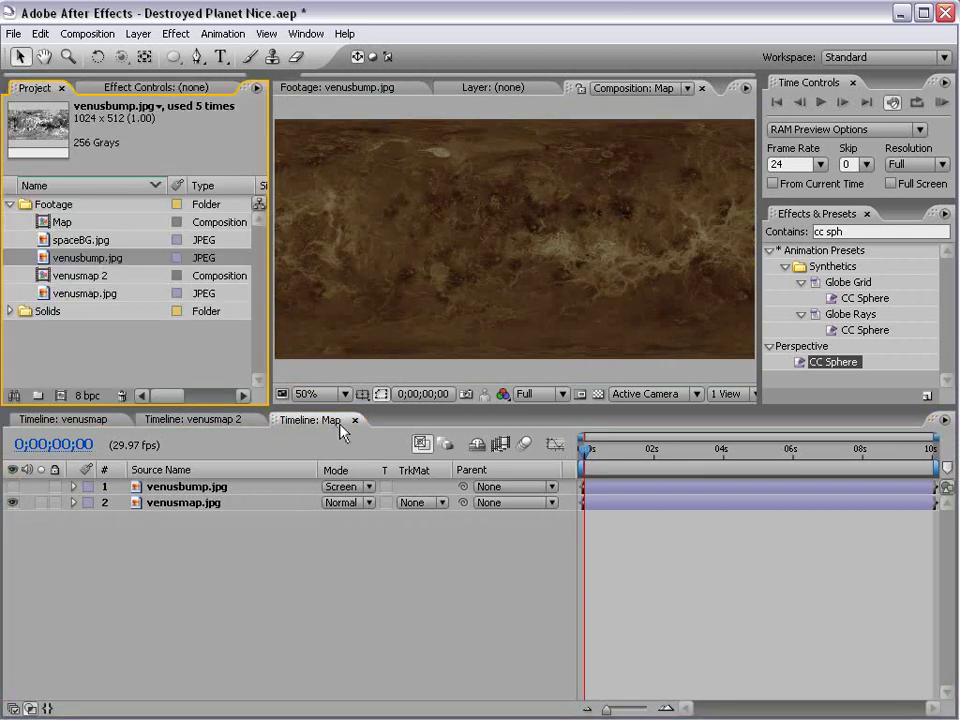
left_click(56, 224)
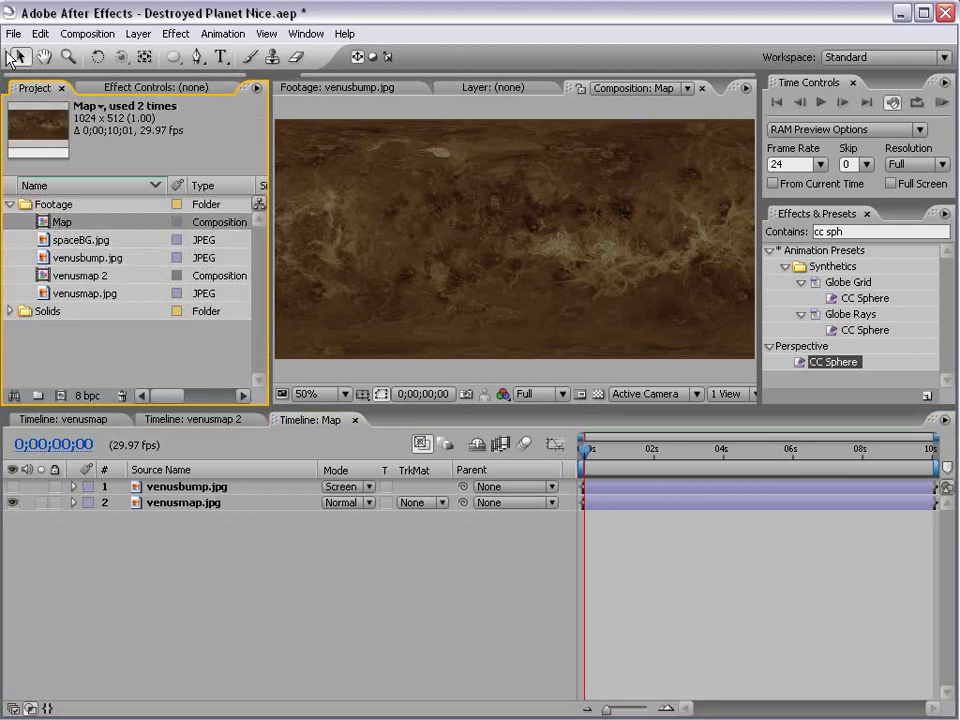
left_click(40, 33)
left_click(68, 203)
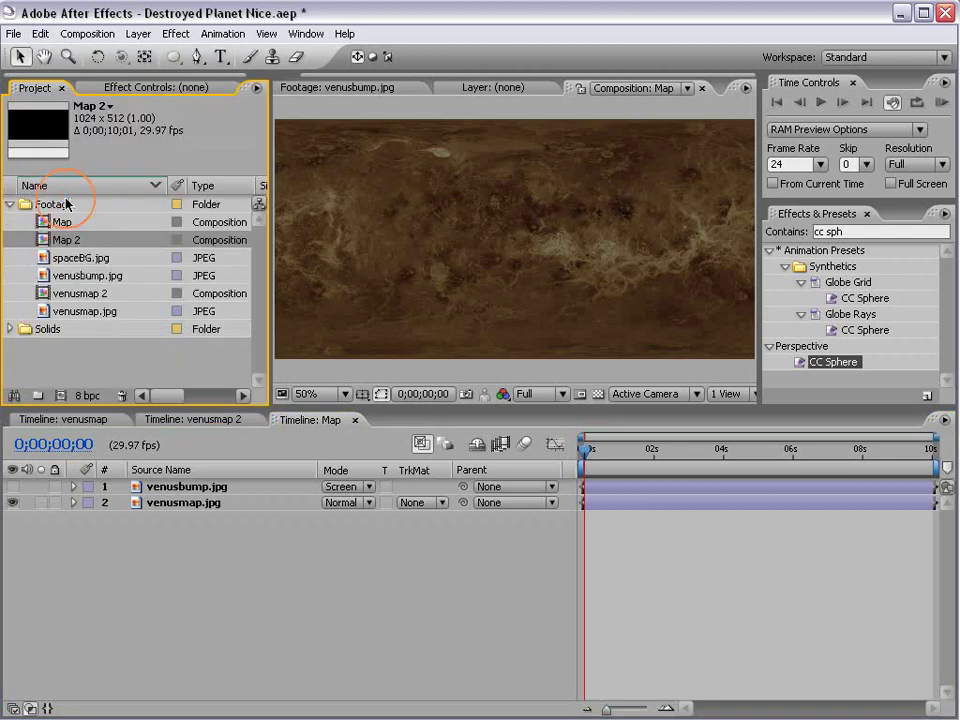
left_click(78, 241)
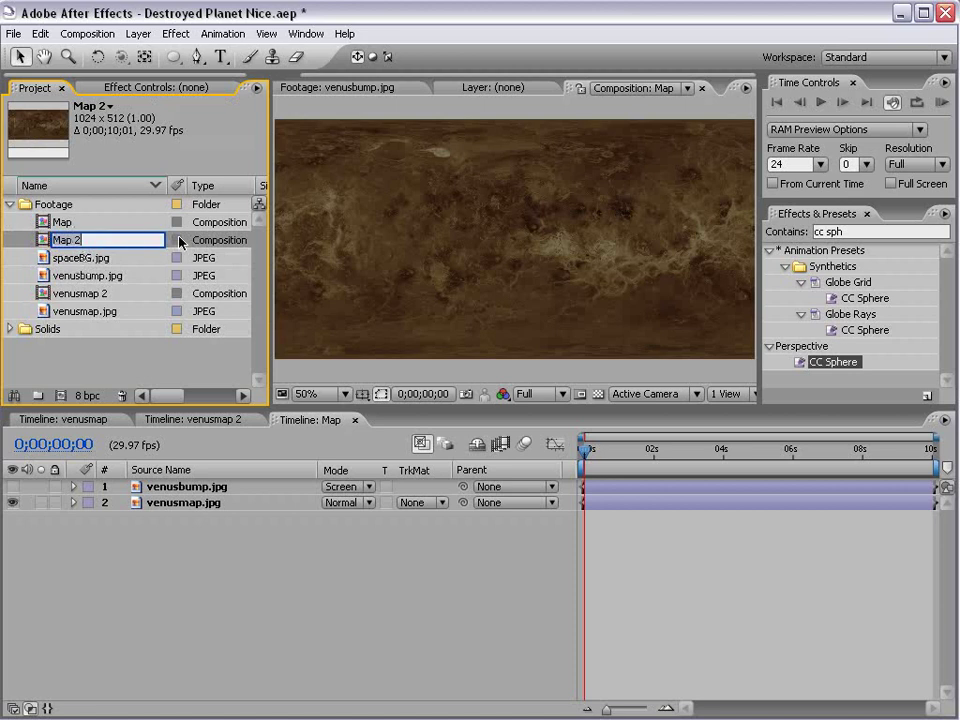
type("Lava Map")
left_click(133, 360)
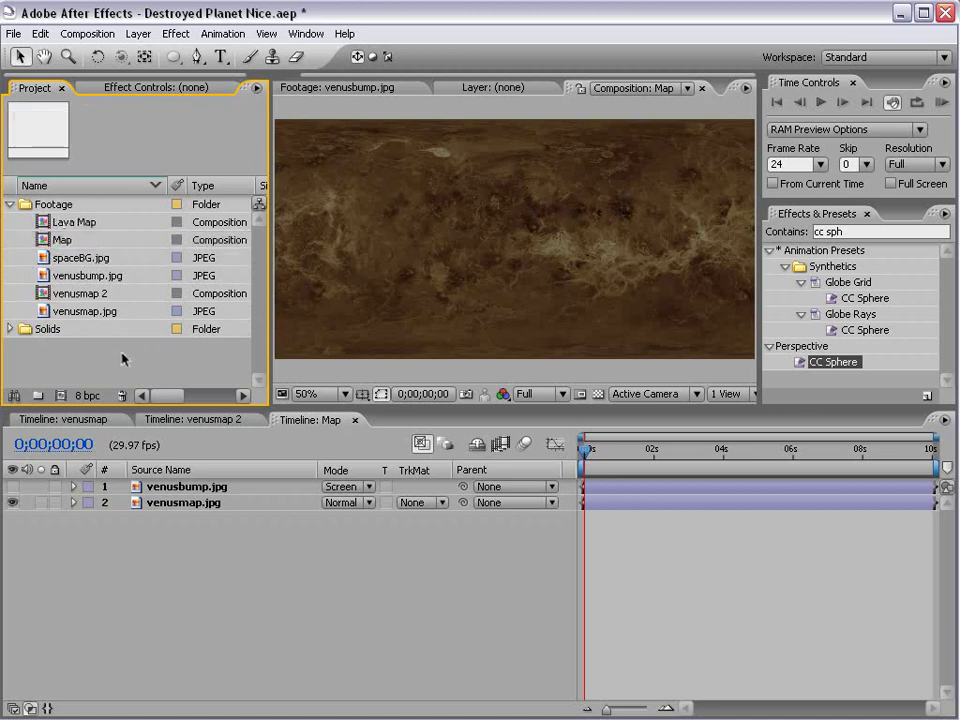
double_click(41, 224)
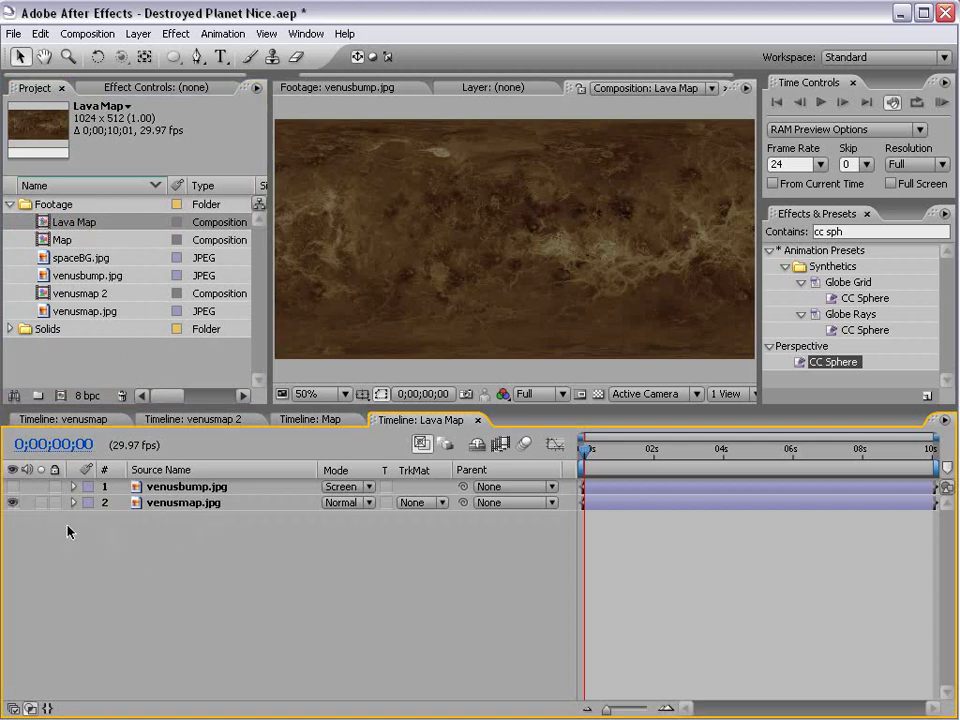
- Show venusbump.jpg, hide venusmap.jpg, and duplicate the venusbump.jpg layer
left_click(13, 487)
left_click(13, 503)
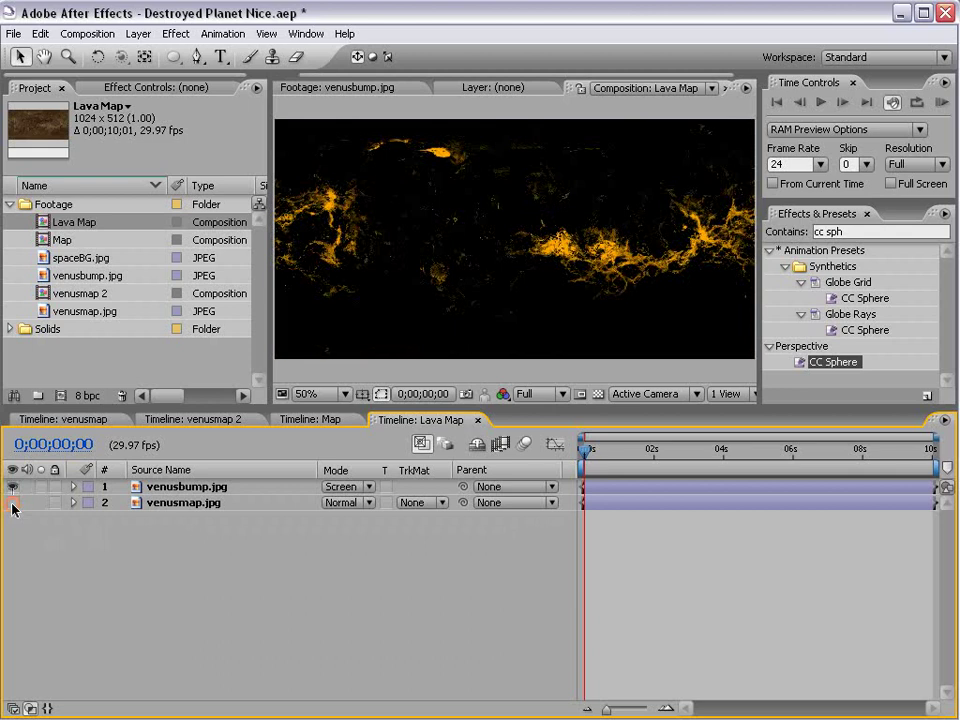
left_click(596, 396)
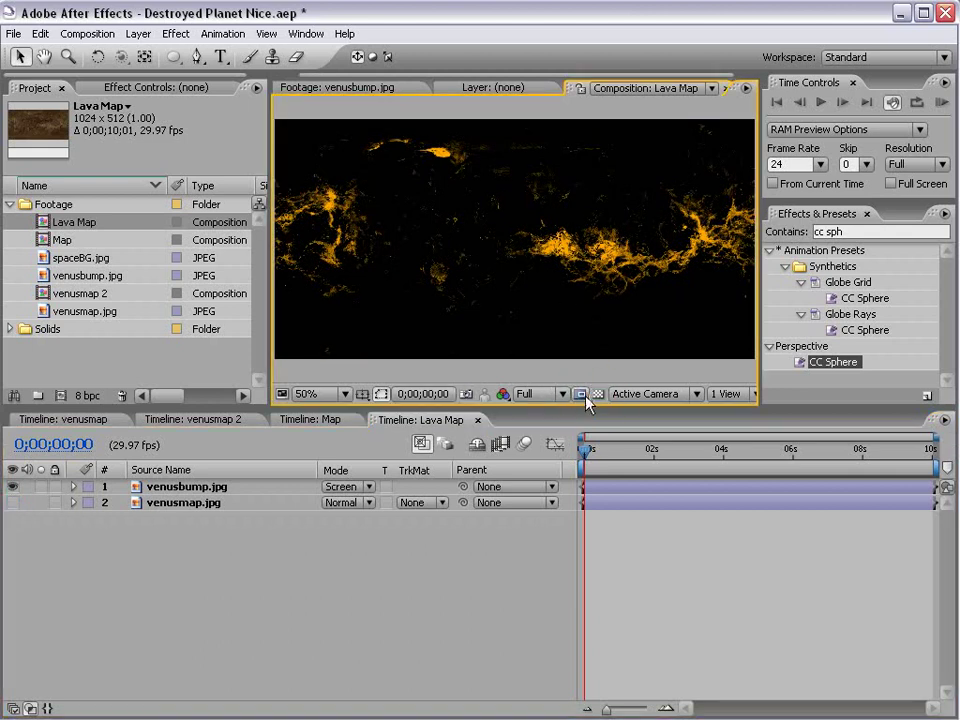
left_click(150, 487)
key("ctrl+d")
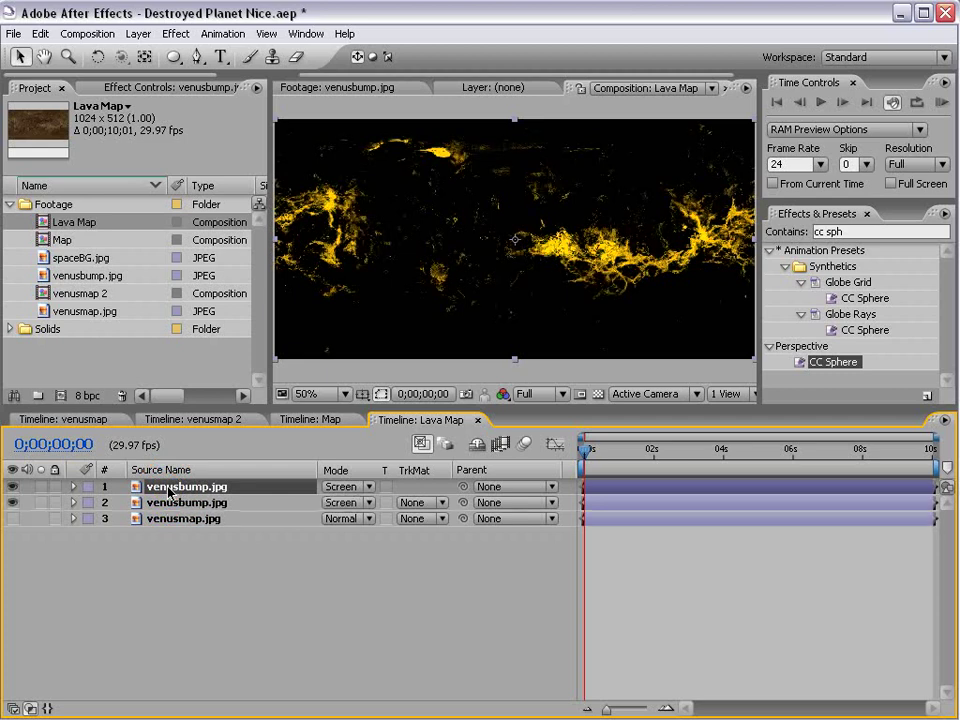
- Turn off the Tint effect on the top venusbump.jpg copy
left_click(120, 88)
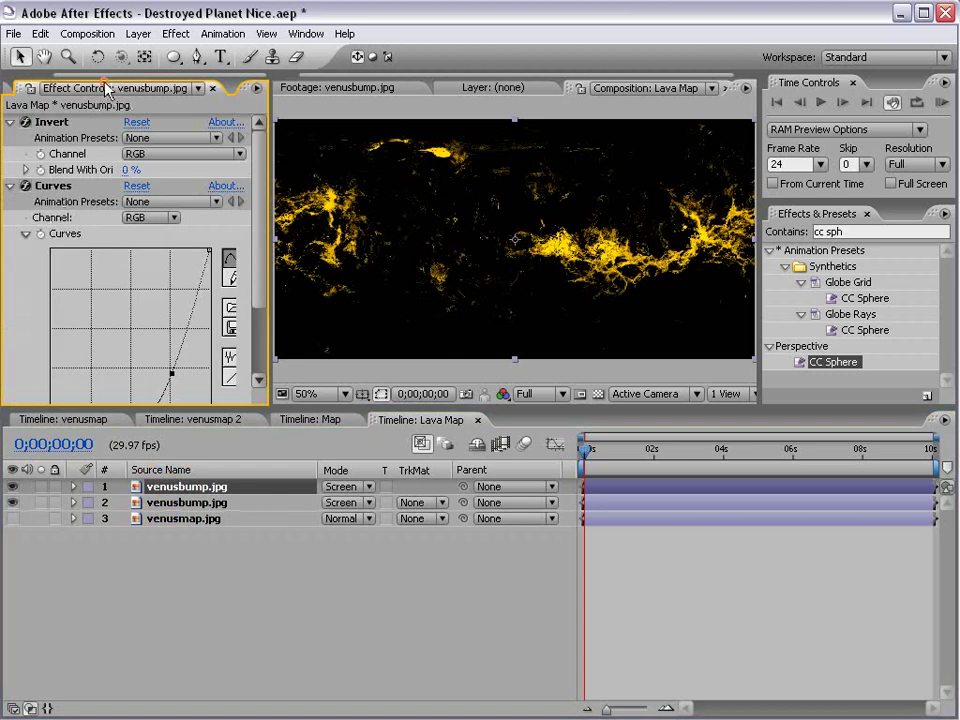
left_click(13, 186)
left_click(11, 122)
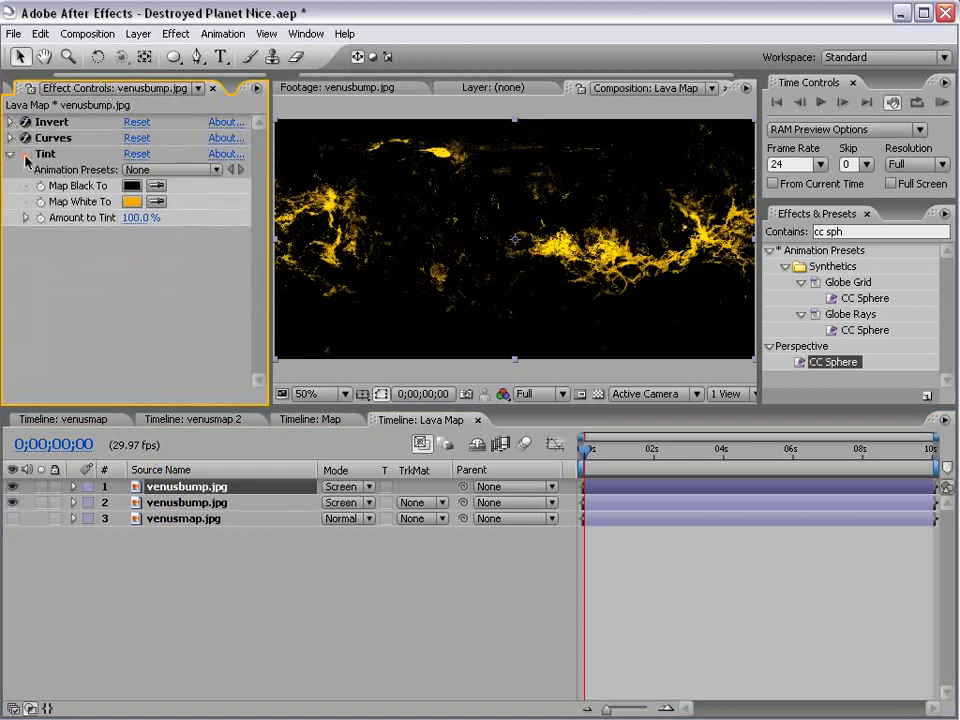
left_click(25, 154)
left_click(13, 502)
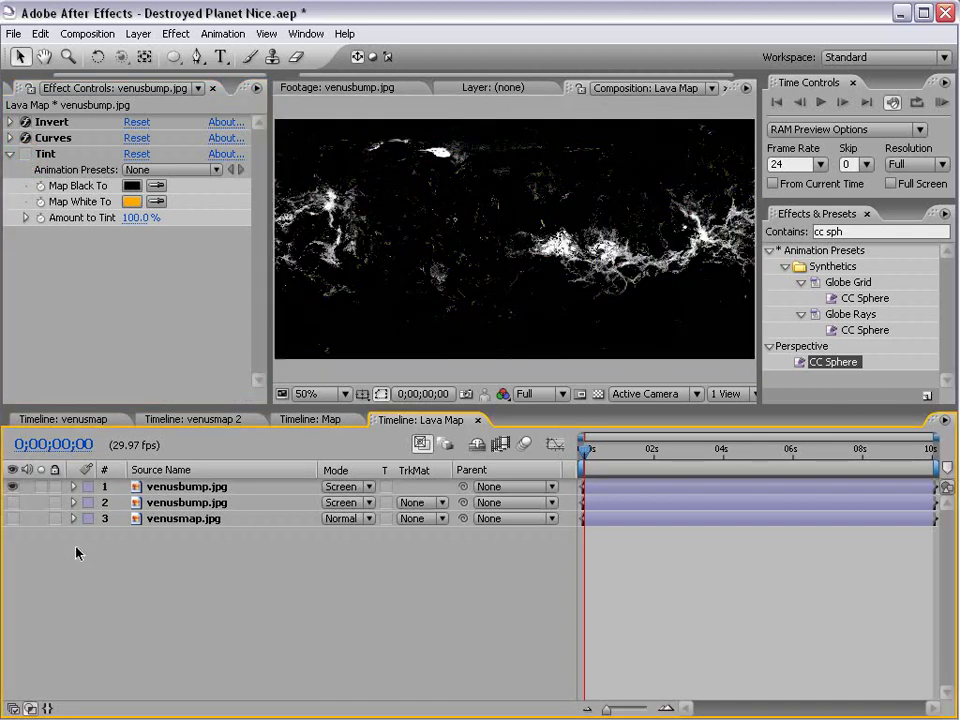
left_click(168, 503)
left_click(13, 502)
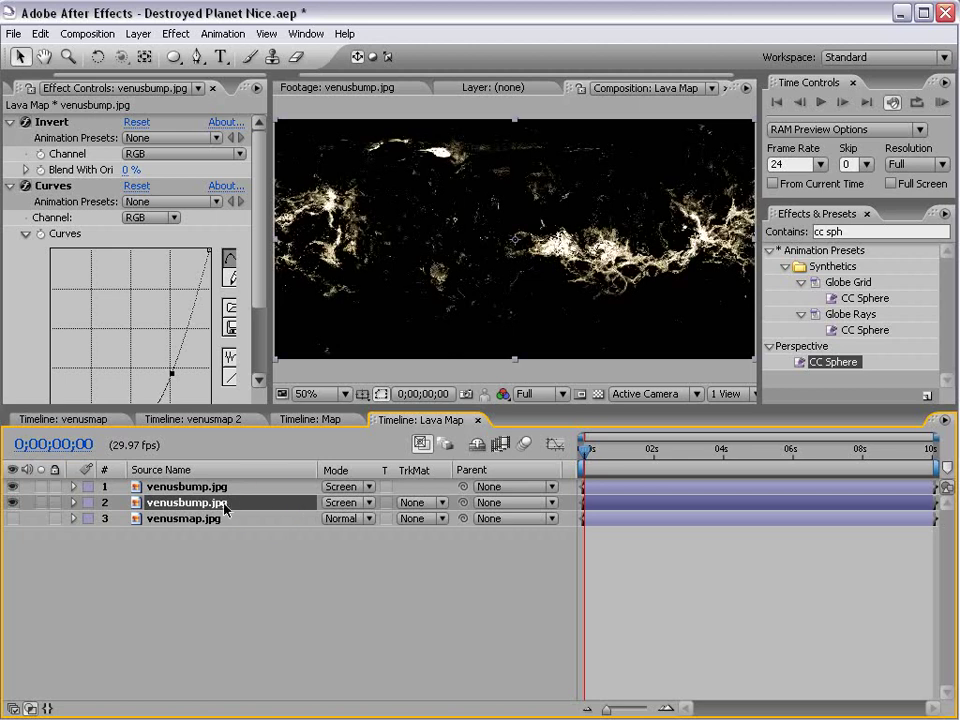
- Set the tinted copy's track matte to Luma Matte and check the lava over the transparency grid
left_click(441, 518)
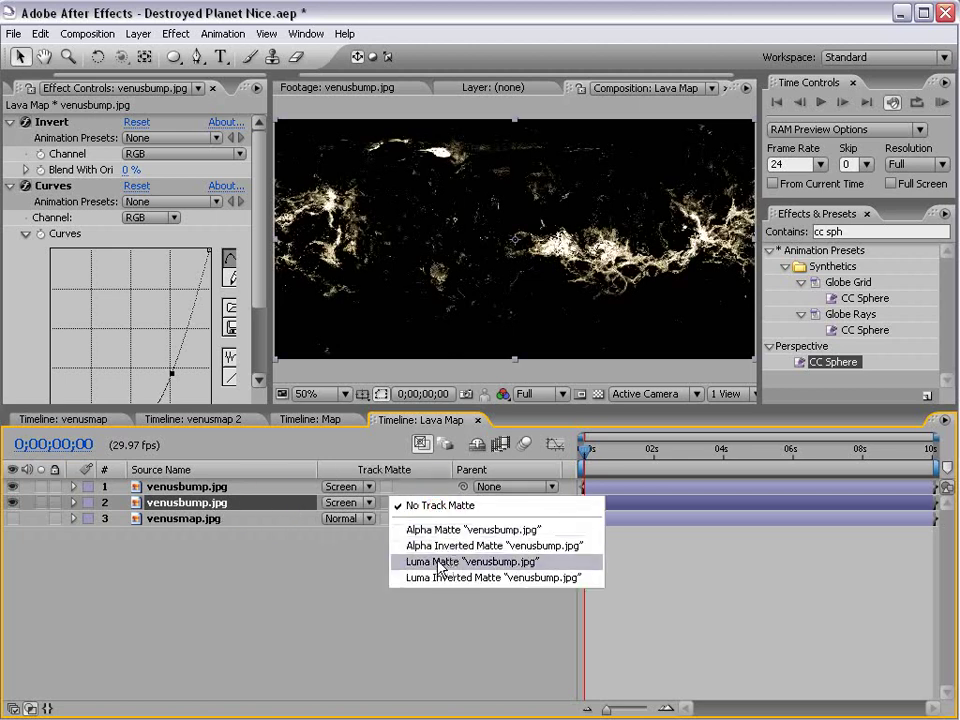
left_click(447, 562)
left_click(597, 395)
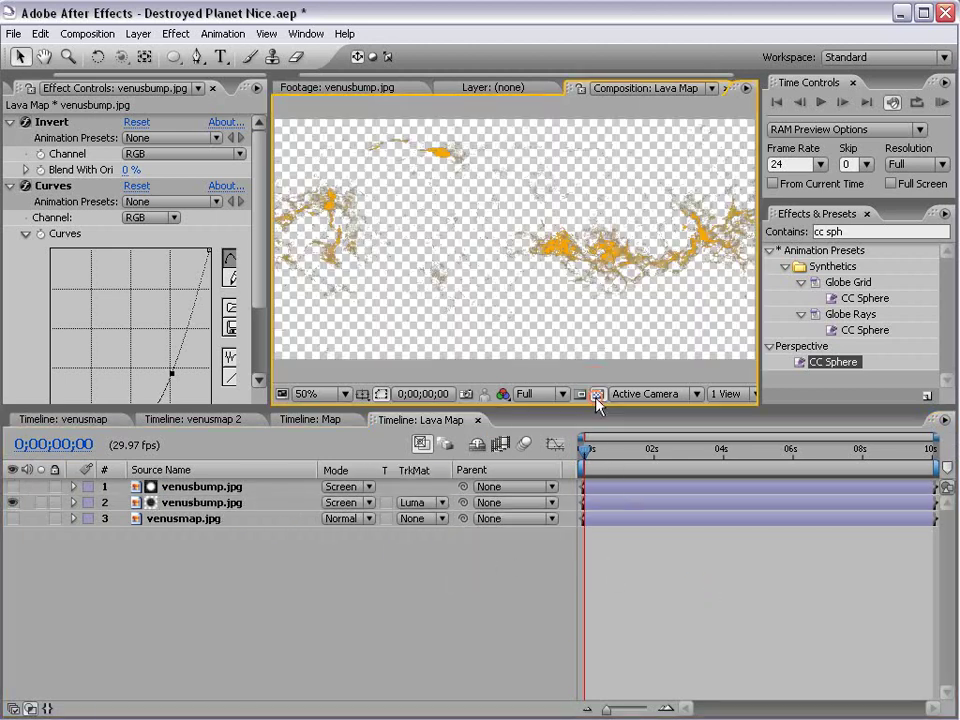
scroll(590, 247, "up", 2)
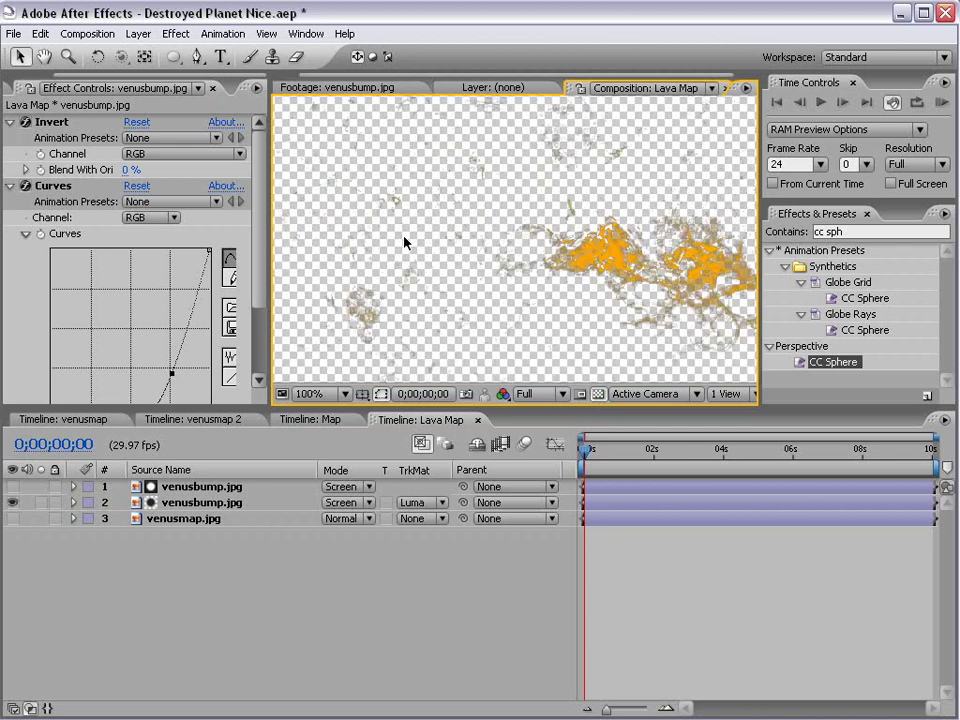
left_click(599, 395)
left_click(12, 486)
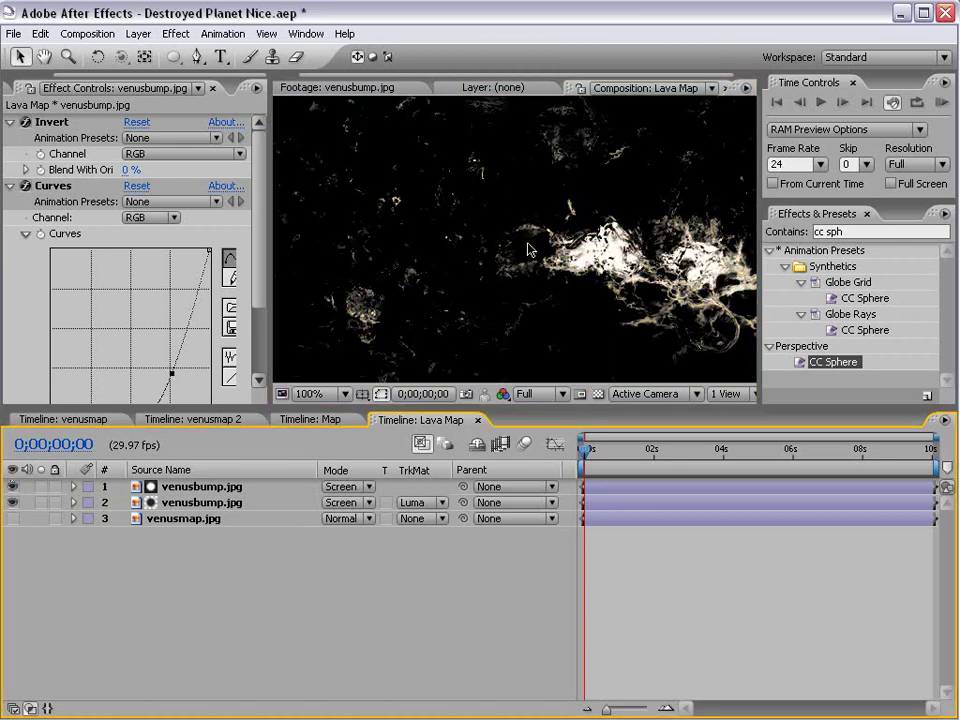
scroll(517, 305, "down", 2)
left_click(13, 487)
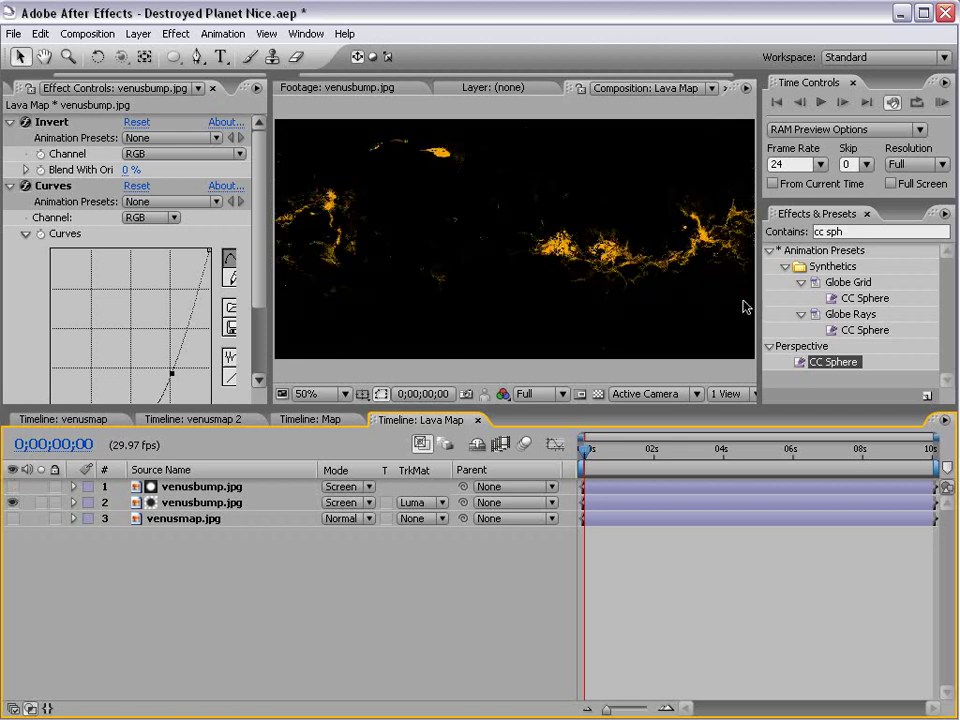
left_click(599, 394)
left_click(599, 394)
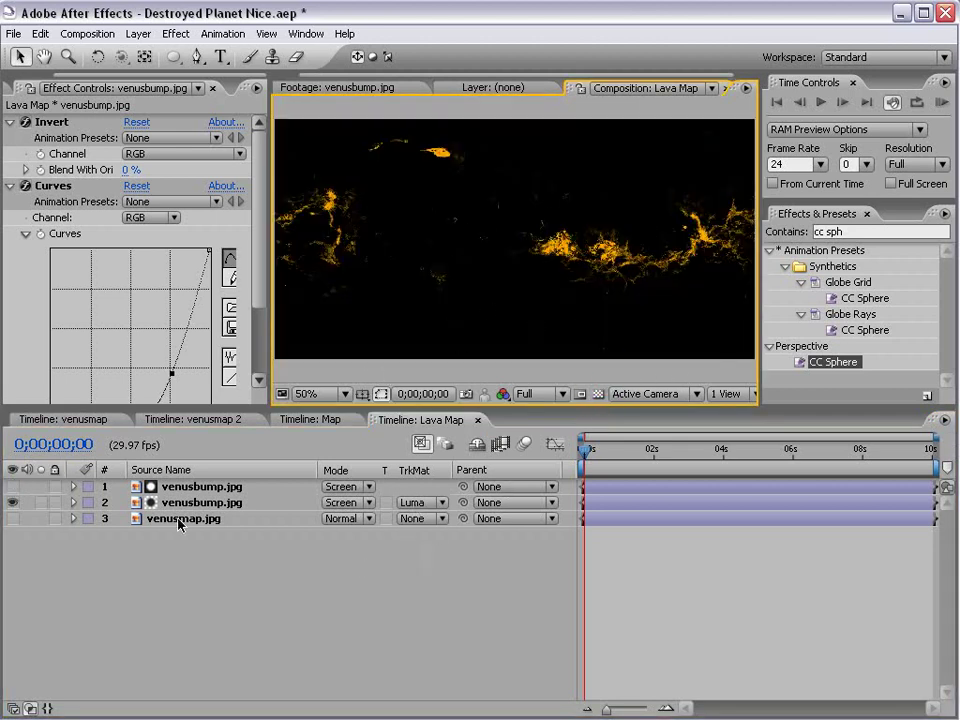
- Maximize and restore the viewer, then return to venusmap 2 and select the Normal-mode Map layer
key("grave")
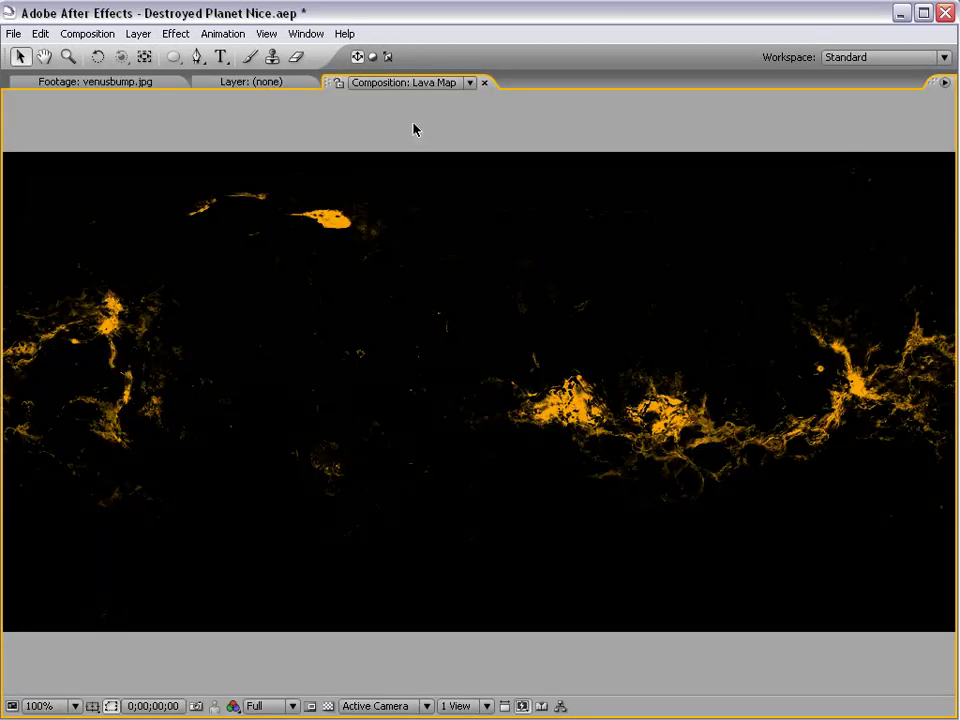
left_click_drag(418, 85, 487, 337)
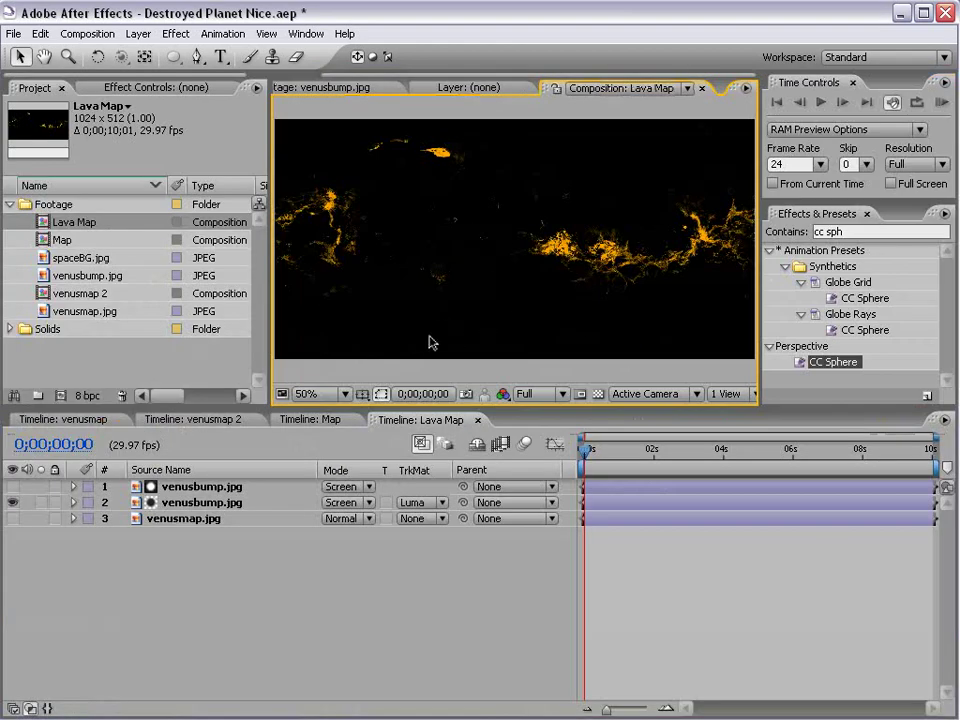
left_click(308, 419)
key("grave")
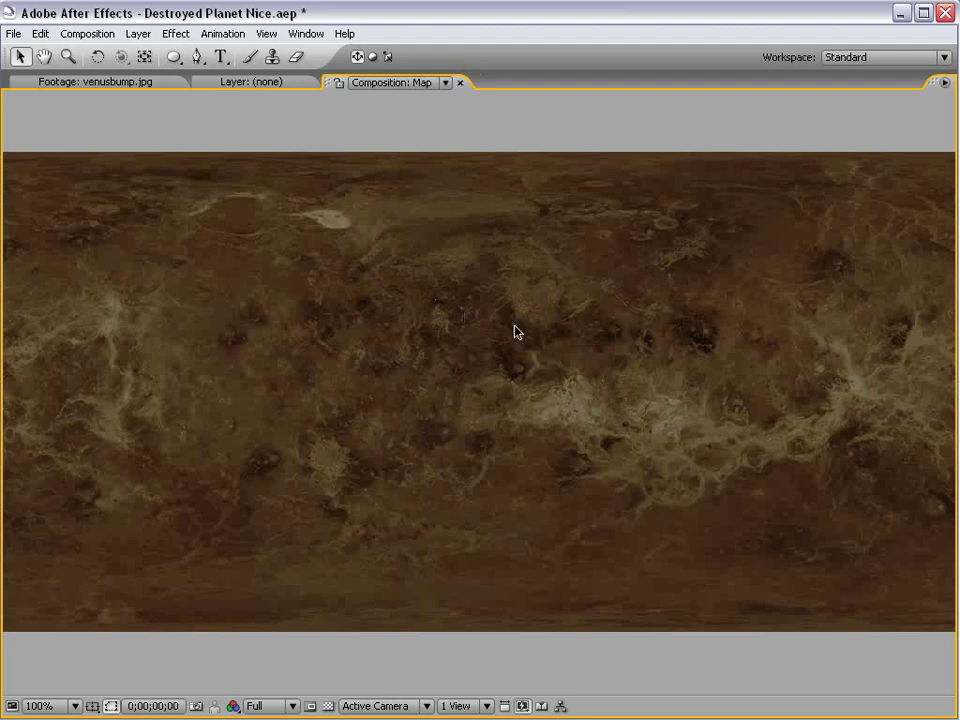
key("grave")
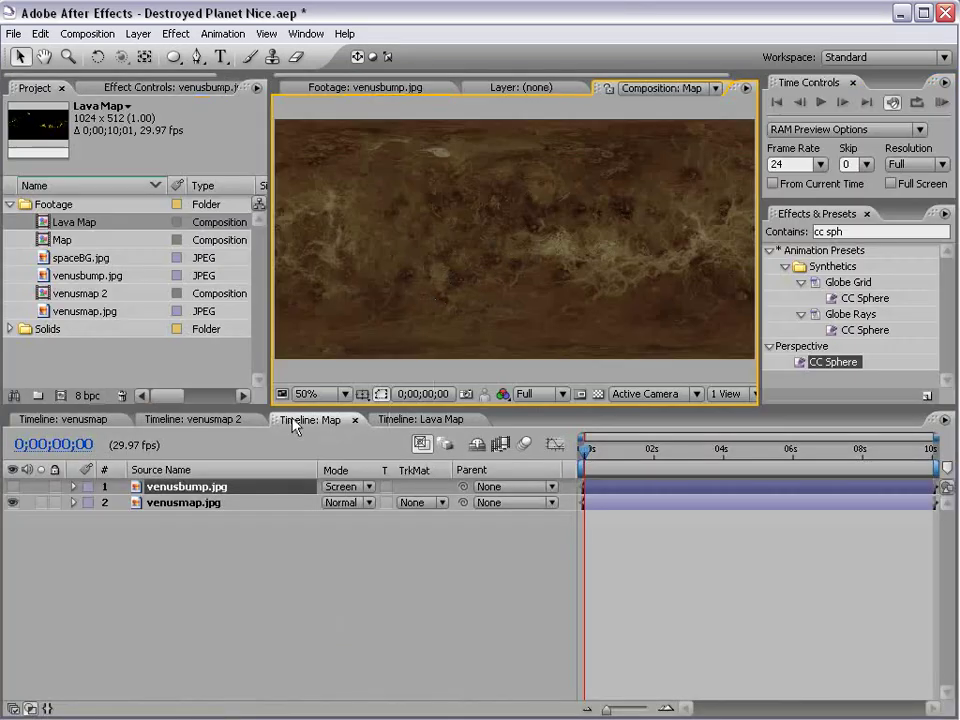
left_click(190, 430)
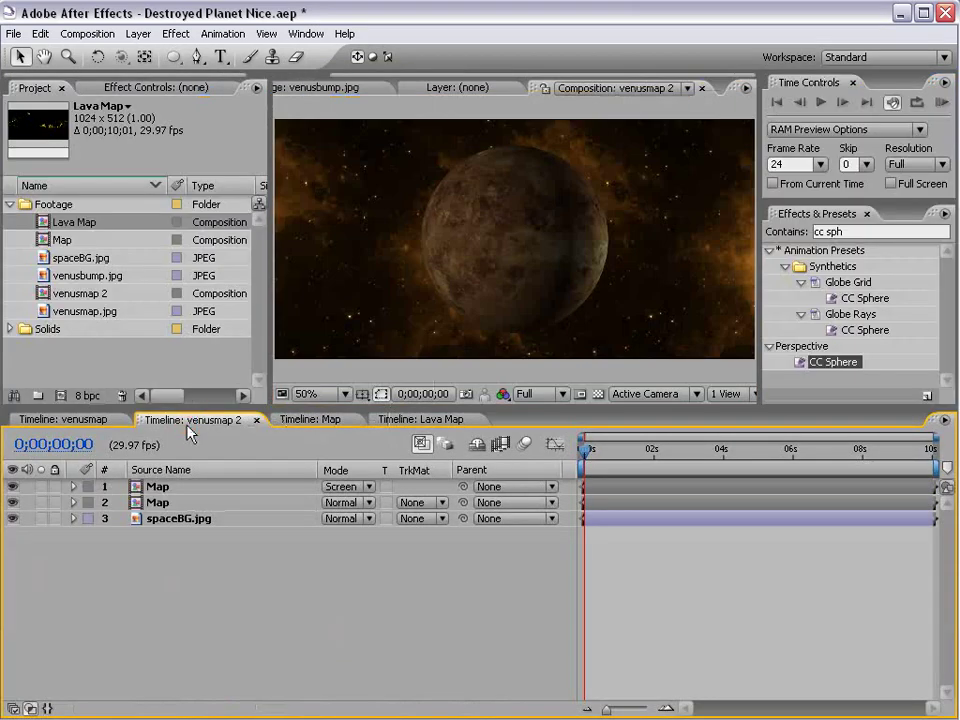
left_click(160, 487)
left_click(158, 502)
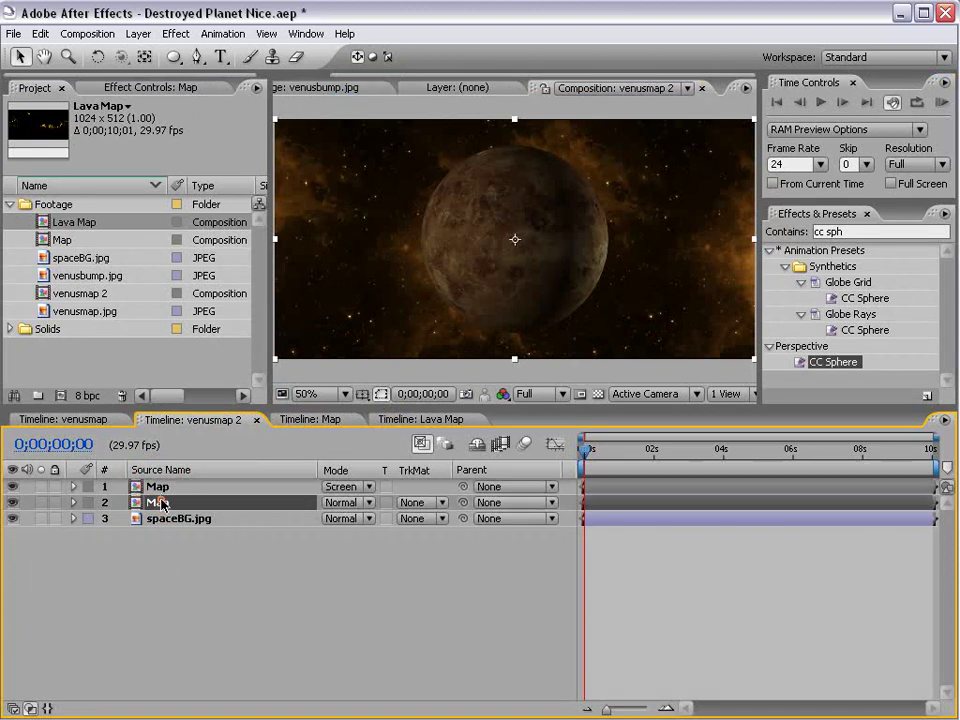
- Duplicate the Normal-mode Map layer and move the copy to the top of the stack
left_click(13, 486)
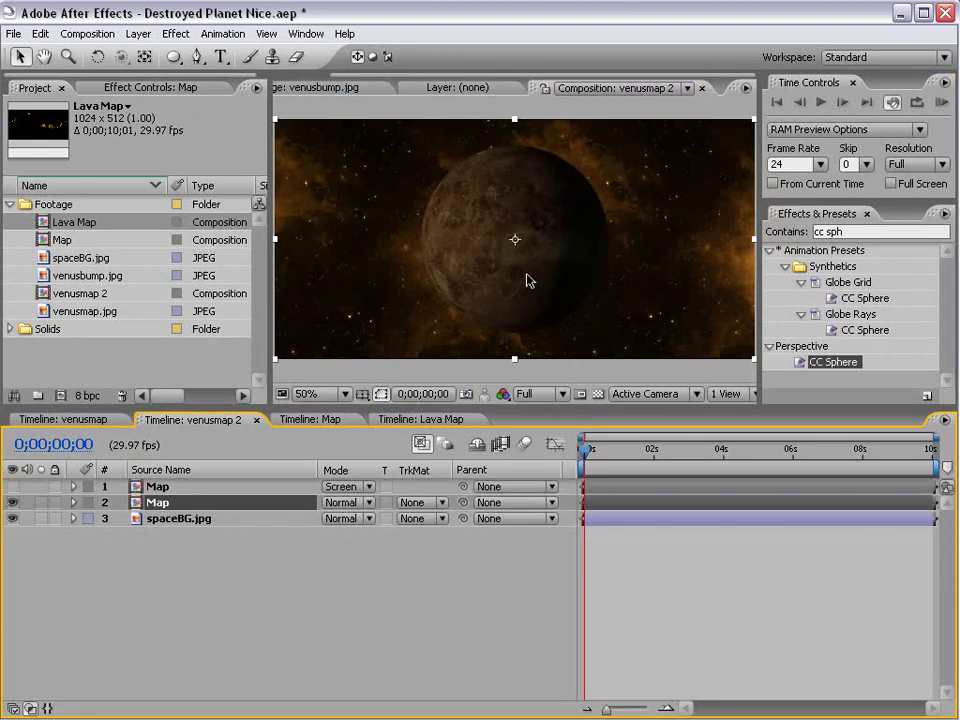
left_click(13, 486)
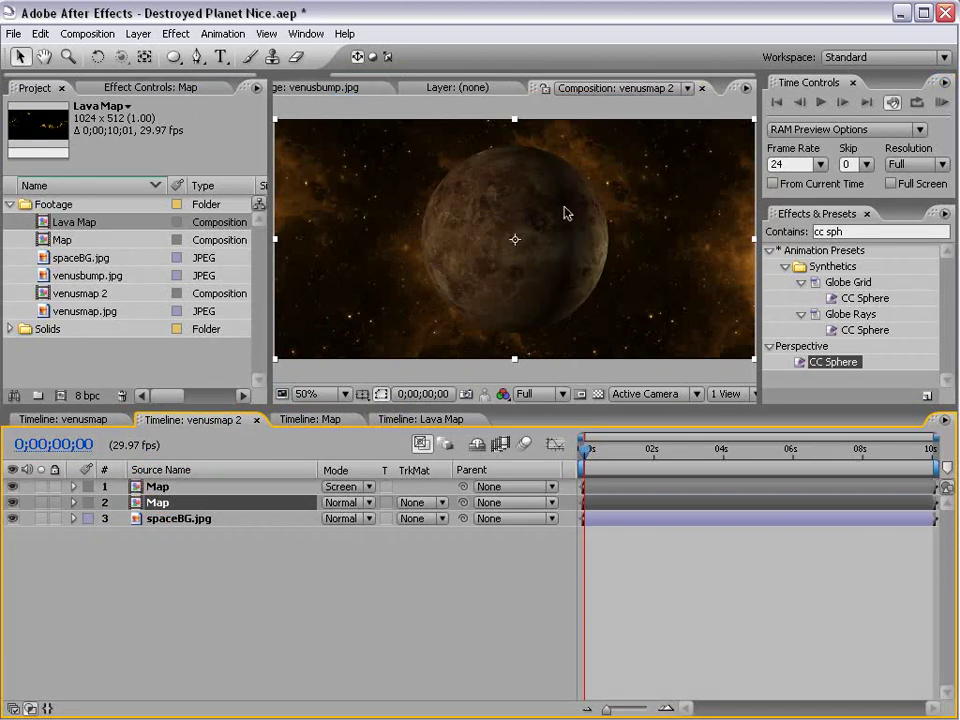
left_click(160, 487)
left_click(160, 503)
key("ctrl+d")
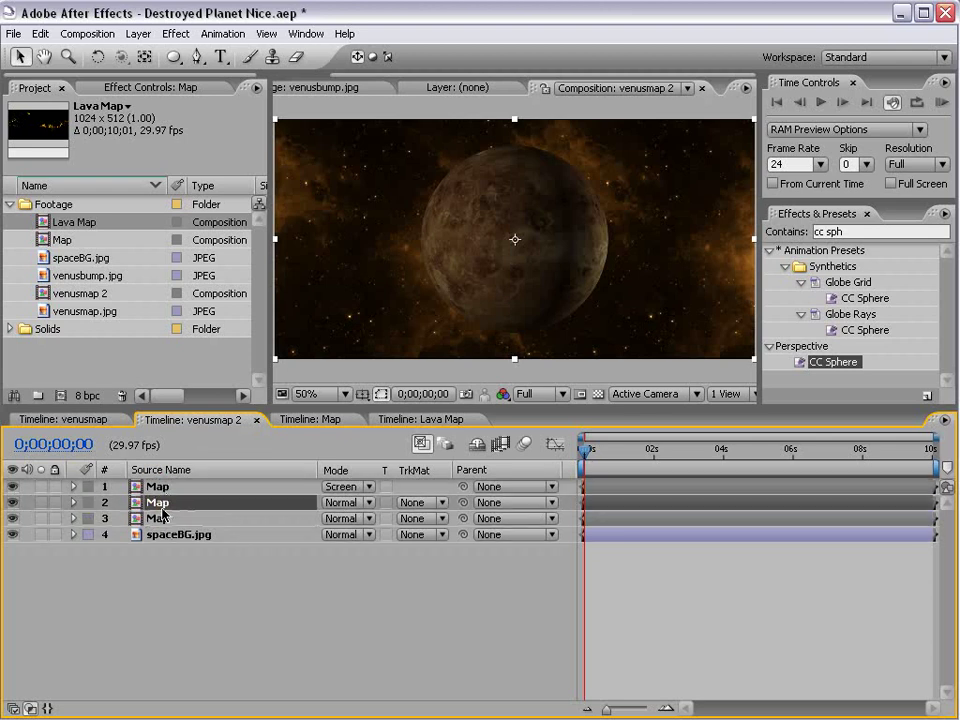
left_click_drag(168, 503, 160, 487)
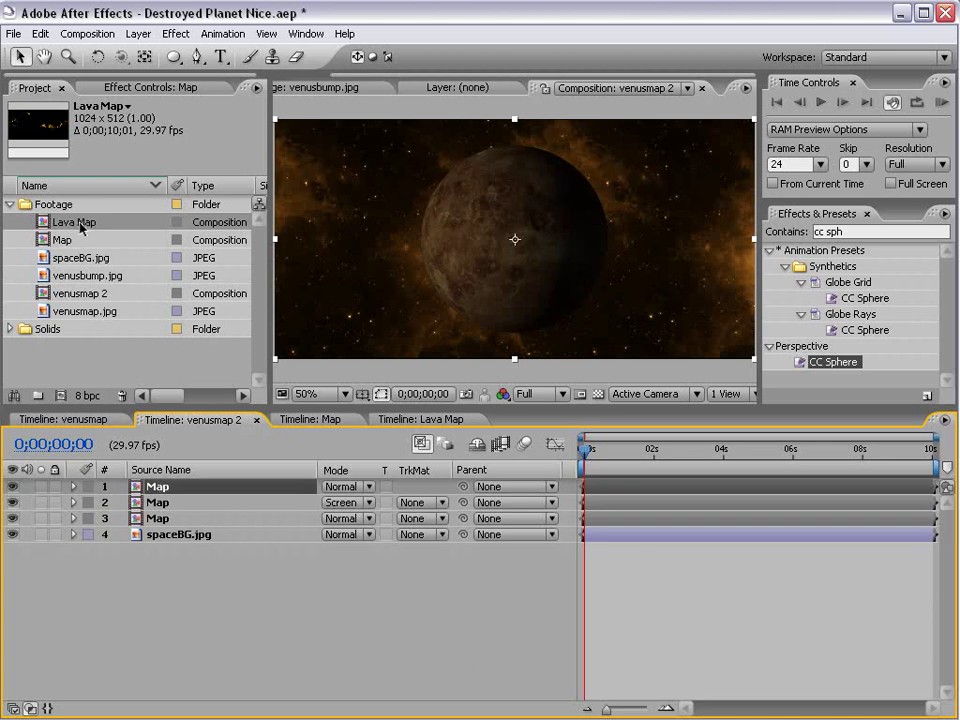
- Replace the top Map copy with Lava Map and set the time to 3 seconds
left_click_drag(80, 226, 165, 497)
left_click(640, 585)
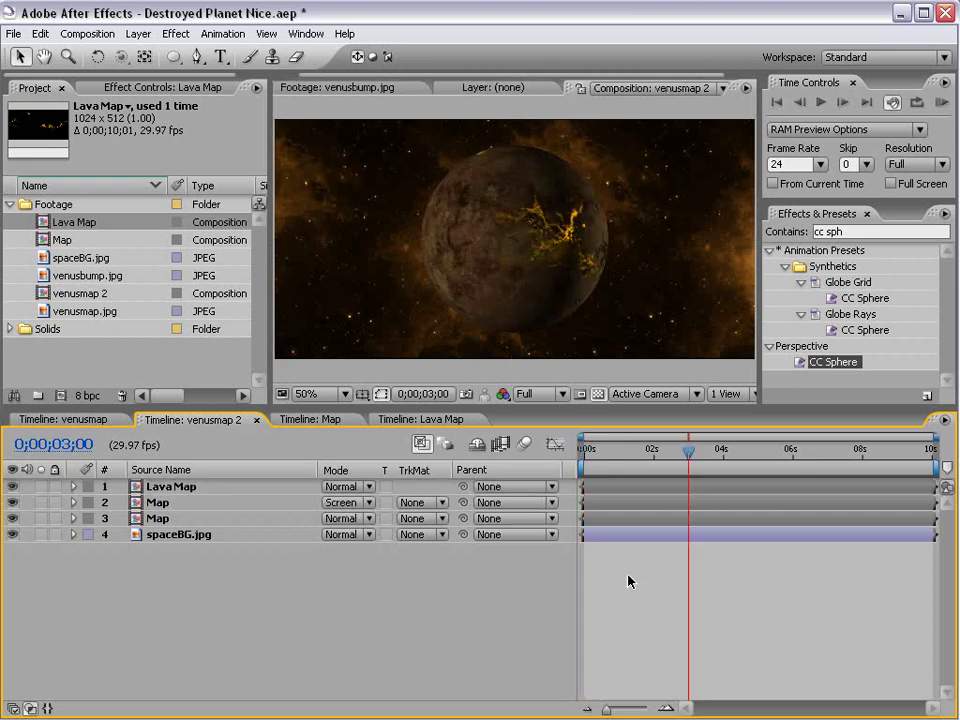
left_click(609, 490)
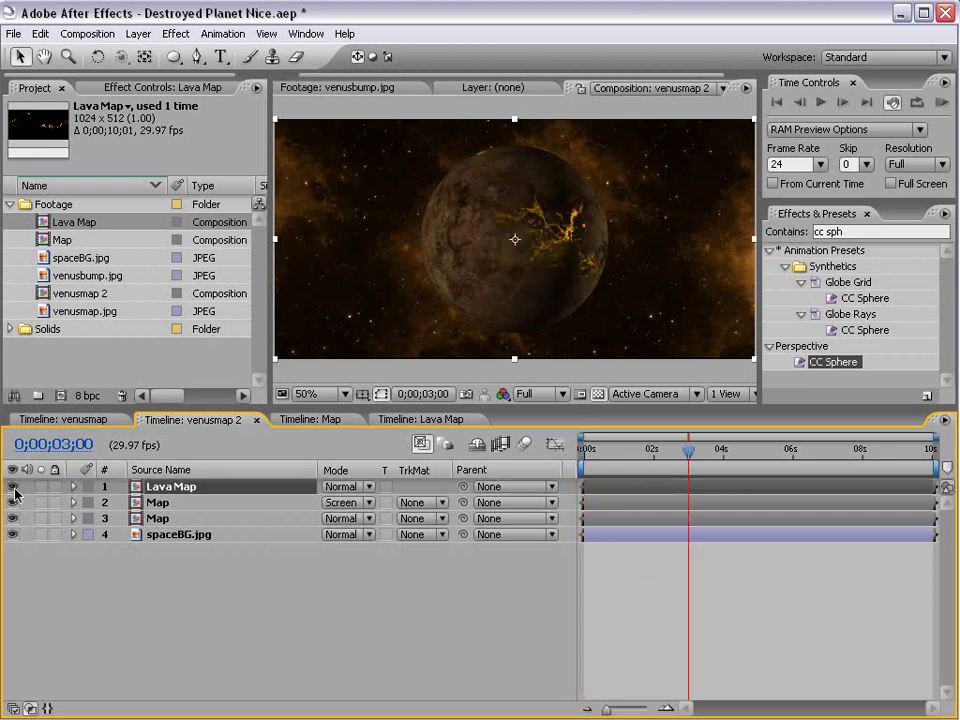
- Hide all layers except Lava Map and set its CC Sphere to render only the outside
left_click_drag(13, 502, 17, 553)
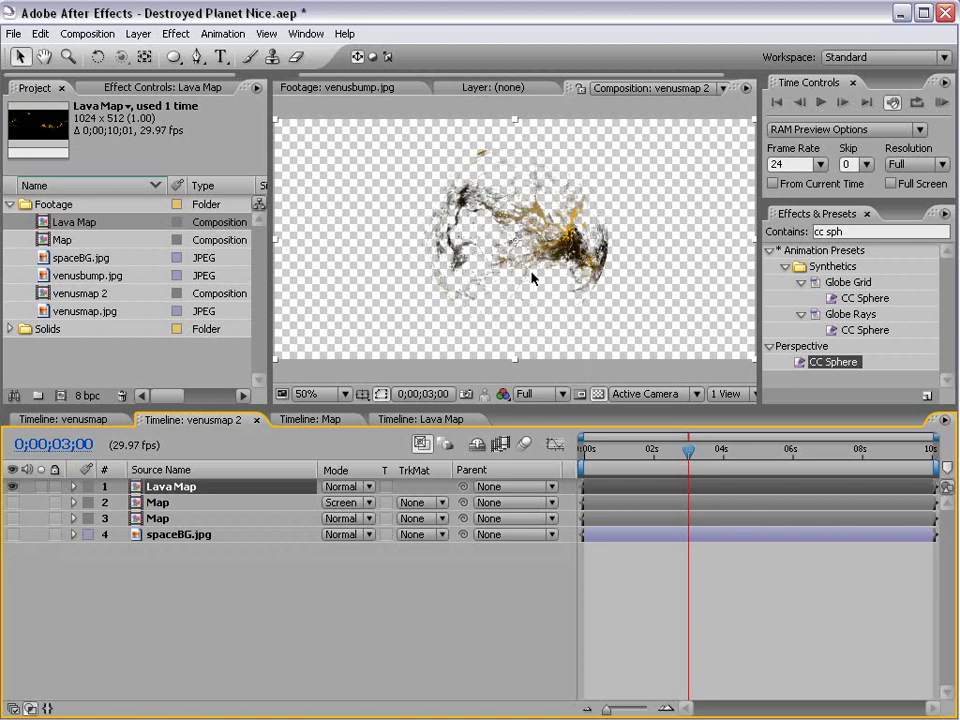
left_click(115, 90)
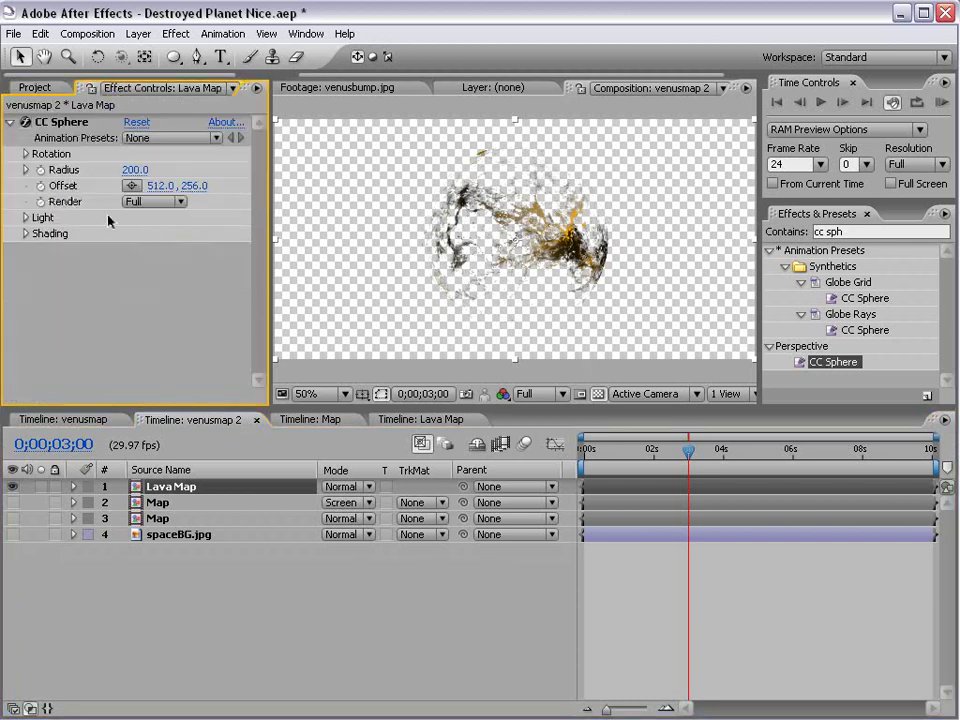
left_click(160, 203)
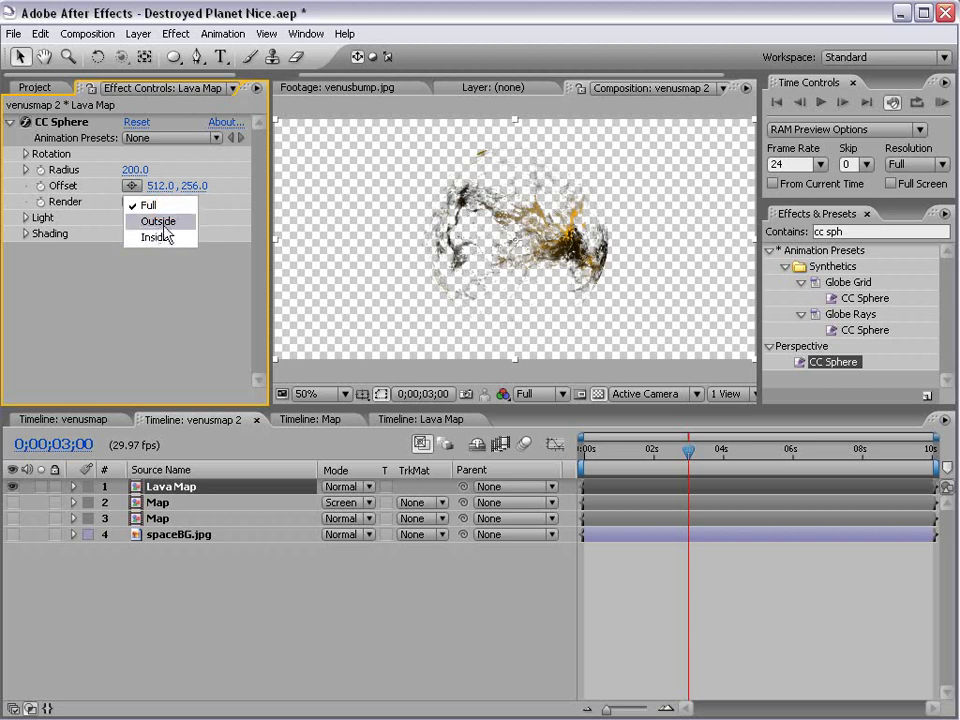
left_click(160, 222)
left_click(155, 201)
left_click(156, 219)
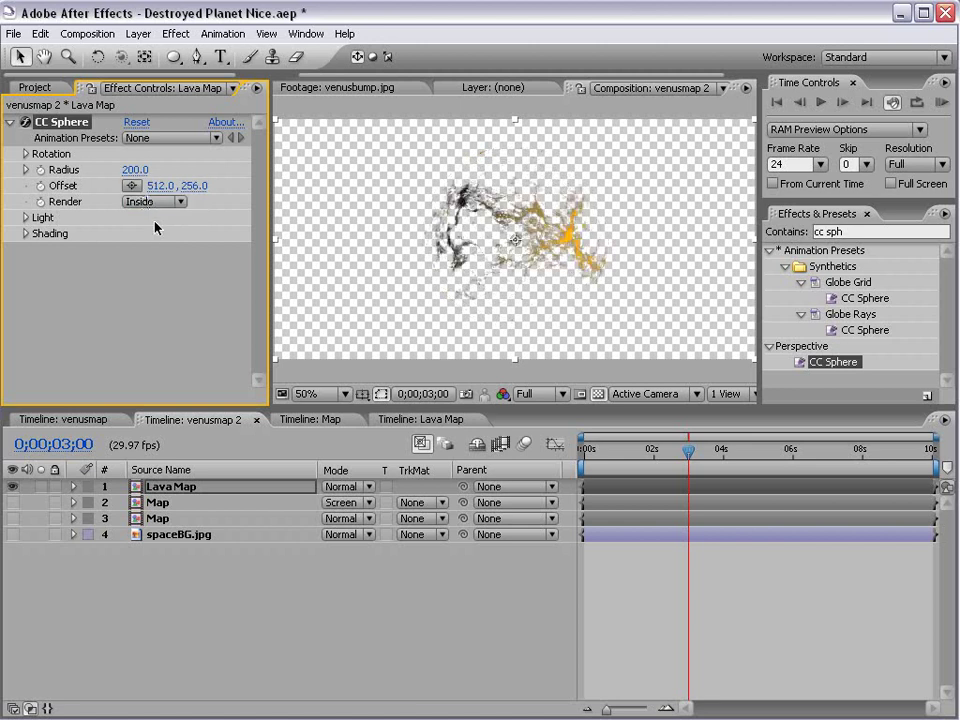
left_click(152, 202)
left_click(157, 186)
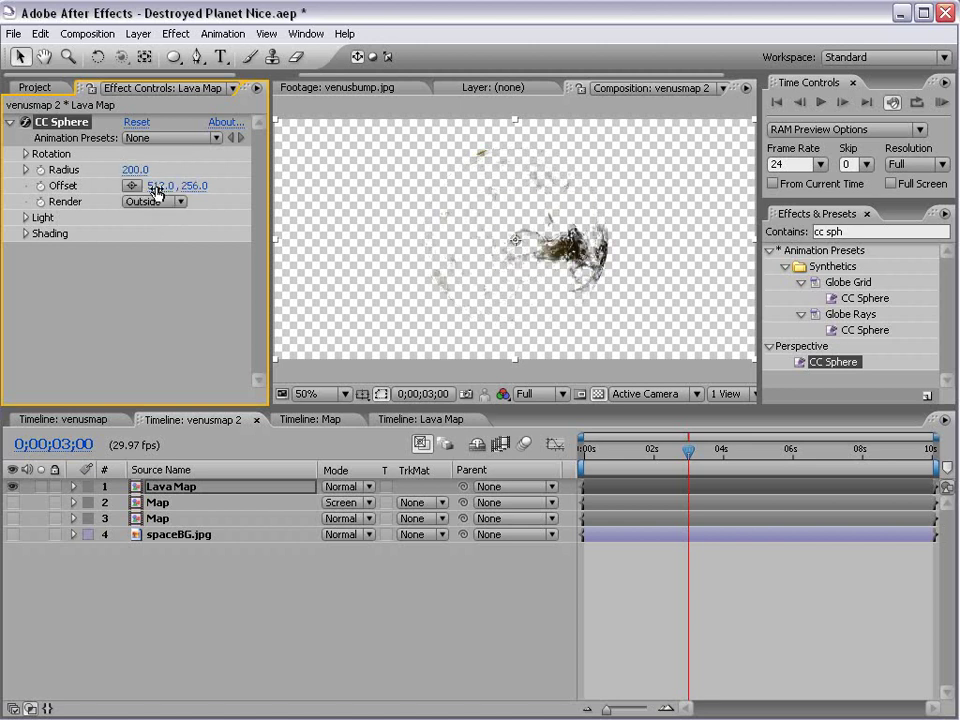
left_click(152, 202)
left_click(161, 203)
- Set the Lava Map sphere's Ambient shading to 100
left_click(25, 234)
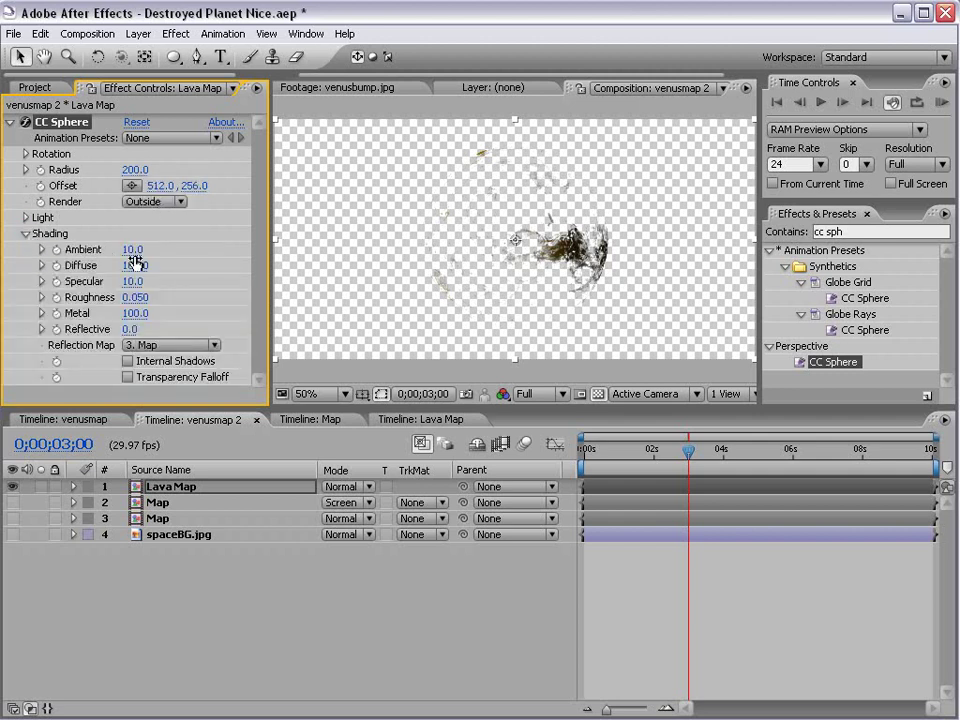
left_click_drag(132, 249, 386, 217)
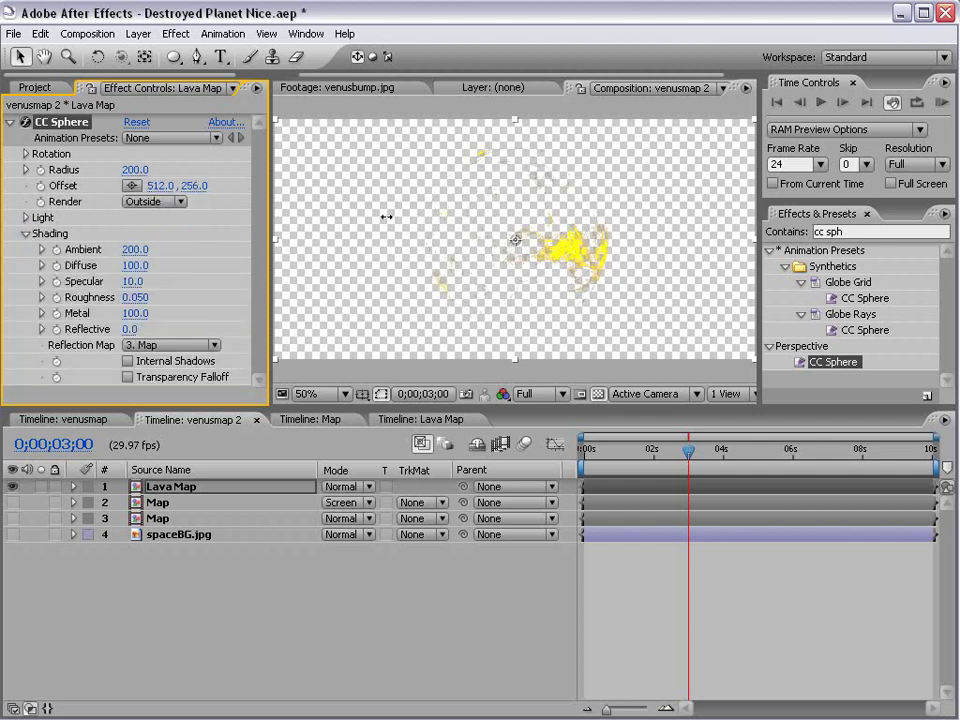
left_click(136, 249)
type("100")
key("Return")
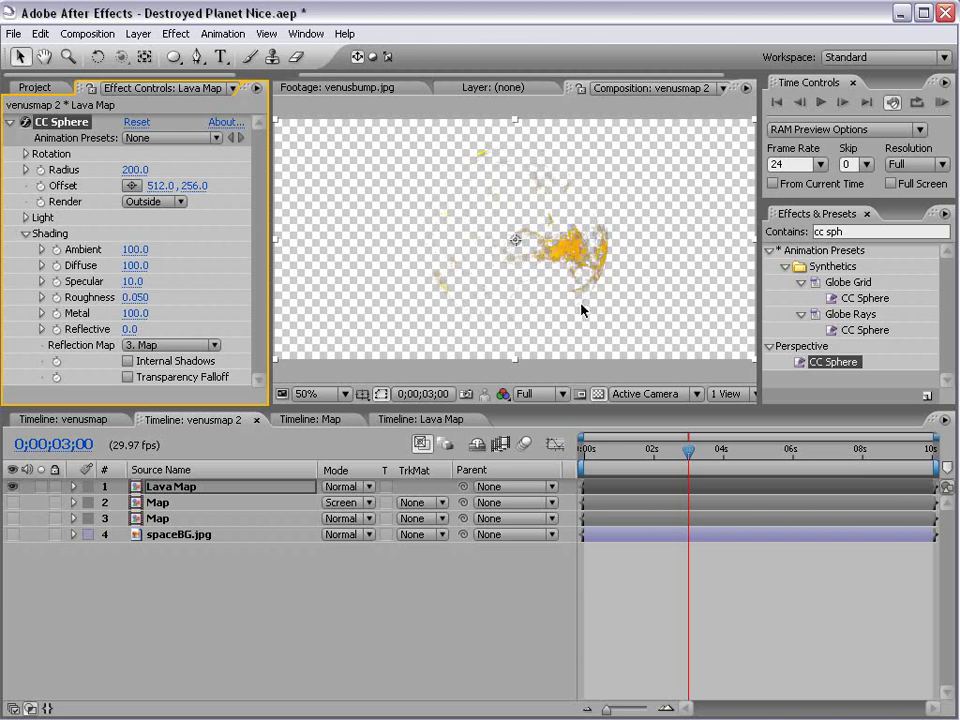
- Turn layers 2–4 back on and check the planet at full size
left_click_drag(14, 510, 13, 538)
key("period")
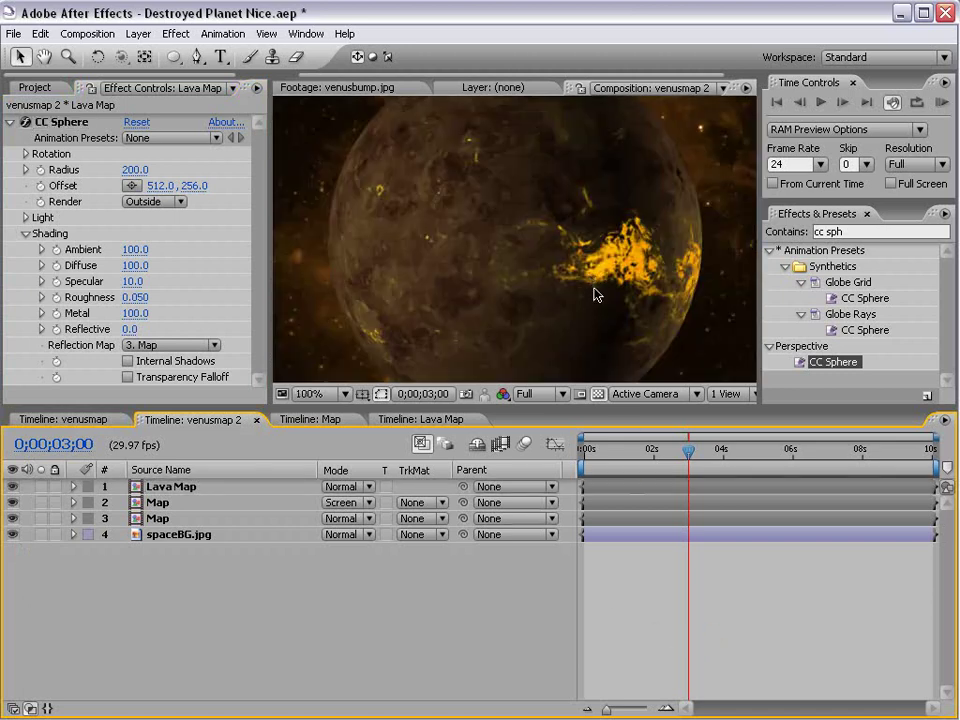
key("grave")
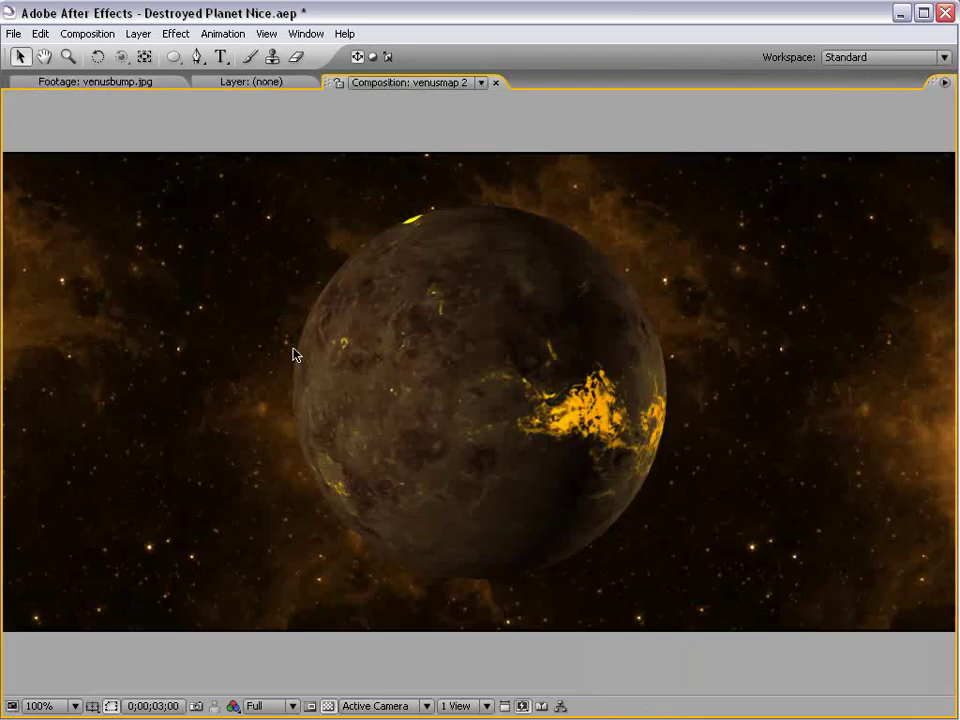
key("grave")
key("comma")
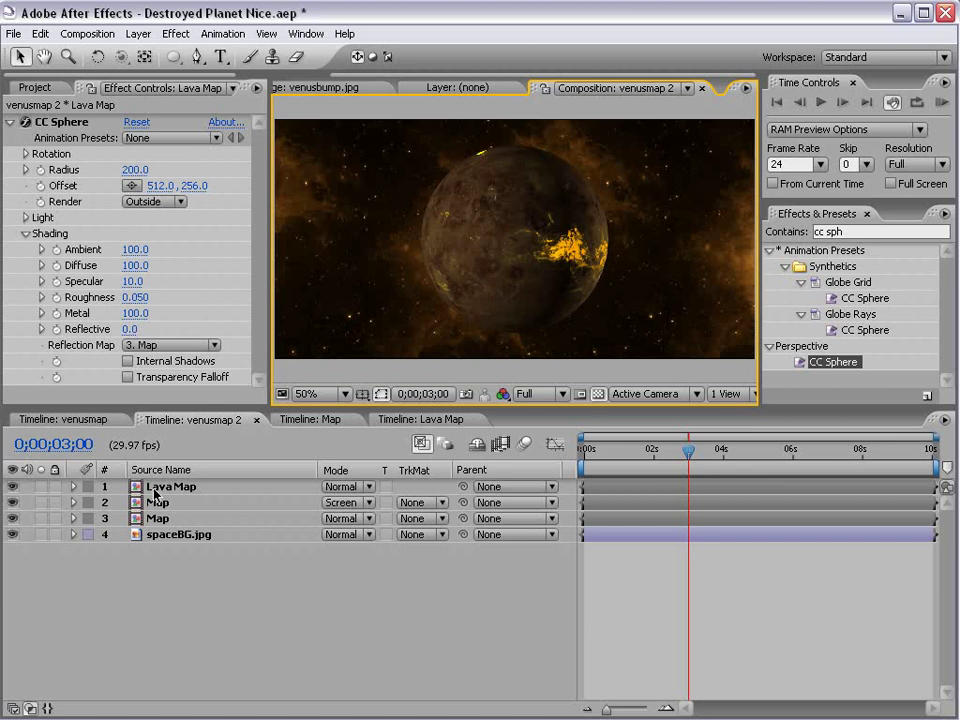
- Expand the CC Sphere rotation properties of Lava Map and layer 2 Map
left_click(80, 487)
key("e")
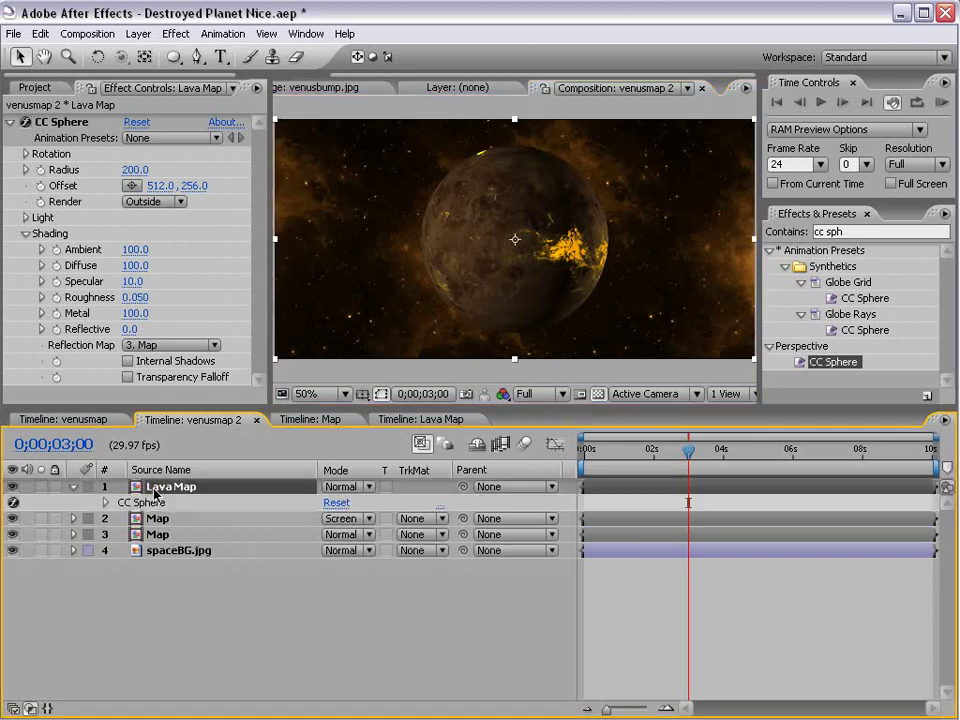
left_click(105, 502)
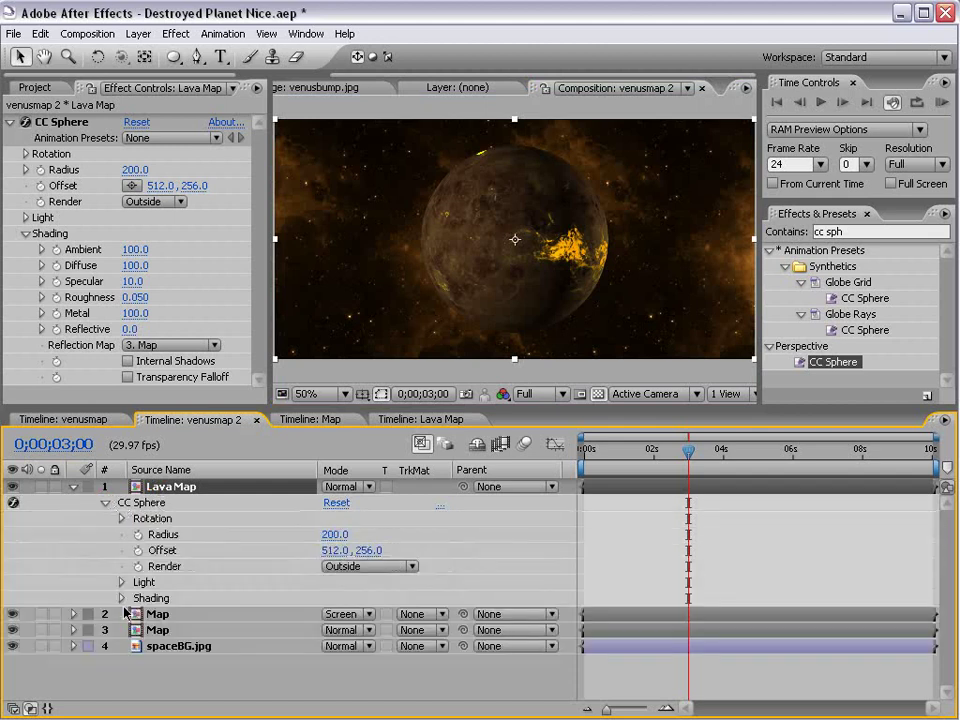
left_click(73, 614)
left_click(89, 630)
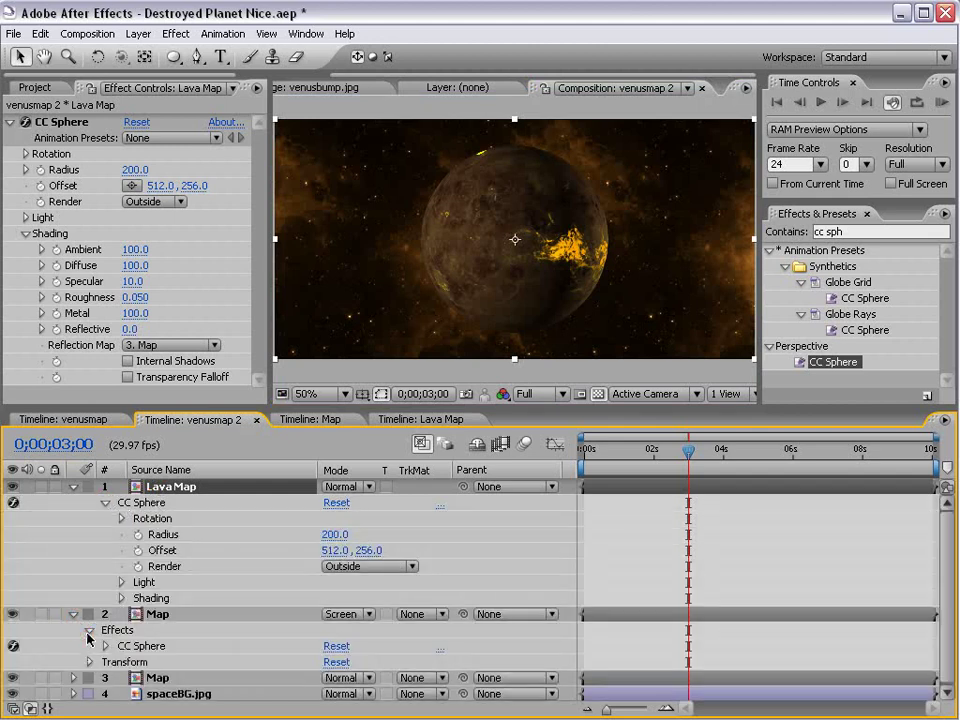
left_click(105, 646)
scroll(236, 621, "down", 1)
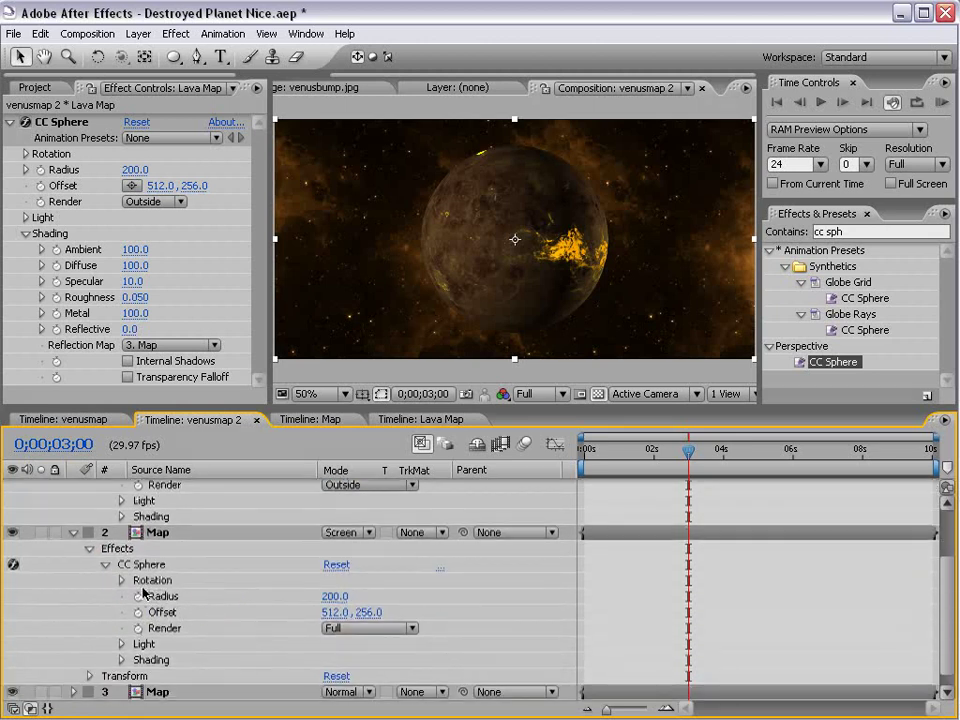
left_click(122, 581)
key("grave")
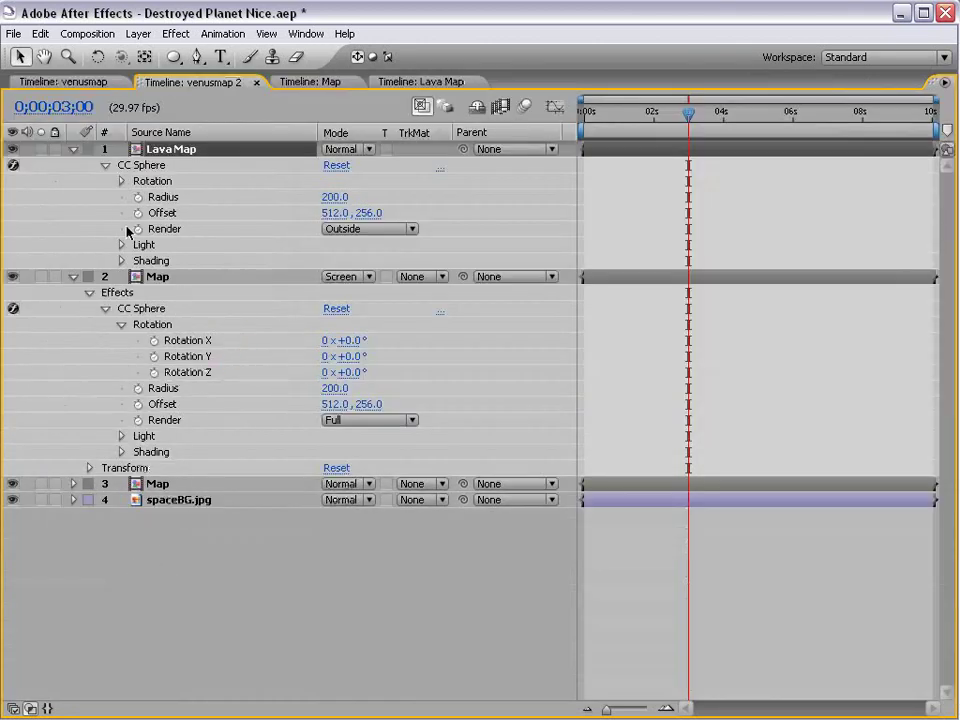
left_click(121, 181)
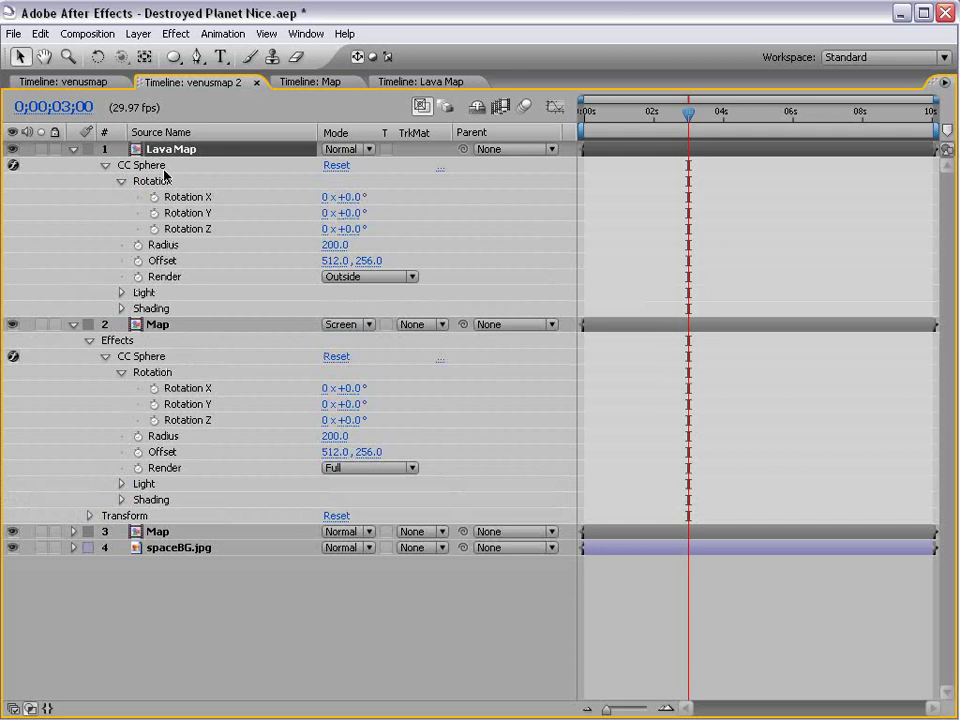
- Link layer 2's Rotation Y to Lava Map's Rotation Y with a pickwhip expression
left_click(153, 404, "alt")
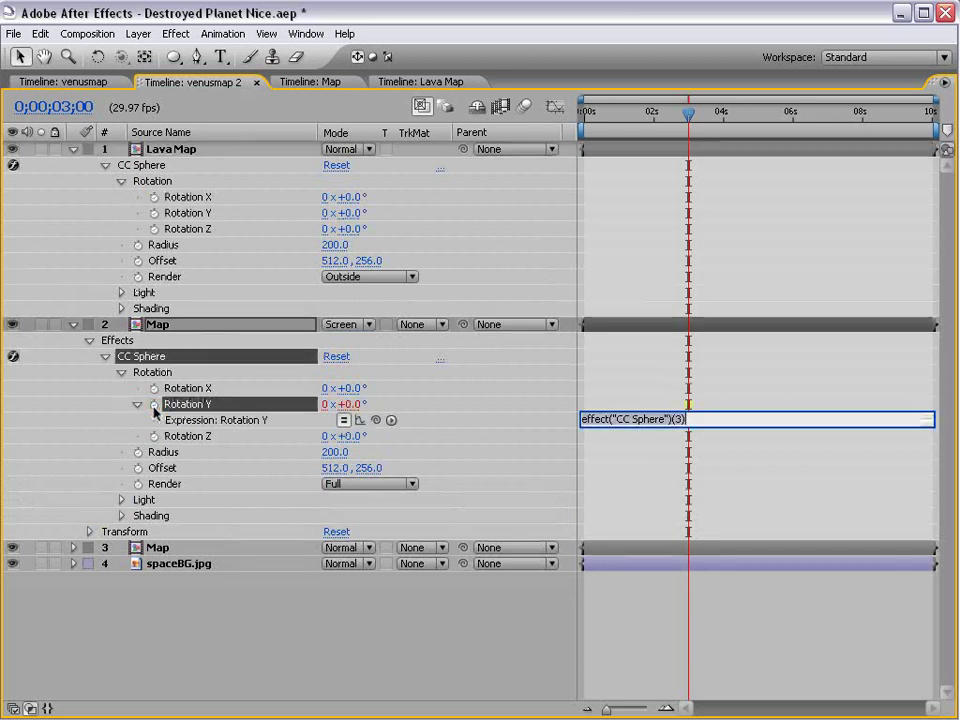
left_click(155, 404, "alt")
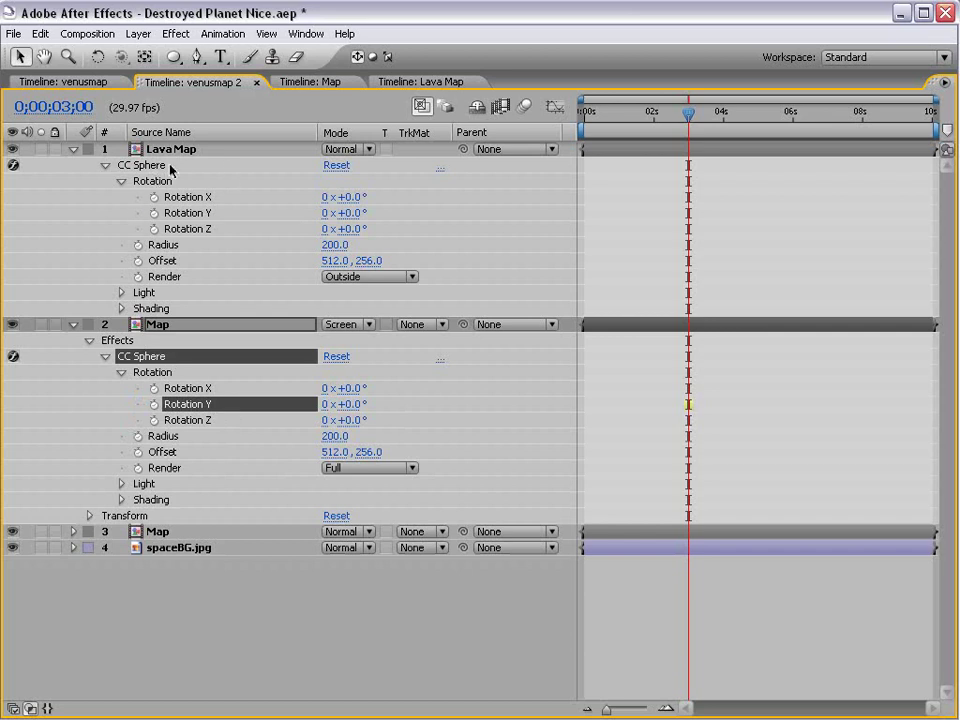
left_click(154, 404, "alt")
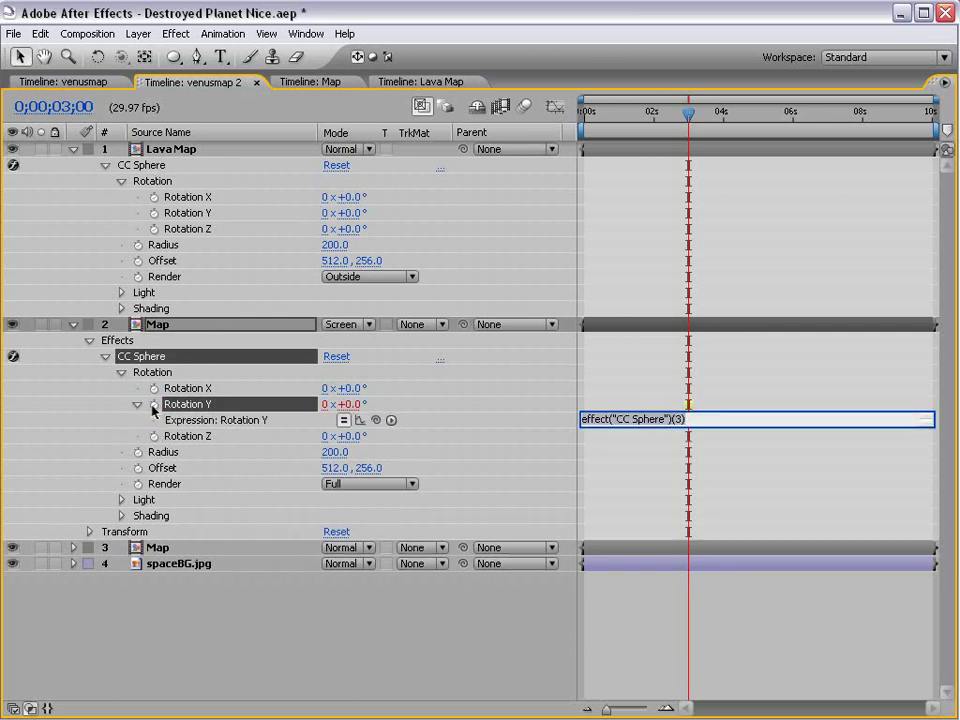
left_click_drag(376, 422, 188, 214)
left_click(454, 414)
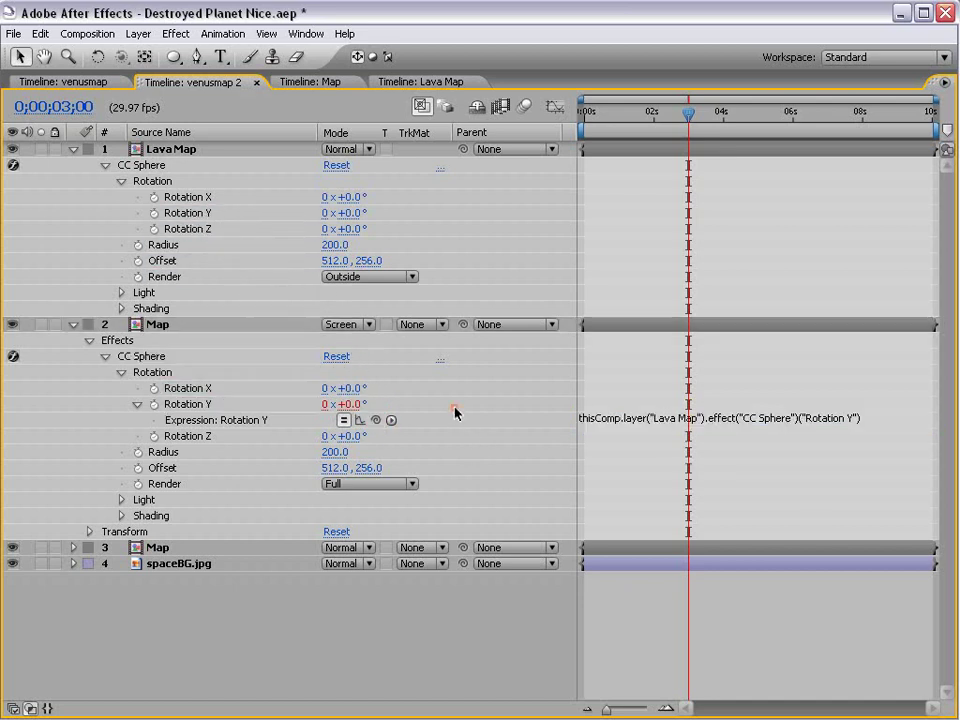
- Link layer 3's Rotation Y to Lava Map's Rotation Y the same way
left_click(73, 548)
left_click(90, 563)
left_click(105, 579)
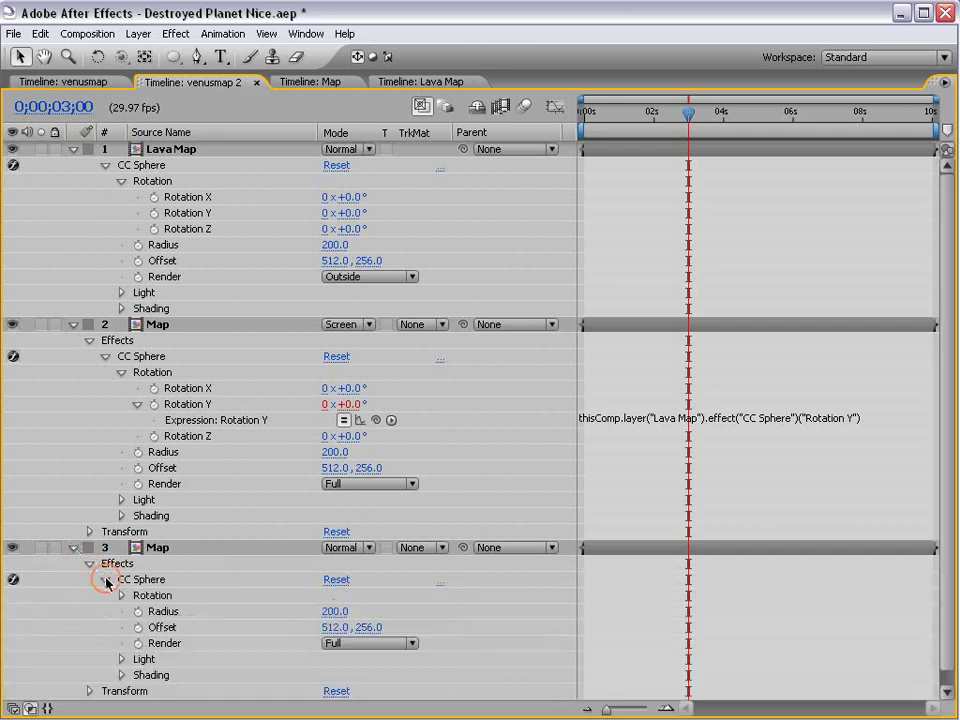
left_click(124, 595)
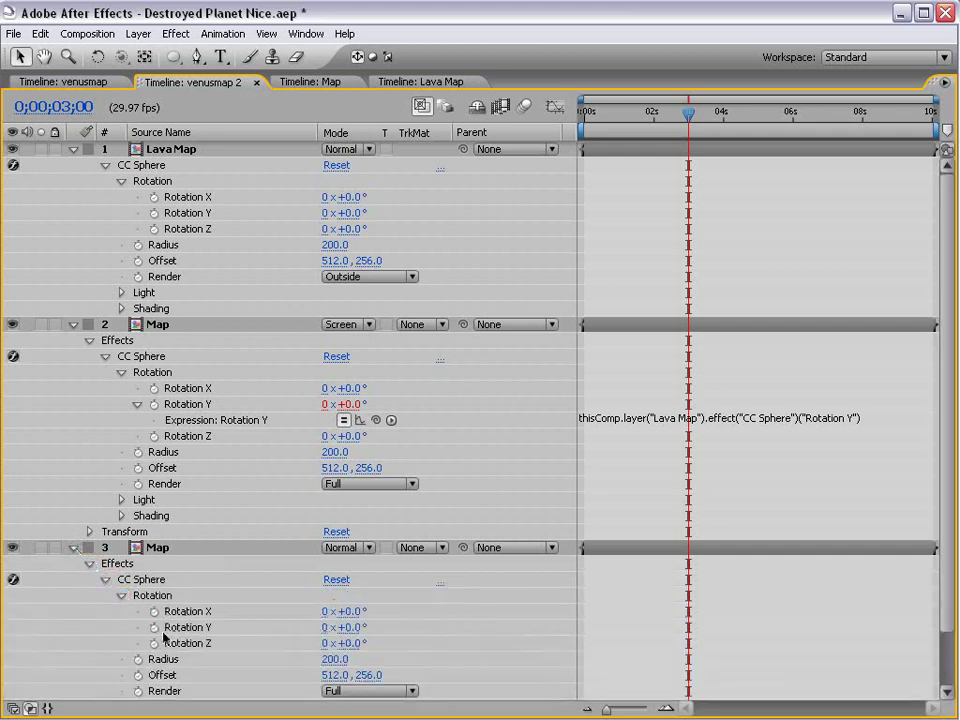
left_click(154, 627, "alt")
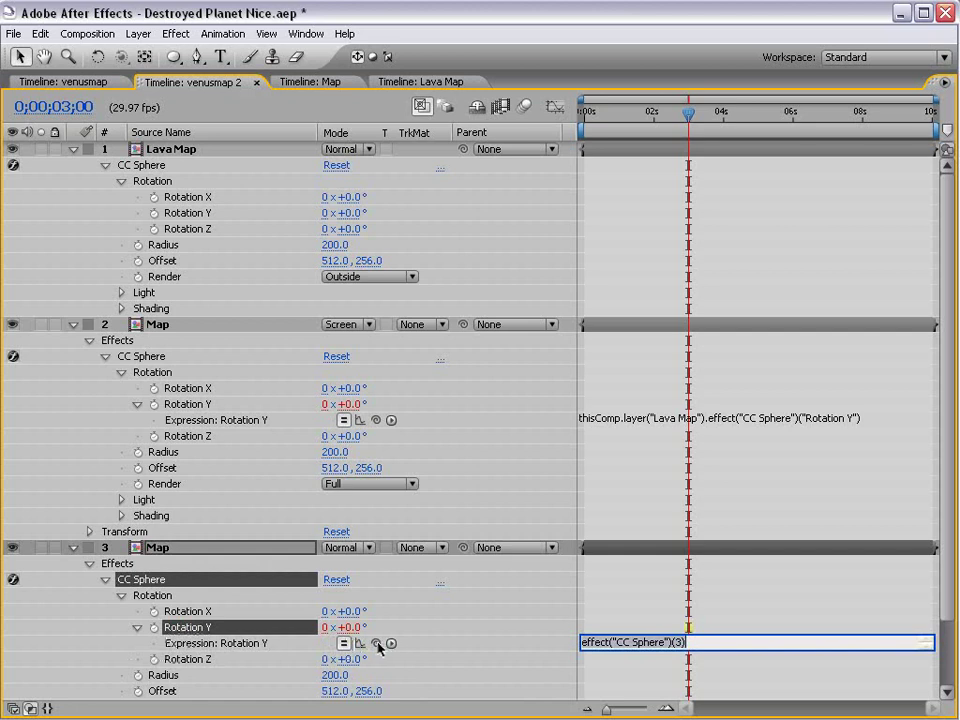
left_click_drag(376, 643, 185, 218)
left_click(604, 507)
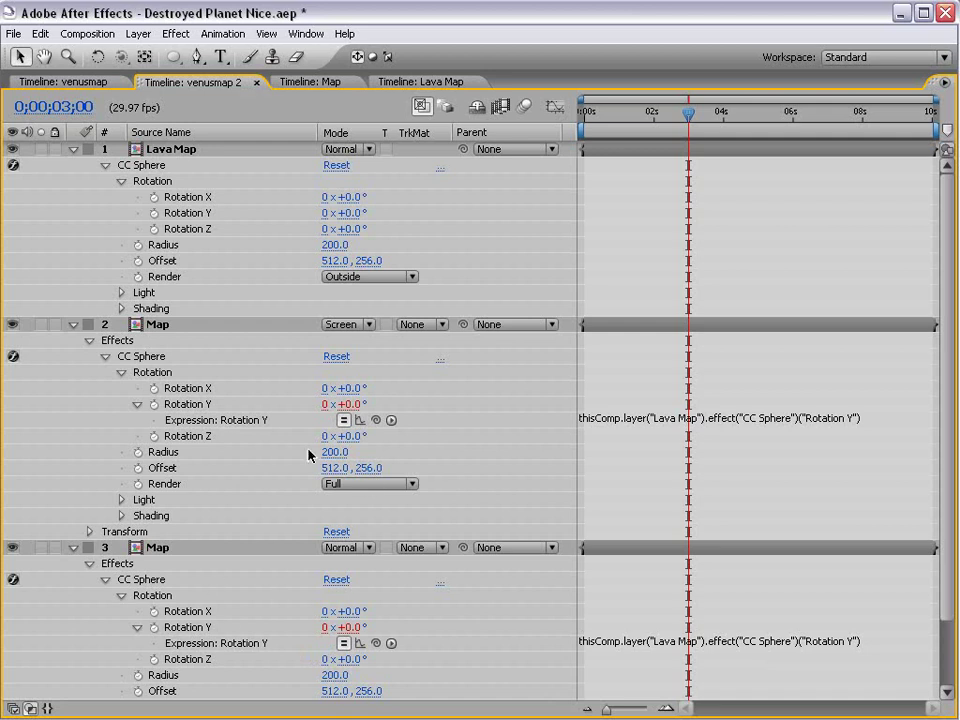
left_click(182, 164)
left_click(171, 148)
- Scrub Lava Map's sphere Rotation Y to 250° and collapse Lava Map and layer 2
key("grave")
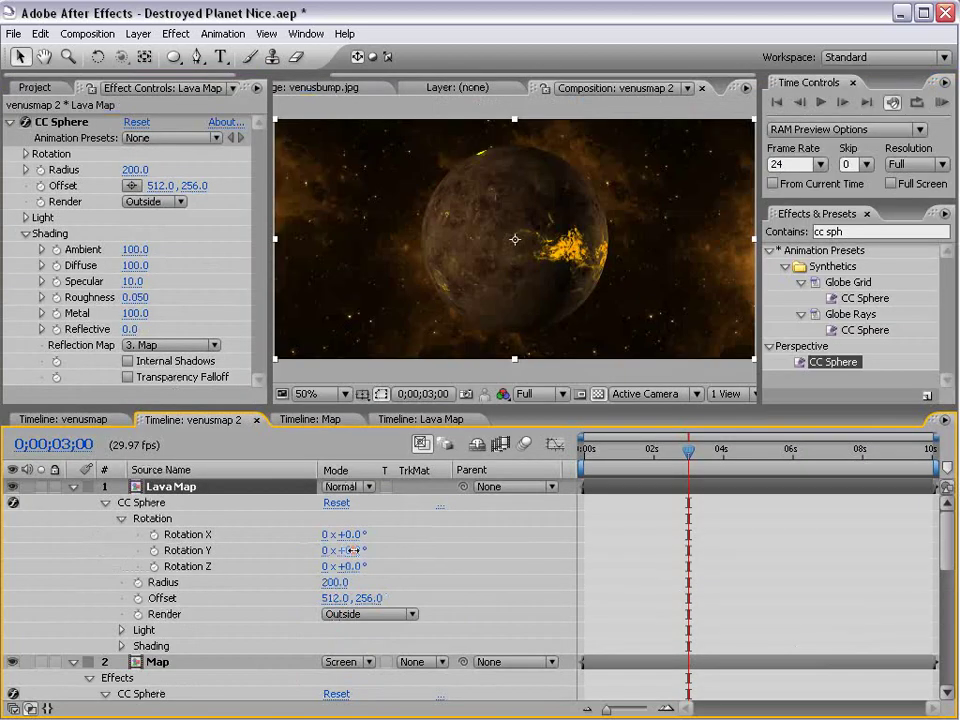
left_click_drag(352, 550, 561, 519)
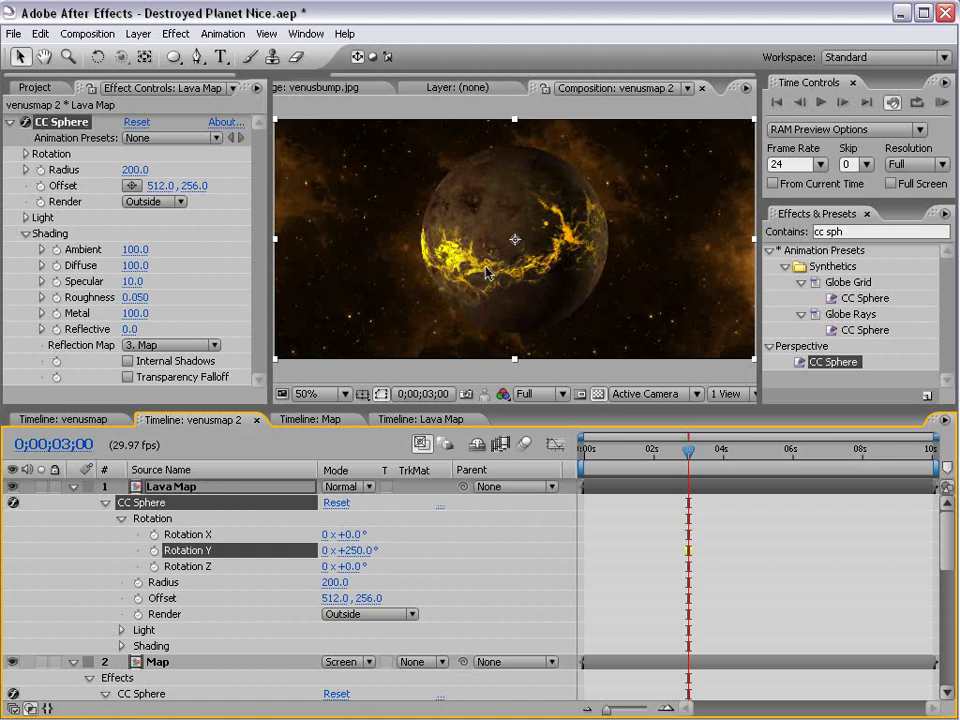
key("grave")
key("grave")
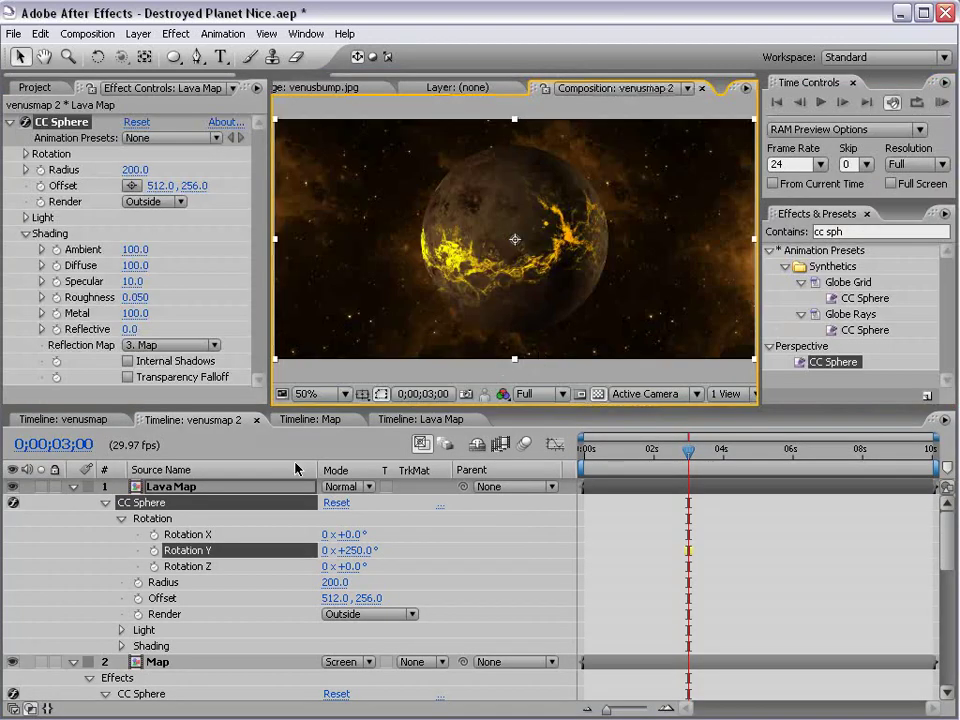
left_click(73, 486)
left_click(73, 502)
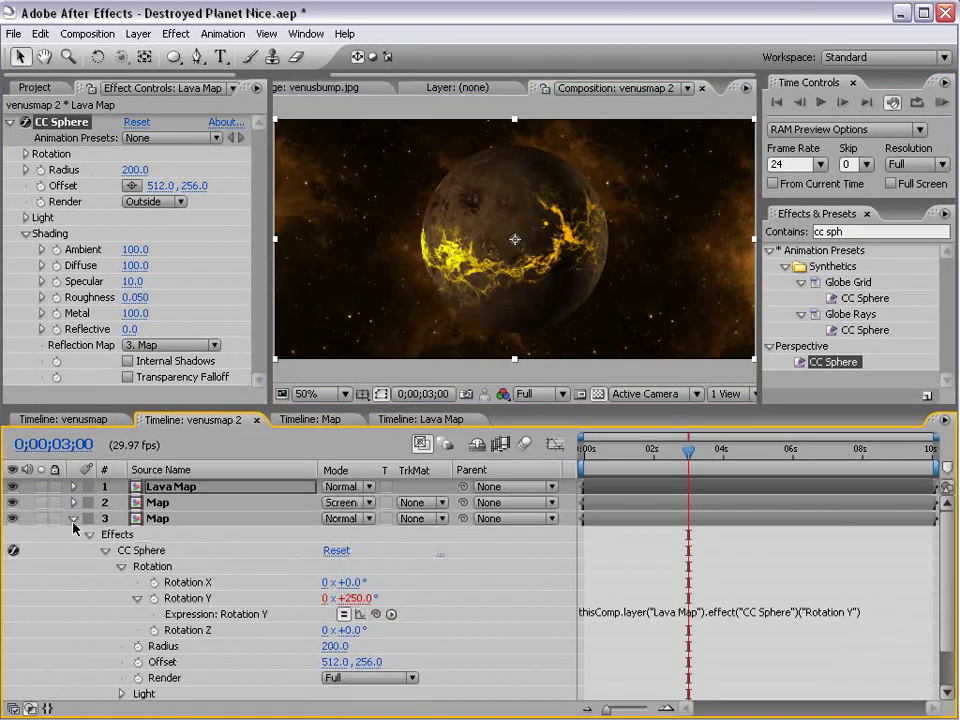
- Apply Stylize > Glow to Lava Map with Glow Radius 47 and Intensity 0.7
left_click(74, 518)
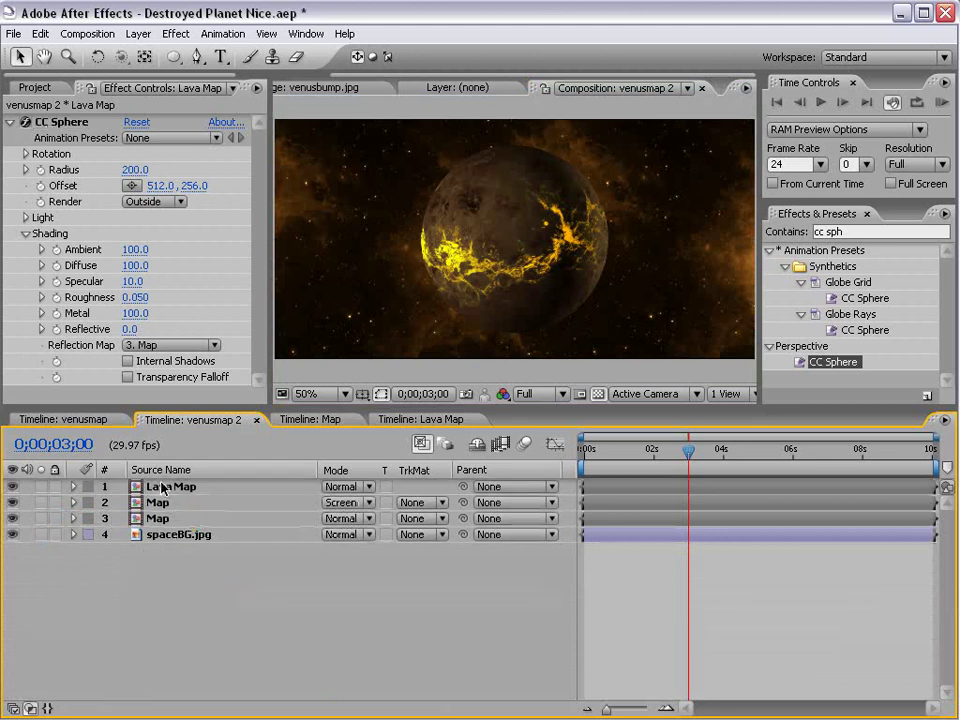
left_click(178, 33)
mouse_move(219, 571)
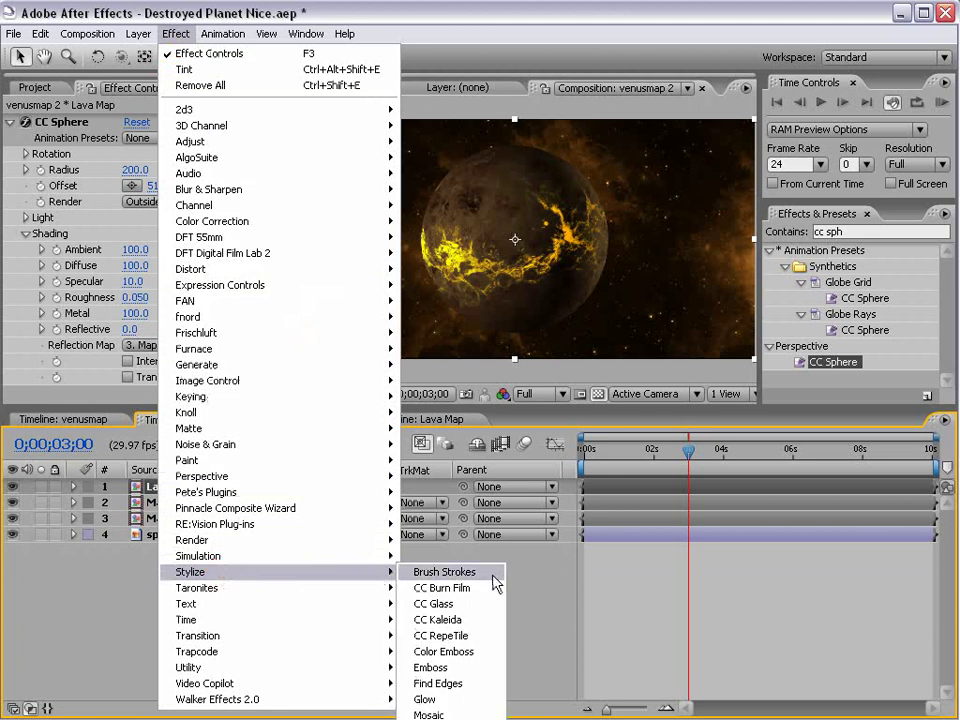
left_click(450, 698)
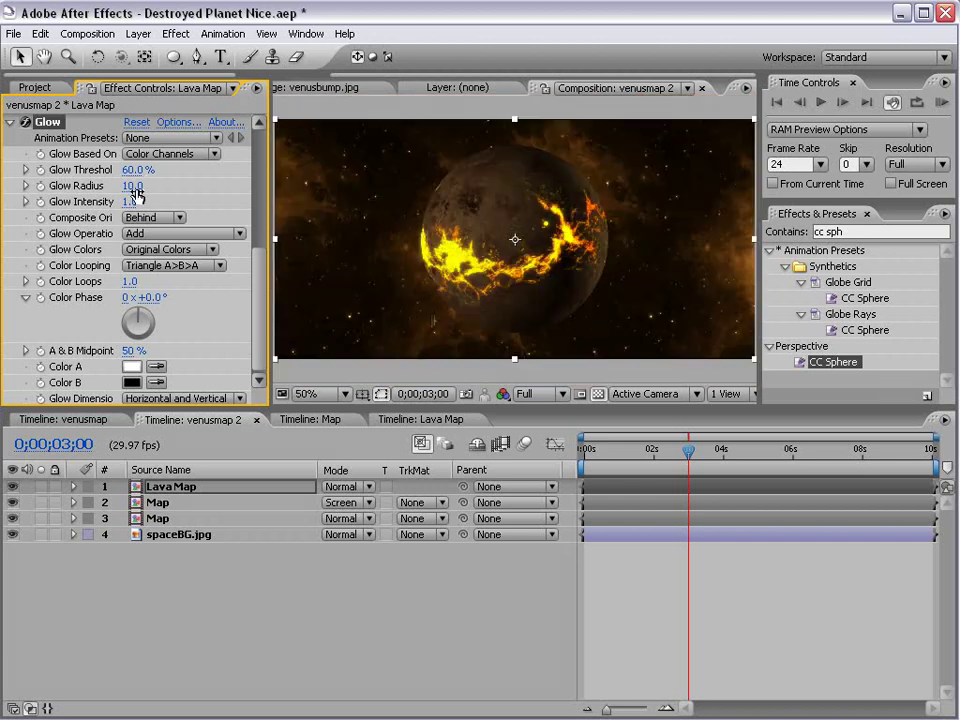
mouse_move(131, 190)
left_mouse_down()
mouse_move(230, 185)
mouse_move(166, 177)
mouse_move(121, 202)
left_mouse_up()
left_click(673, 601)
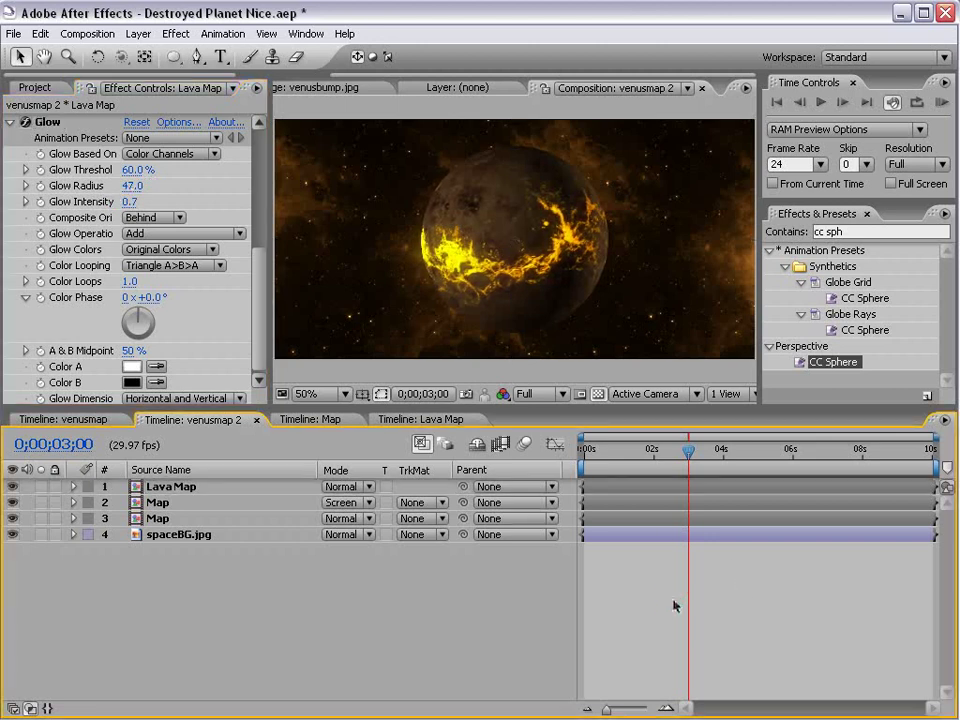
- Apply Curves to layer 3 Map, shaping an S-curve with slightly lifted shadows
left_click(155, 519)
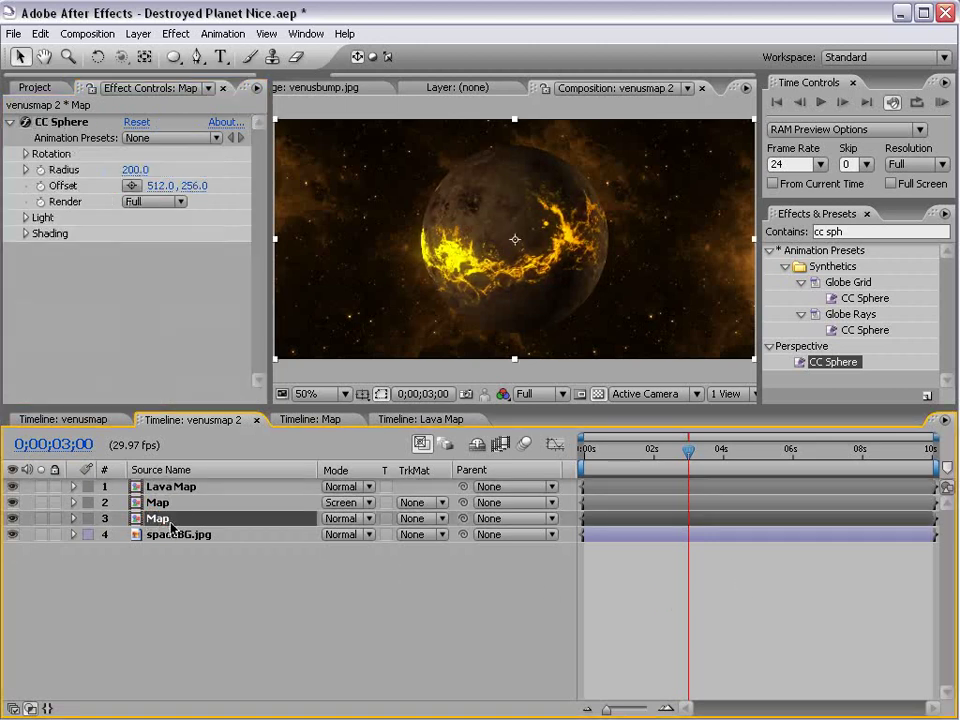
left_click(168, 38)
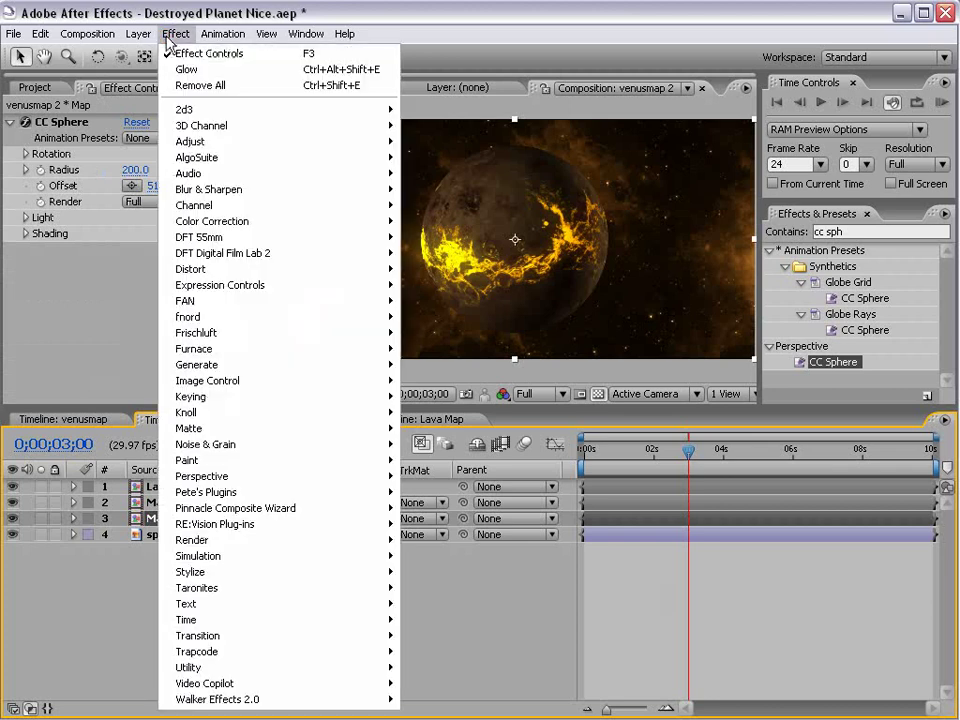
mouse_move(235, 221)
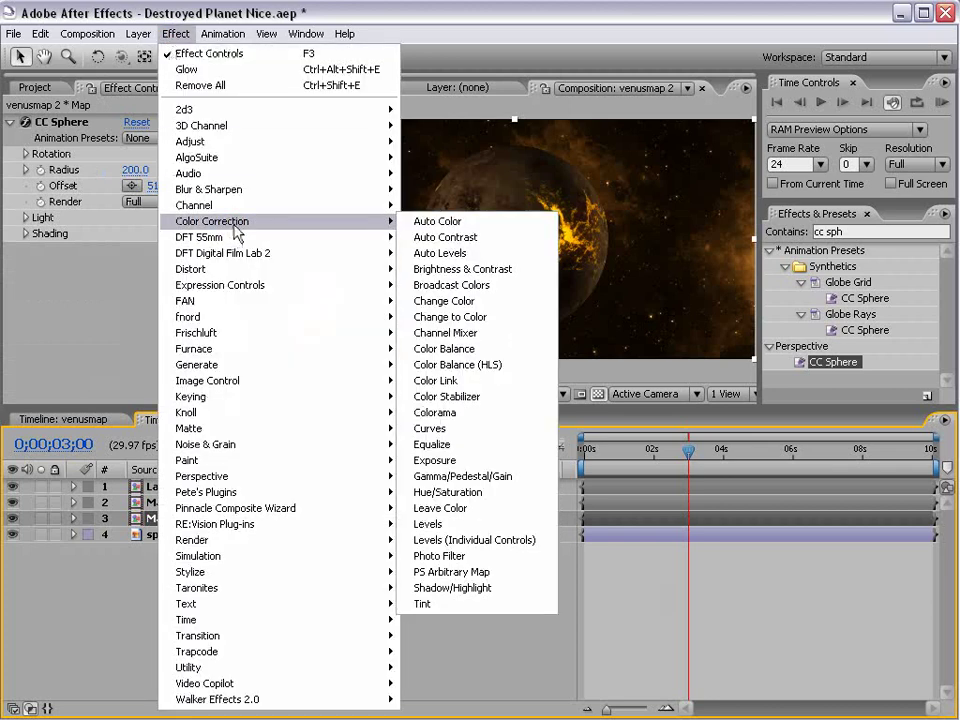
left_click(440, 430)
left_click_drag(130, 298, 168, 261)
key("ctrl+z")
left_click_drag(110, 320, 88, 354)
left_click_drag(175, 263, 143, 241)
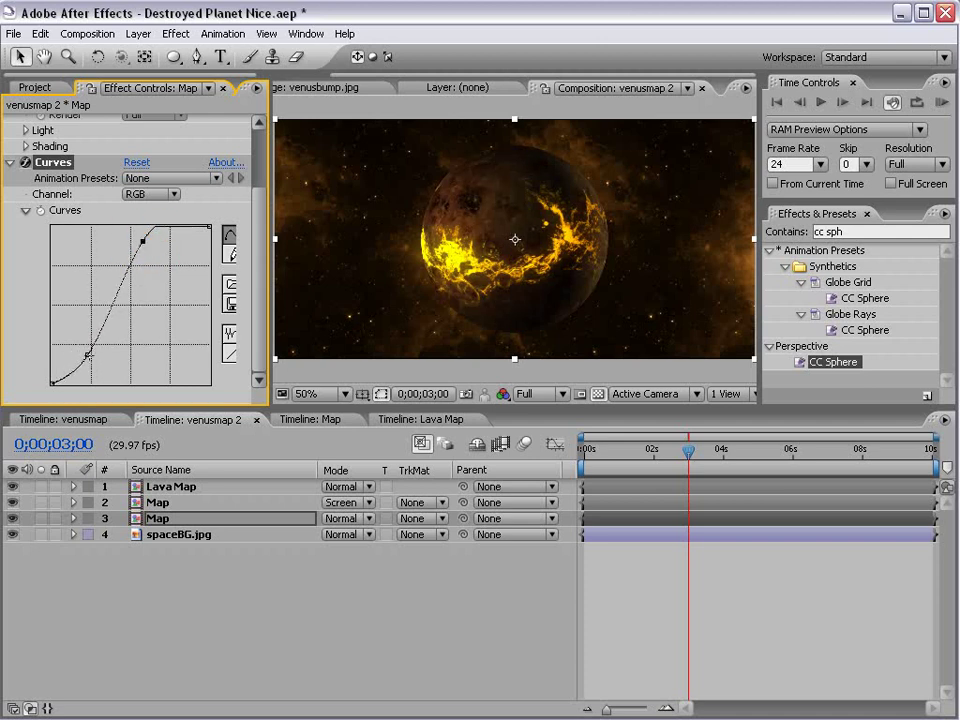
mouse_move(88, 355)
left_mouse_down()
mouse_move(83, 349)
mouse_move(69, 379)
mouse_move(89, 352)
left_mouse_up()
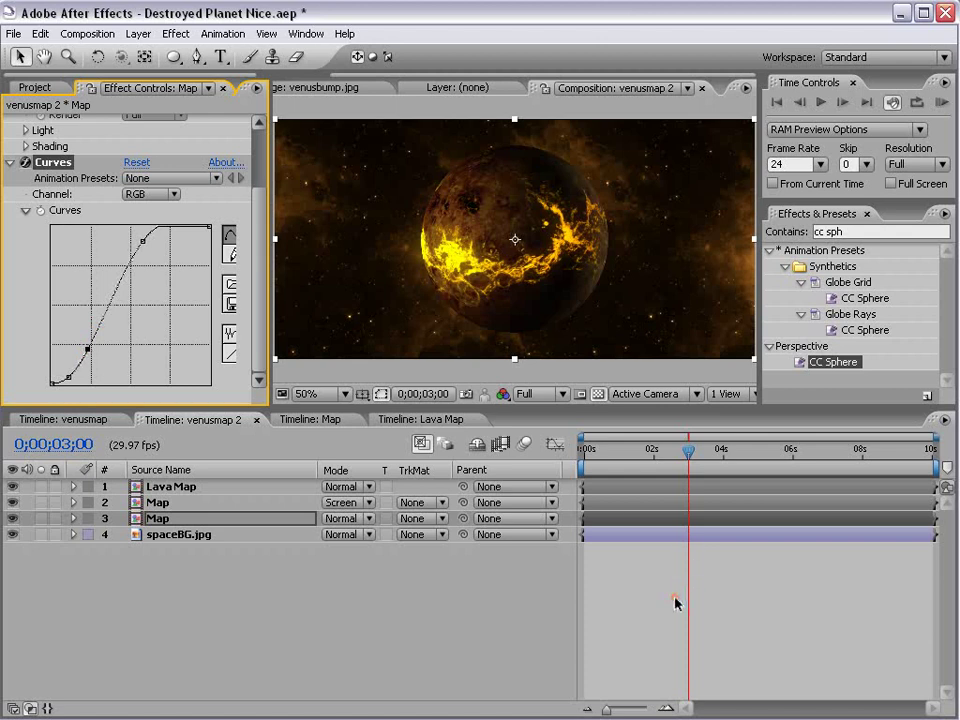
key("grave")
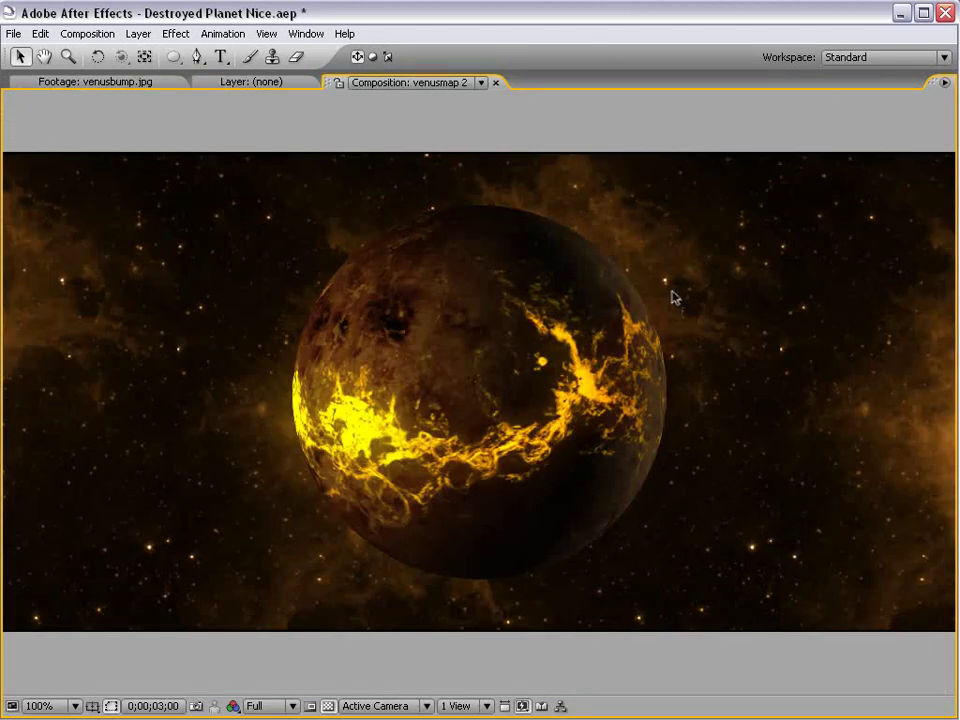
- In the Lava Map comp, change venusbump.jpg's Tint Map White To to FF9C00
key("grave")
left_click(410, 420)
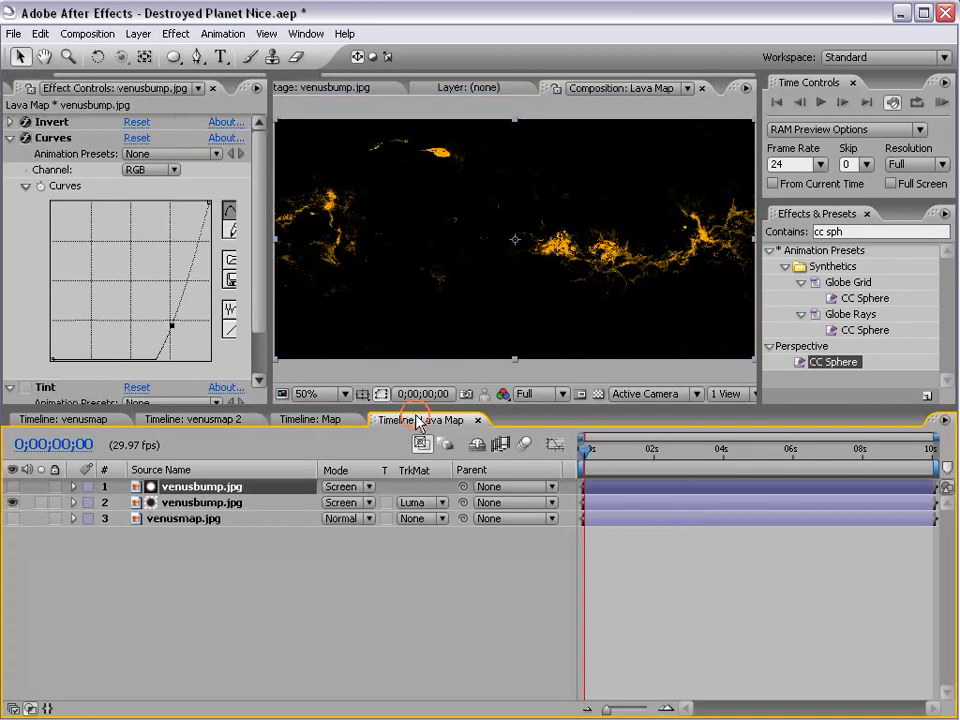
left_click(185, 503)
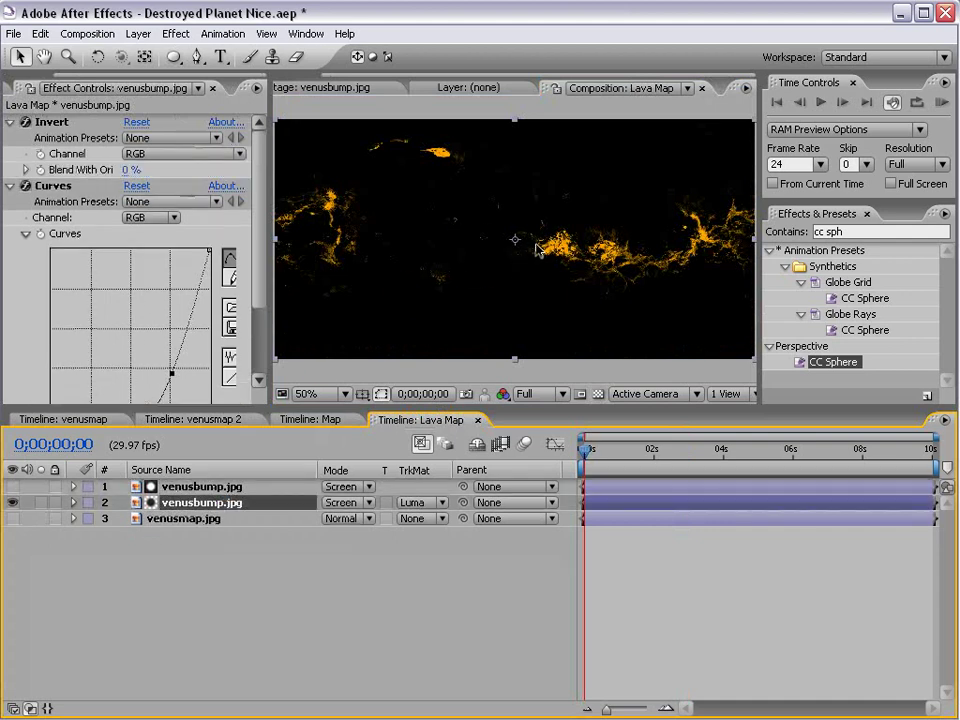
scroll(262, 320, "down", 3)
left_click(131, 379)
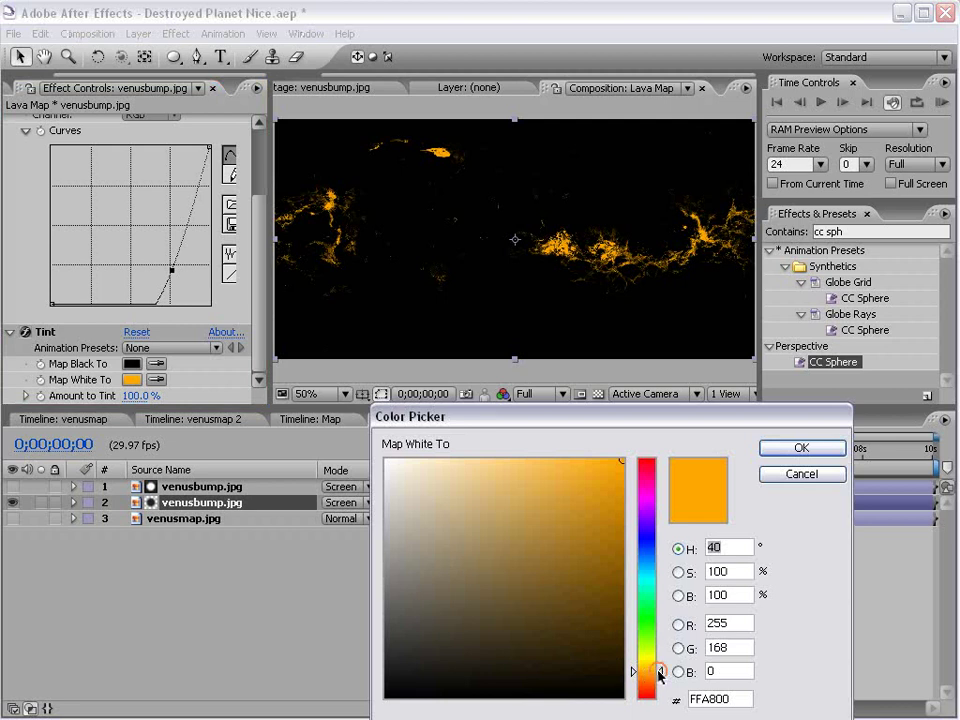
left_click_drag(660, 674, 657, 680)
left_click(826, 451)
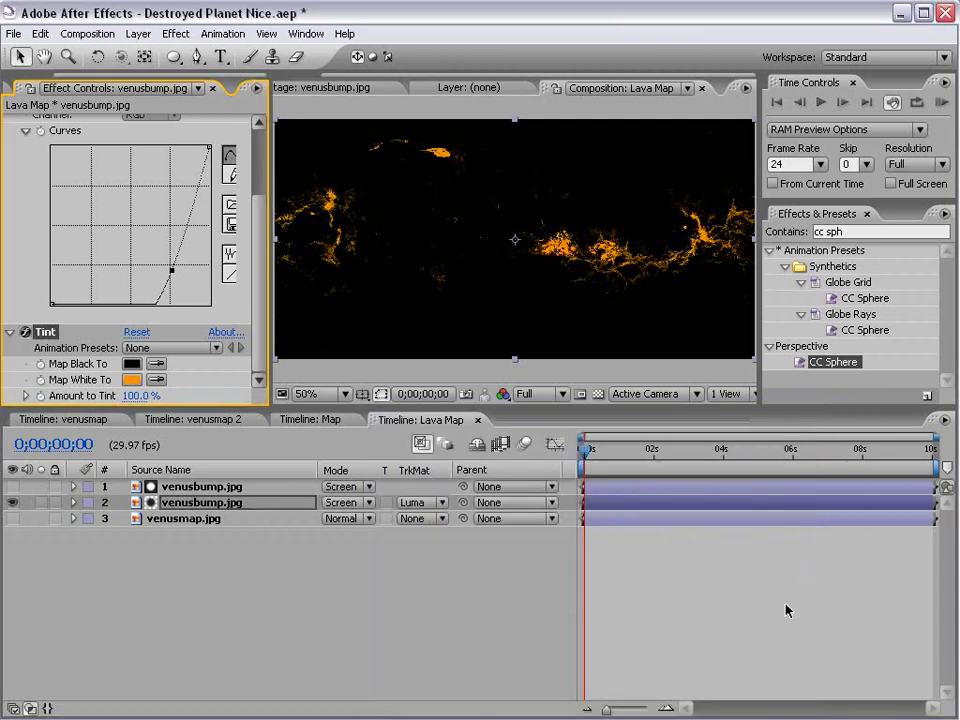
- Return to venusmap 2 and inspect the deeper orange lava at full size
left_click(180, 421)
key("grave")
key("period")
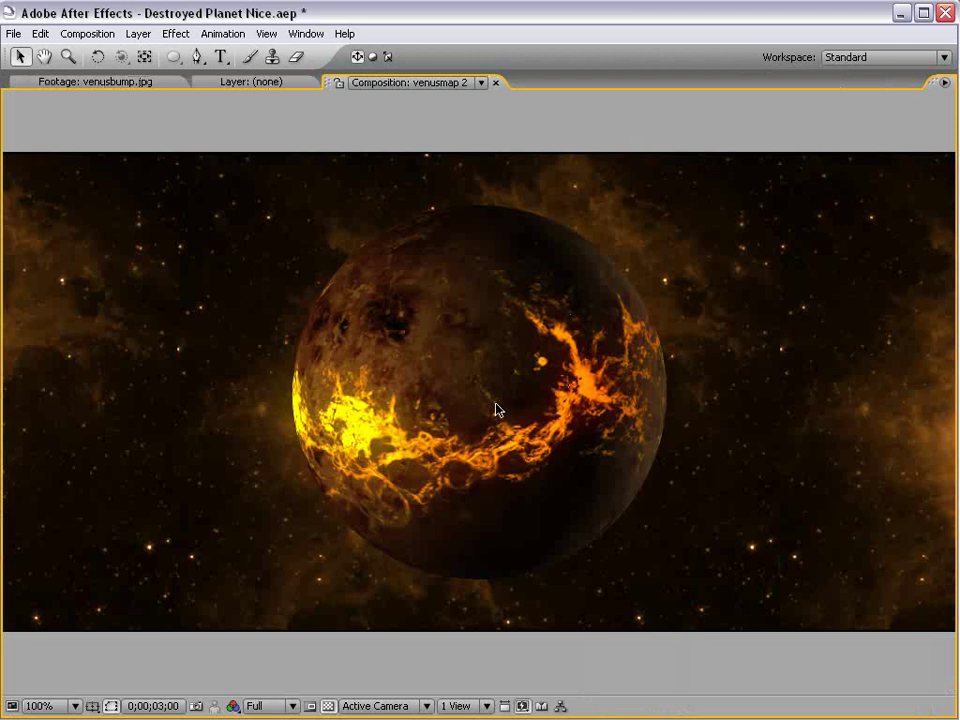
key("grave")
key("comma")
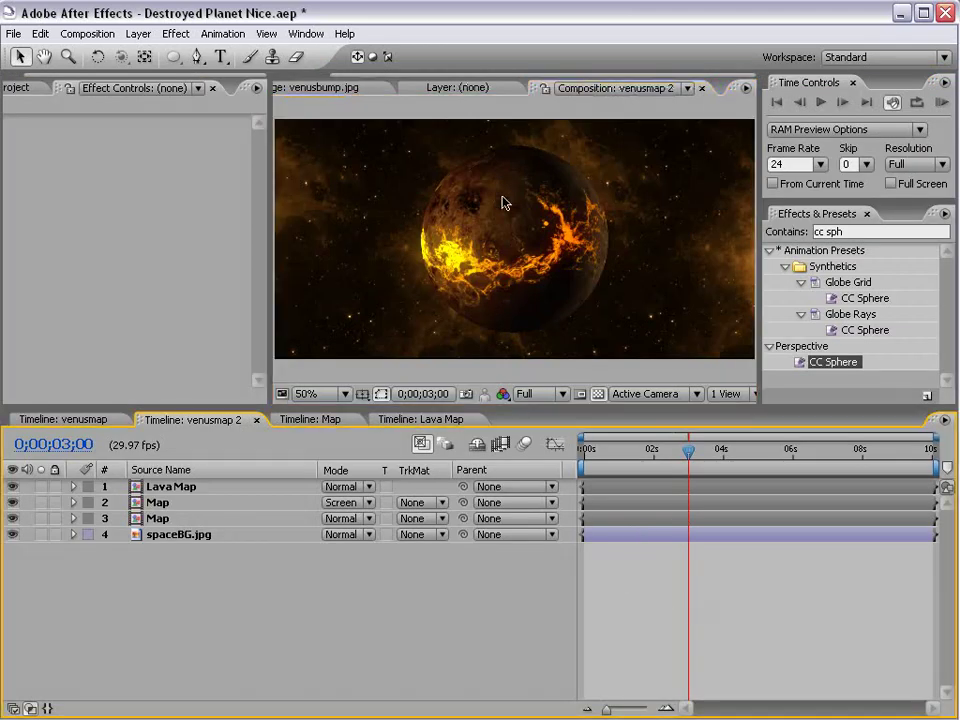
- Add a Glow to the Map layer based on Alpha Channel with Composite Original On Top
left_click(162, 520)
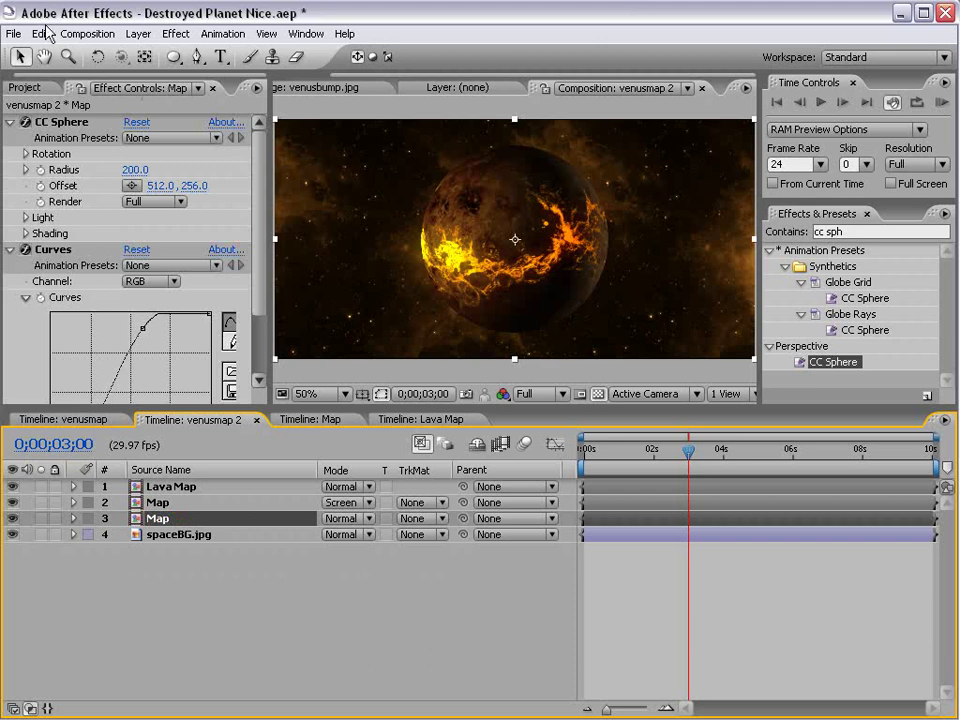
left_click(176, 34)
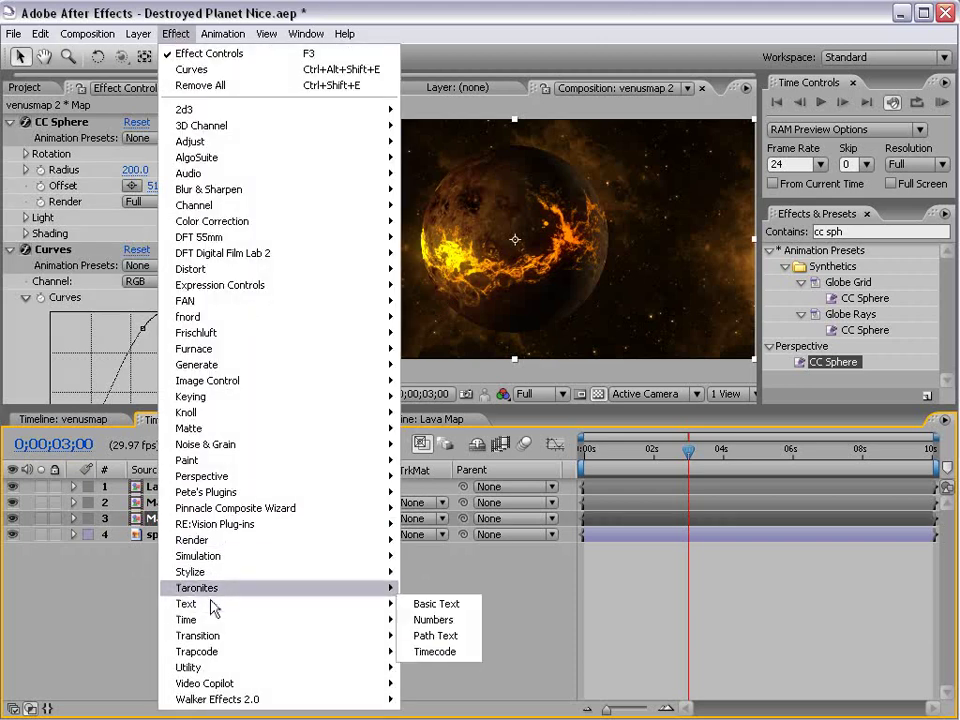
left_click(231, 570)
left_click(452, 700)
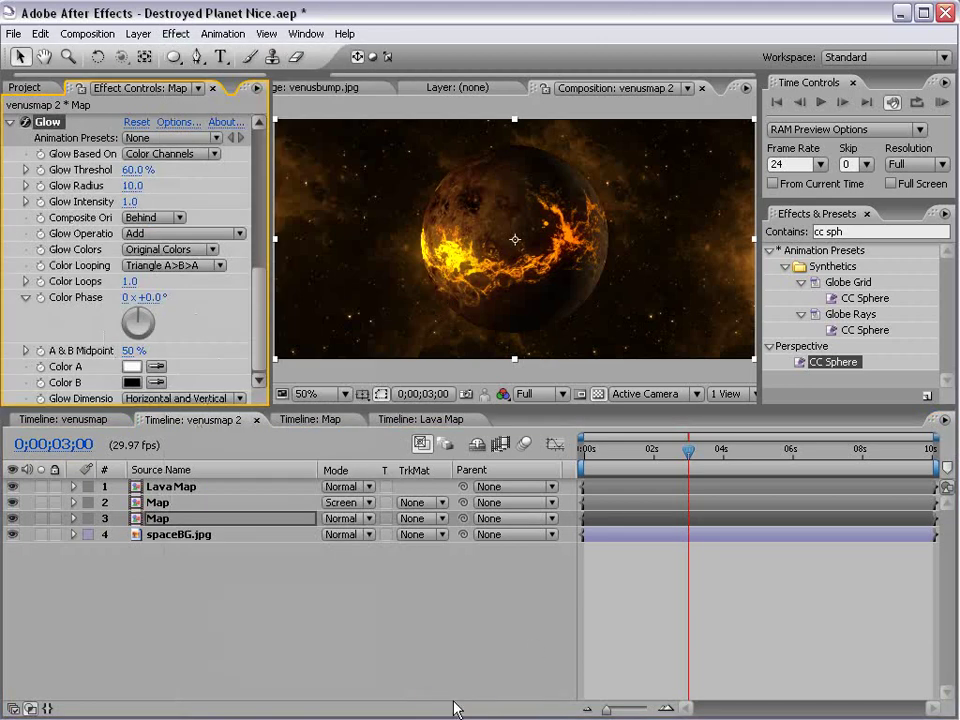
left_click(170, 155)
left_click(144, 134)
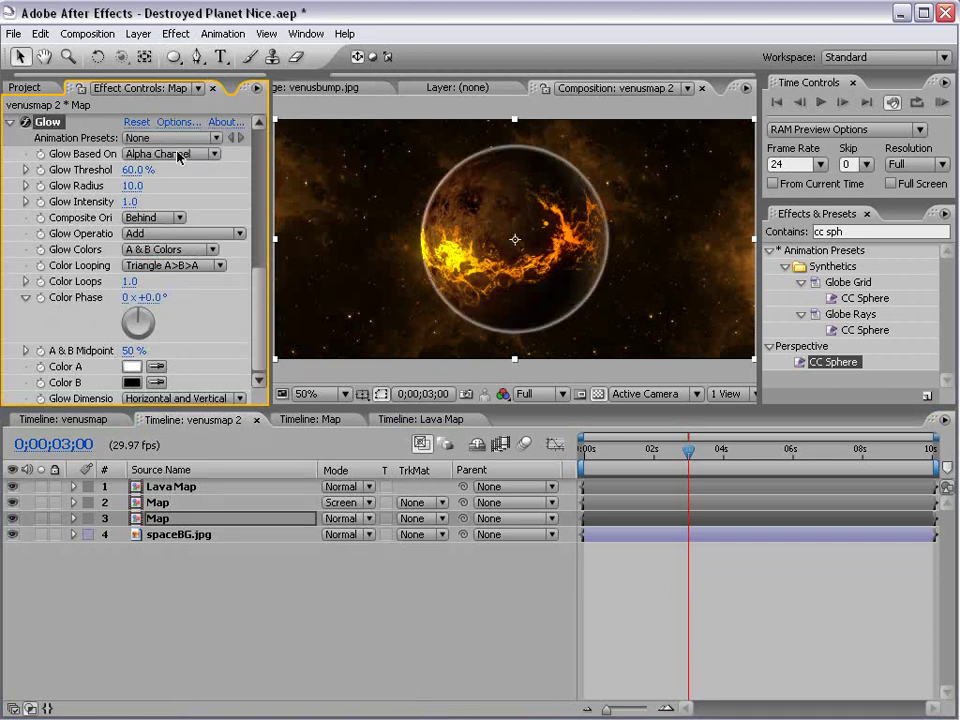
left_click(176, 217)
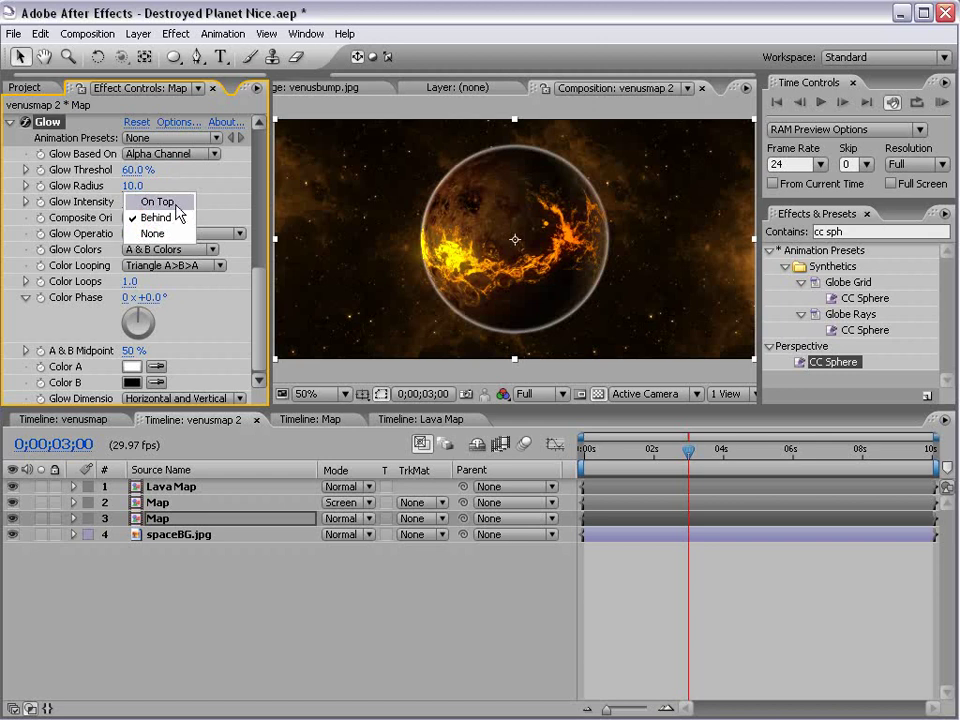
left_click(157, 201)
left_click_drag(271, 228, 345, 228)
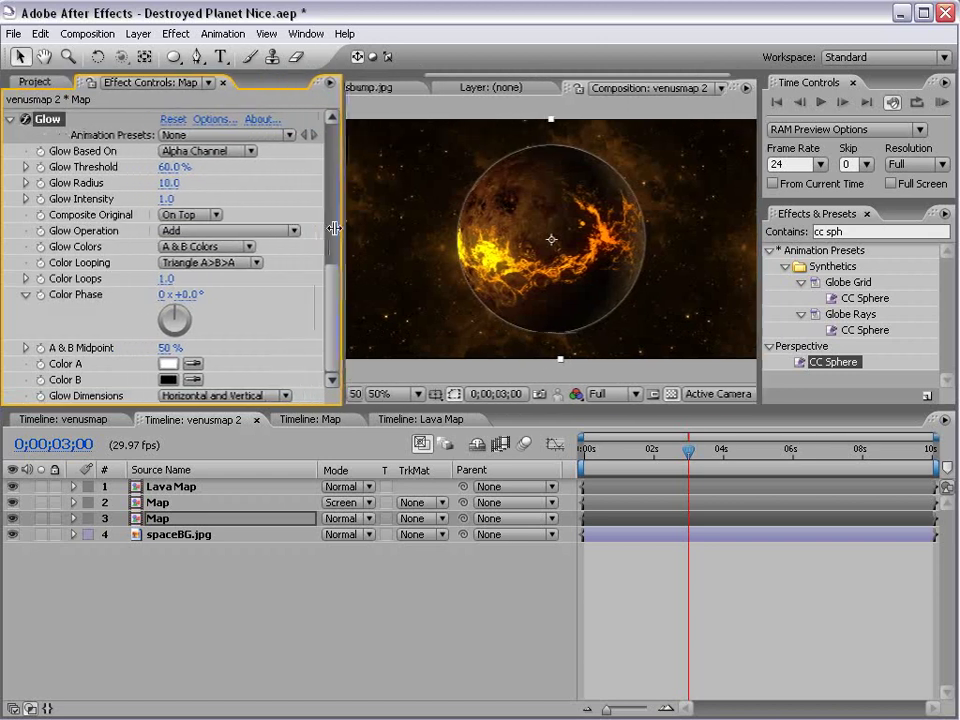
left_click(195, 153)
left_click(211, 158)
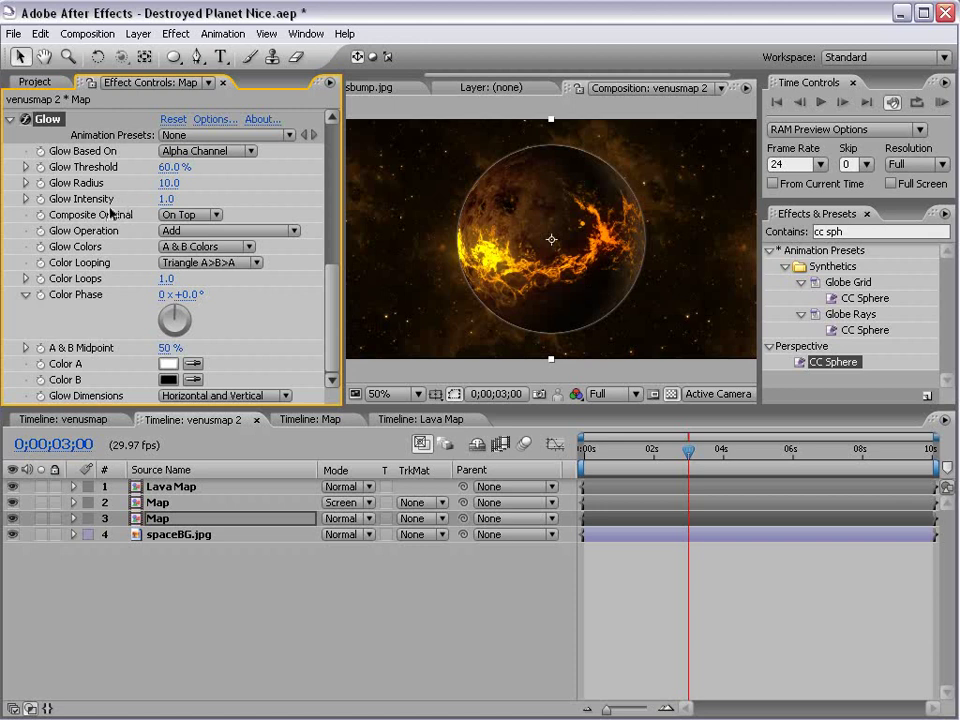
left_click(192, 220)
left_click(190, 217)
- Set the glow's Color A to orange-red FF6420
left_click(167, 364)
left_click_drag(647, 697, 647, 676)
left_click_drag(546, 461, 594, 459)
left_click(648, 678)
left_click_drag(648, 680, 648, 689)
left_click(785, 447)
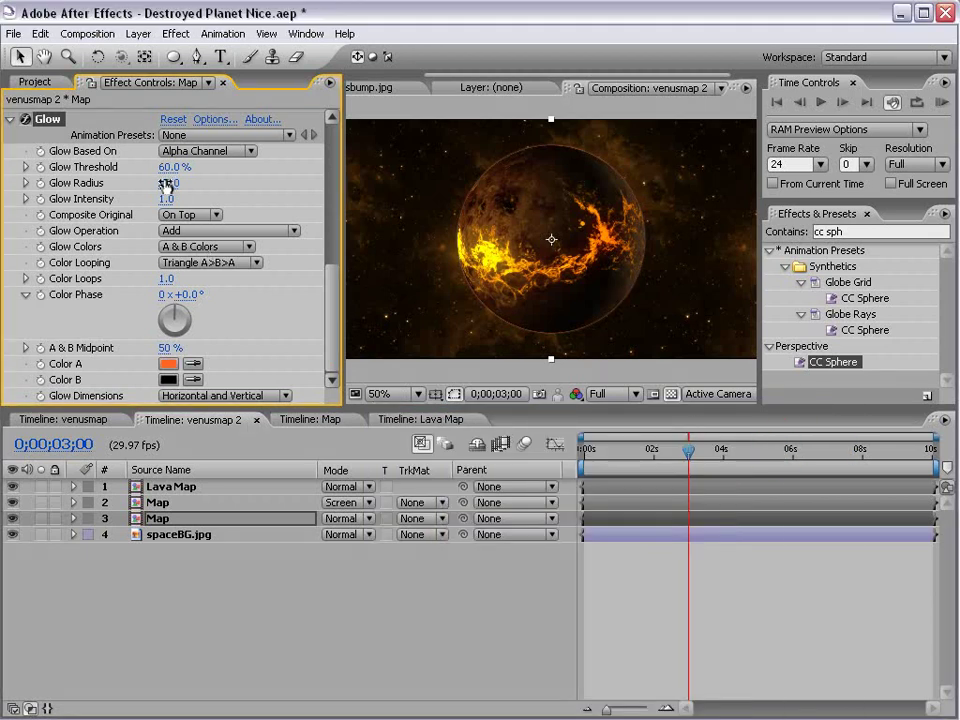
- Set Glow Radius to 48 and Glow Intensity to 0.5
left_click_drag(168, 183, 232, 162)
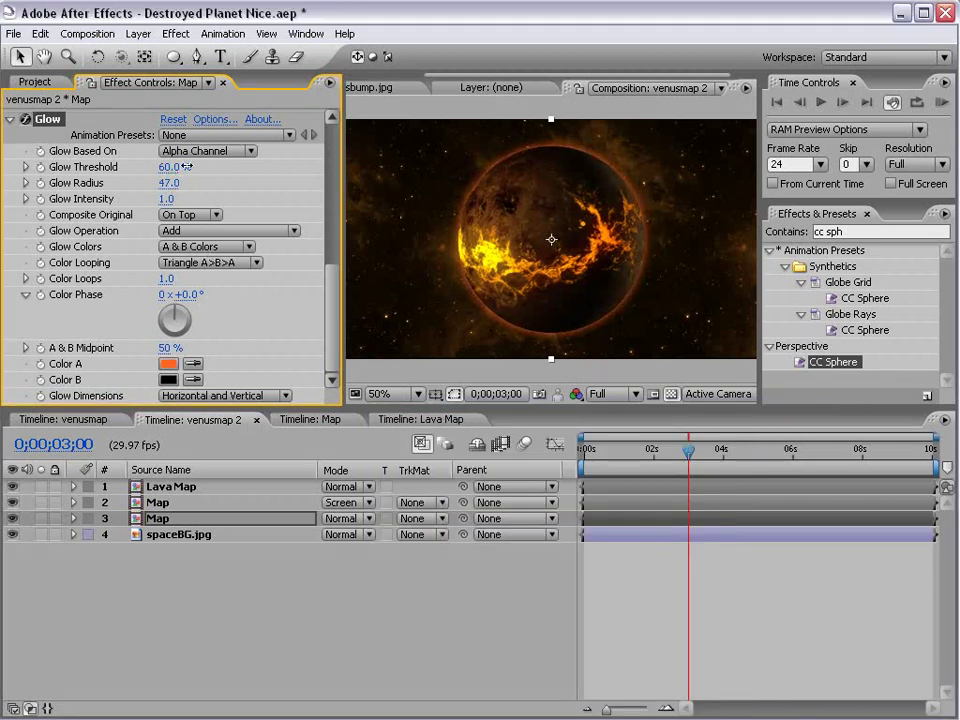
left_click_drag(168, 183, 122, 202)
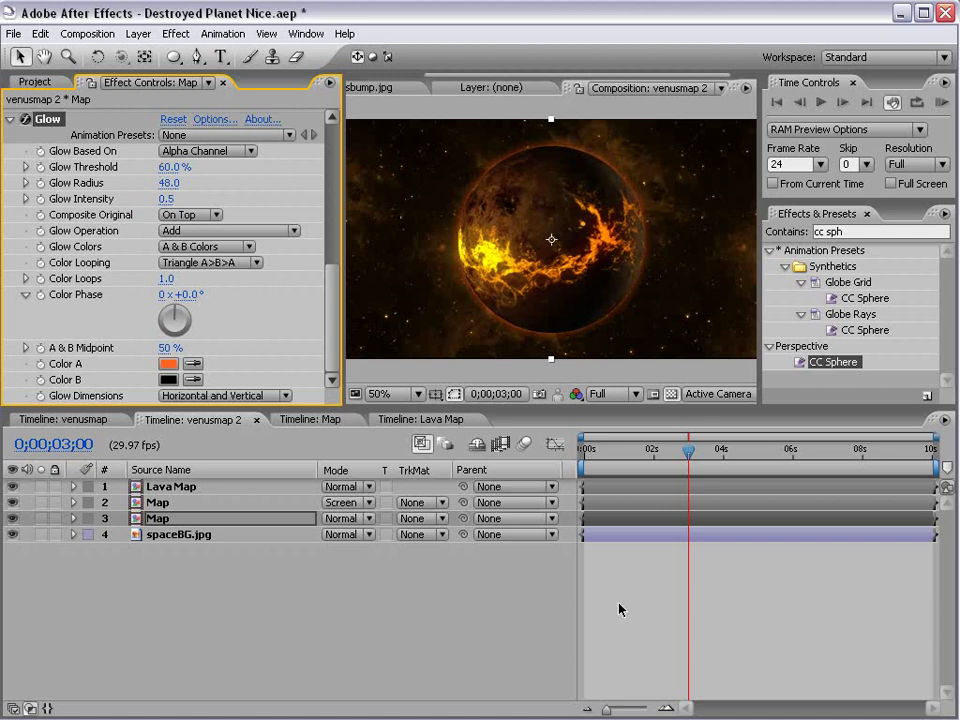
key("grave")
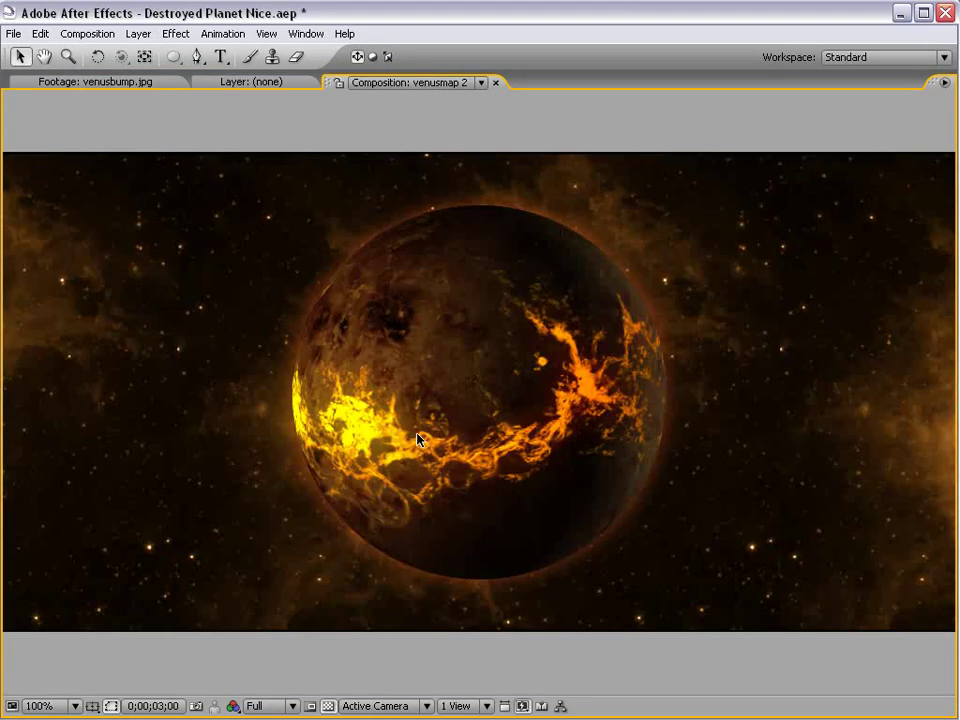
key("grave")
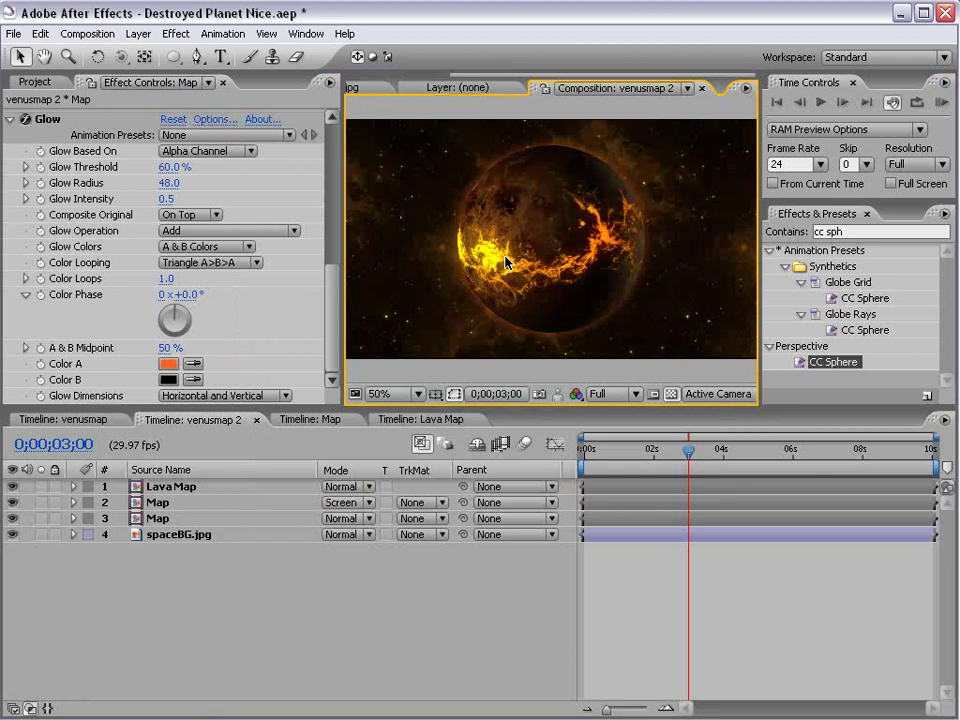
- Rename layer 2 to 'Map Highlight'
left_click(157, 503)
key("Return")
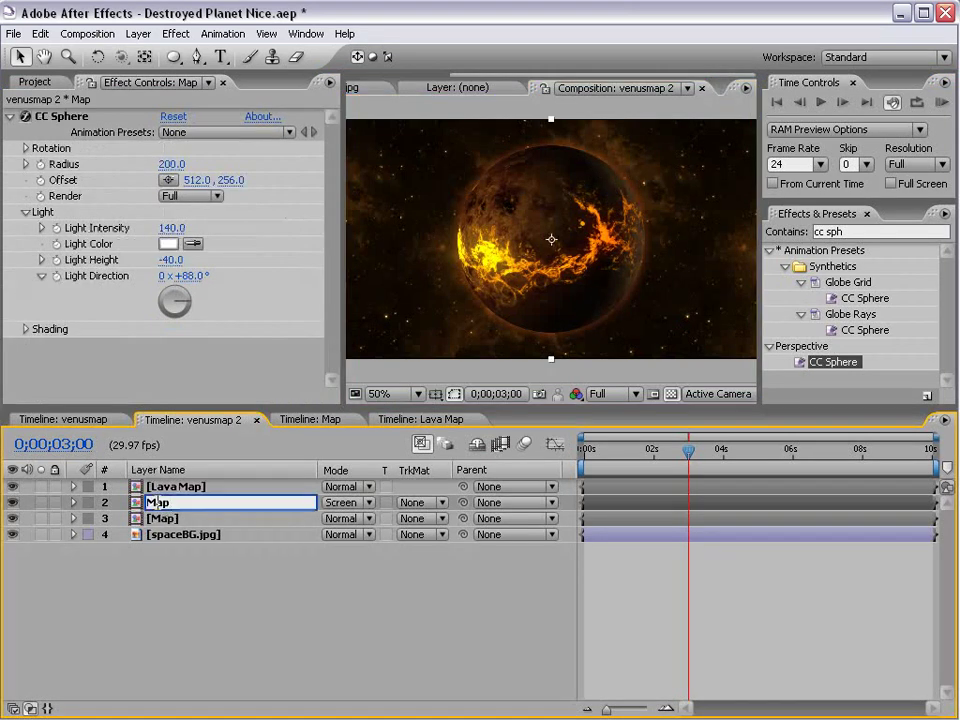
type("Highlight")
key("Return")
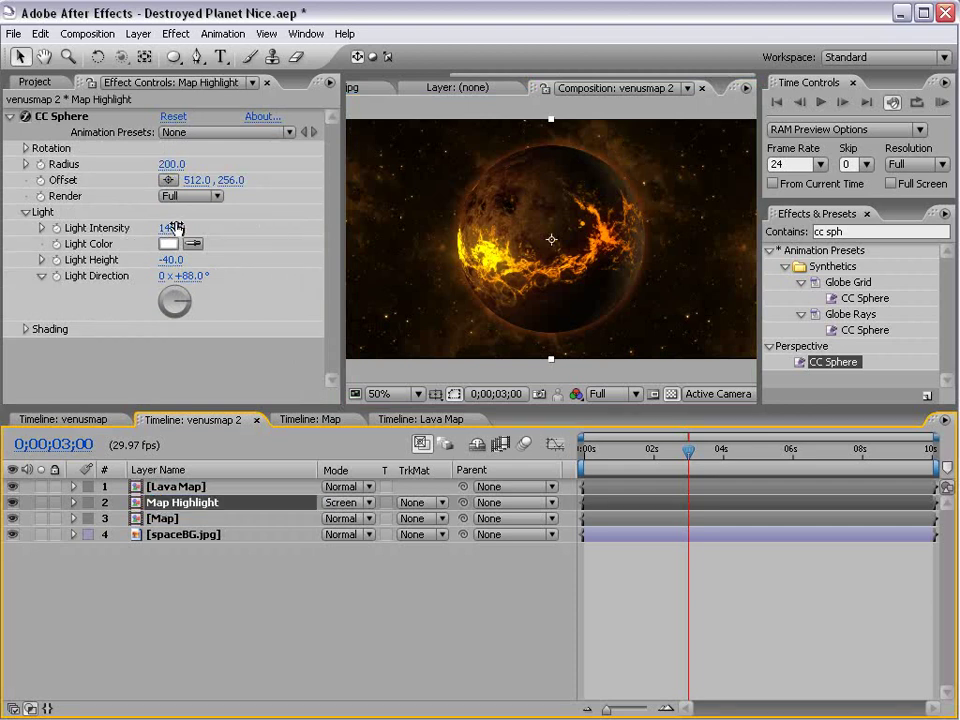
- Raise its CC Sphere Light Intensity to 245 and Specular to 100
mouse_move(173, 229)
left_mouse_down()
mouse_move(316, 204)
mouse_move(251, 212)
left_mouse_up()
left_click(25, 329)
left_click_drag(178, 301, 249, 280)
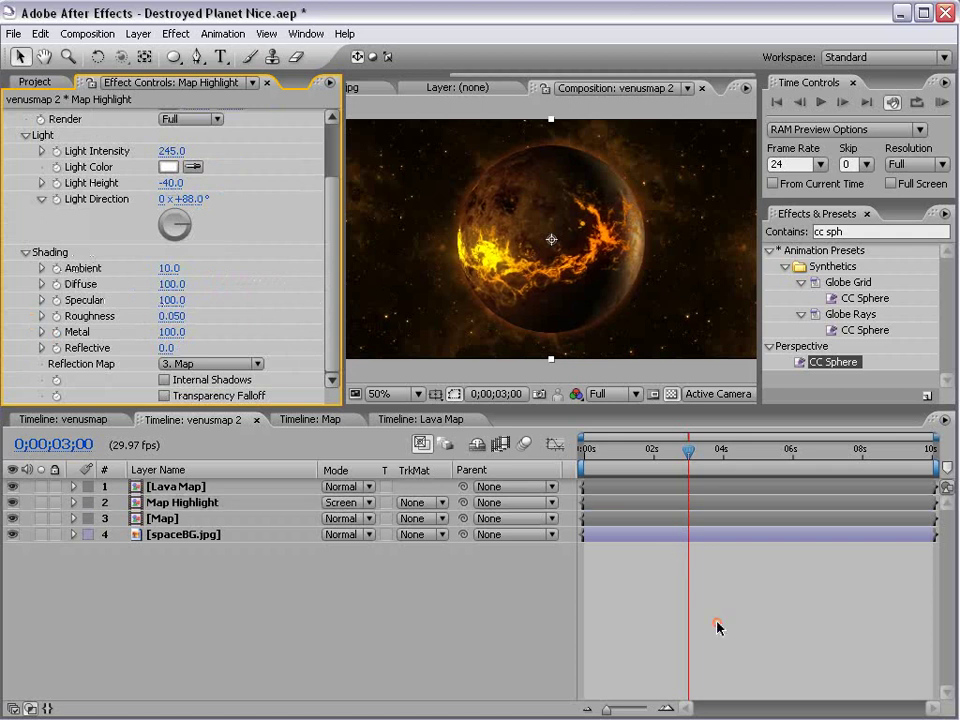
key("grave")
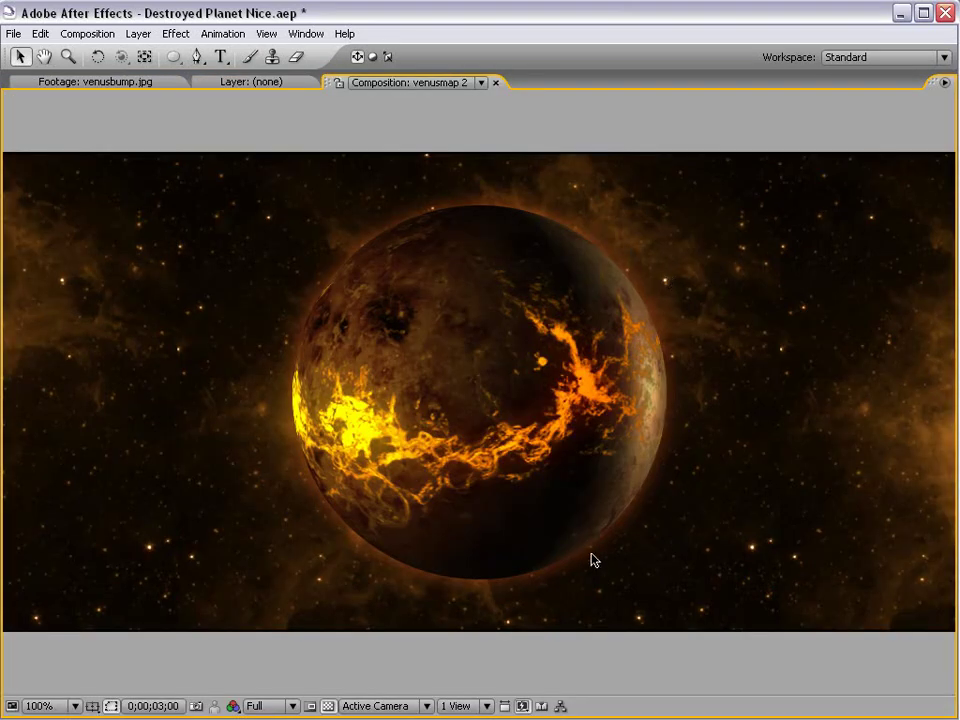
key("grave")
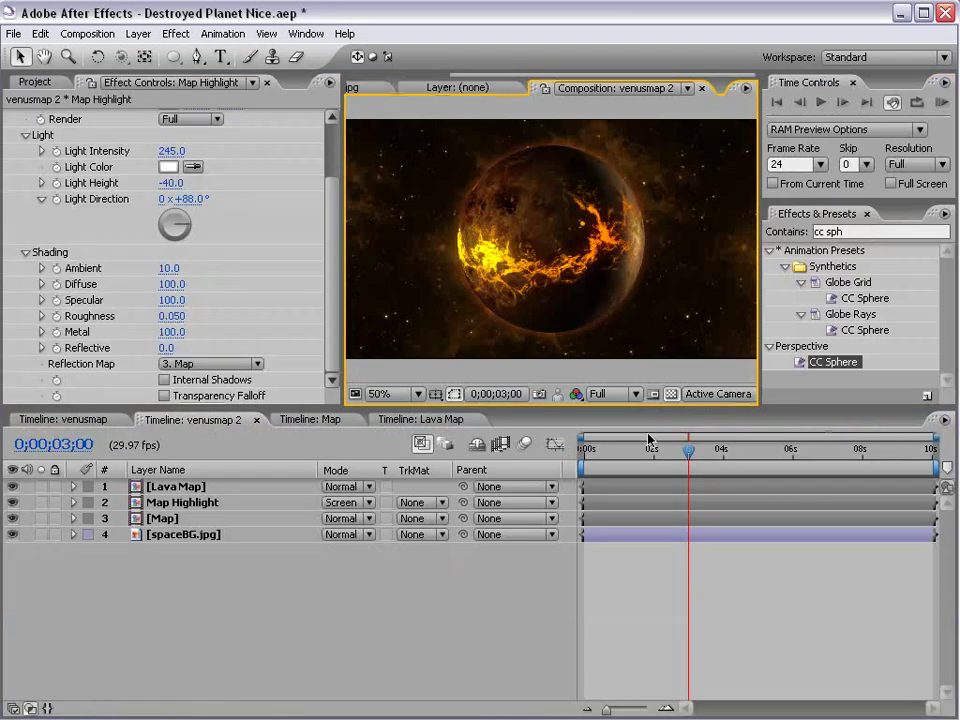
- Set a starting Rotation Y keyframe at 250° on Lava Map's CC Sphere
left_click(177, 486)
left_click(73, 487)
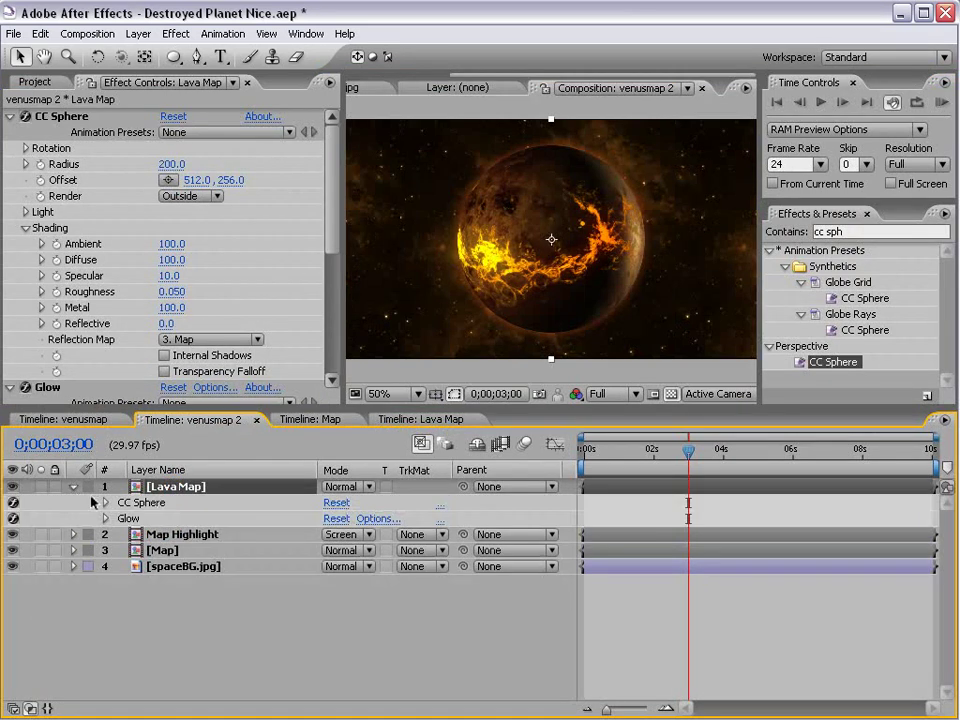
left_click(106, 503)
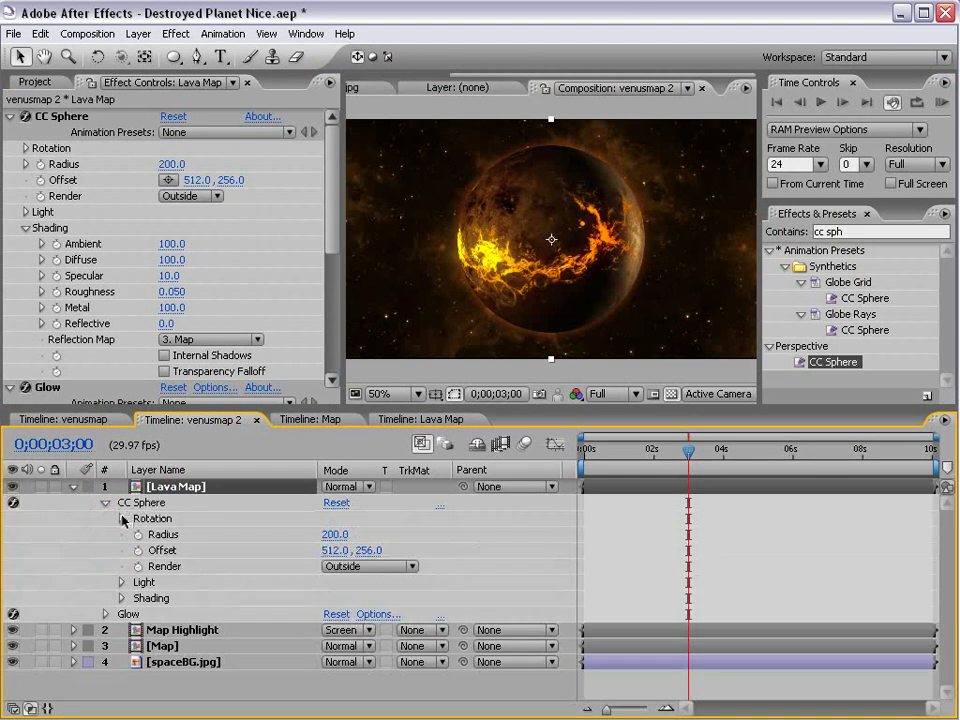
left_click(121, 519)
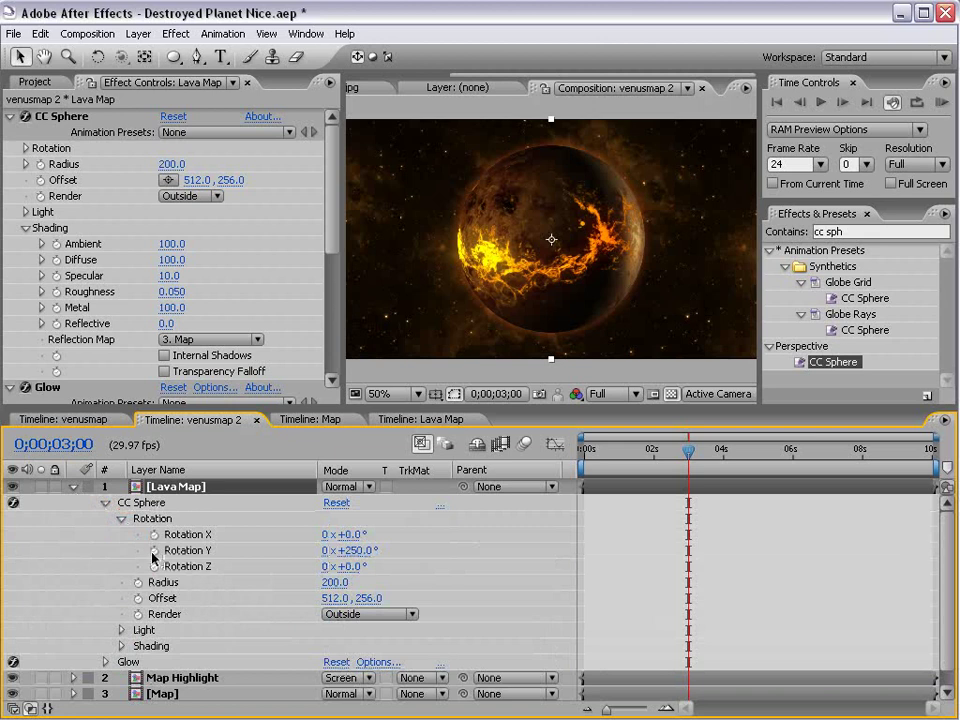
left_click(155, 550)
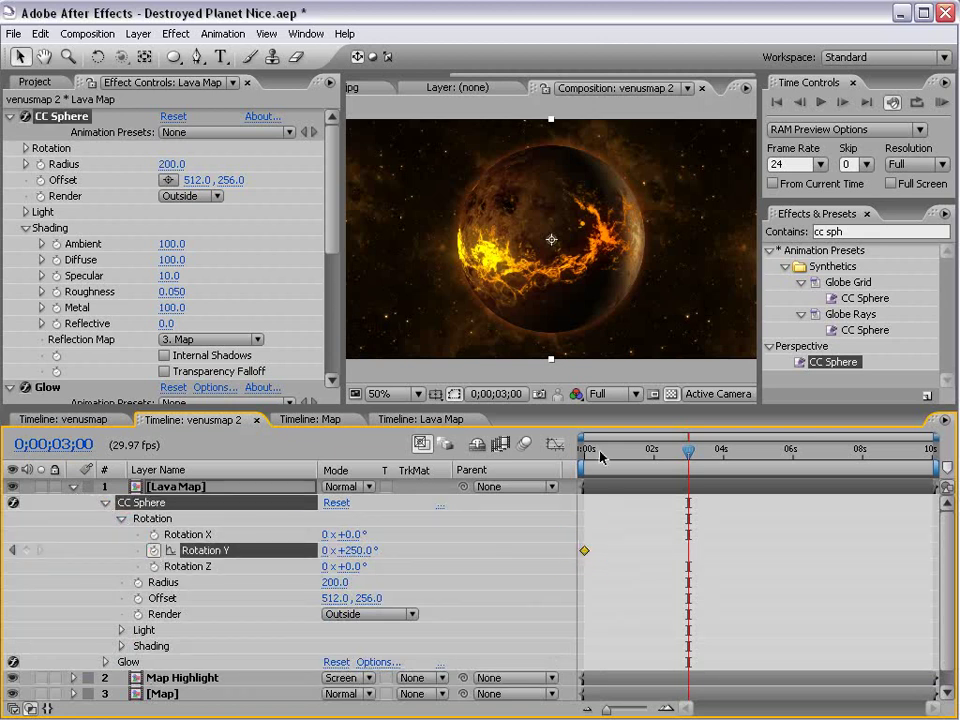
- Key Rotation Y to 318° at 0;00;03;26, then move that keyframe to about 5.6s
left_click_drag(598, 456, 718, 452)
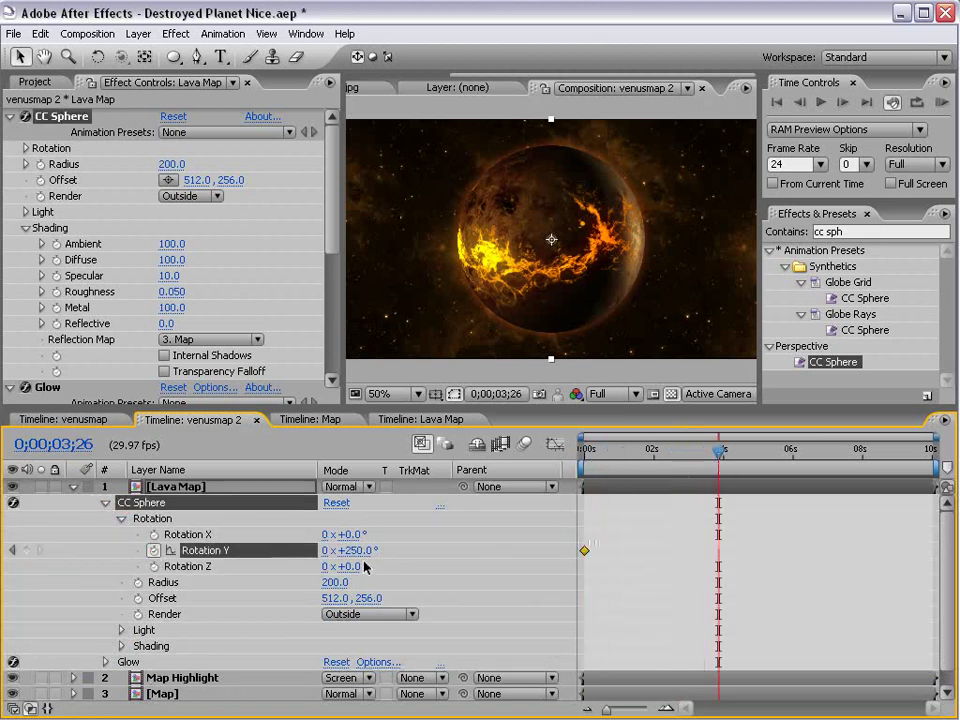
left_click_drag(362, 550, 405, 537)
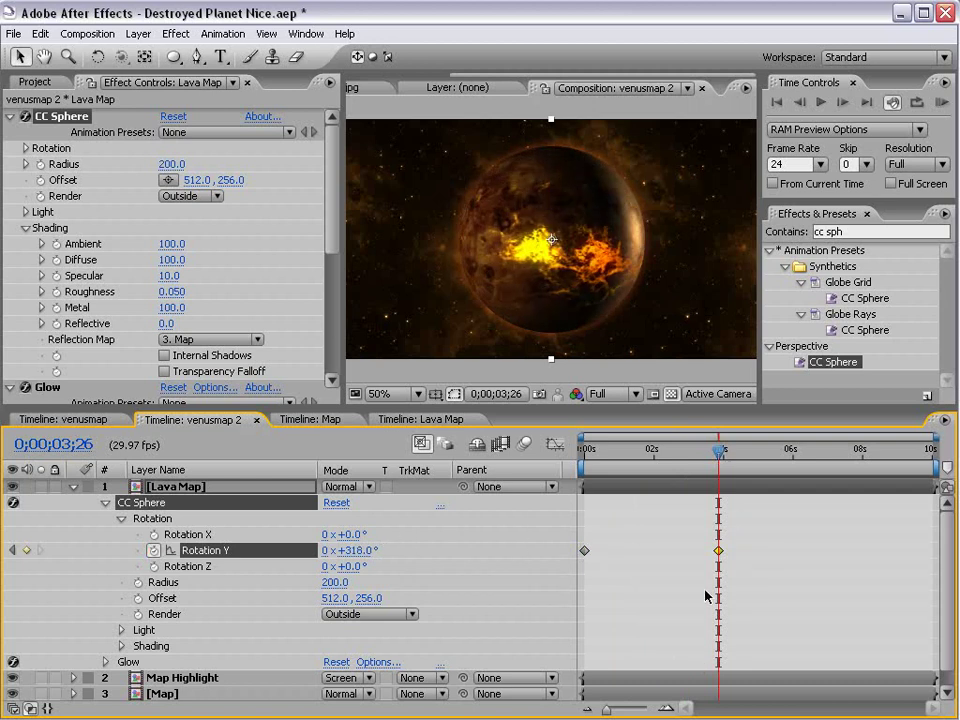
left_click_drag(588, 449, 646, 450)
left_click_drag(718, 550, 779, 550)
left_click(586, 517)
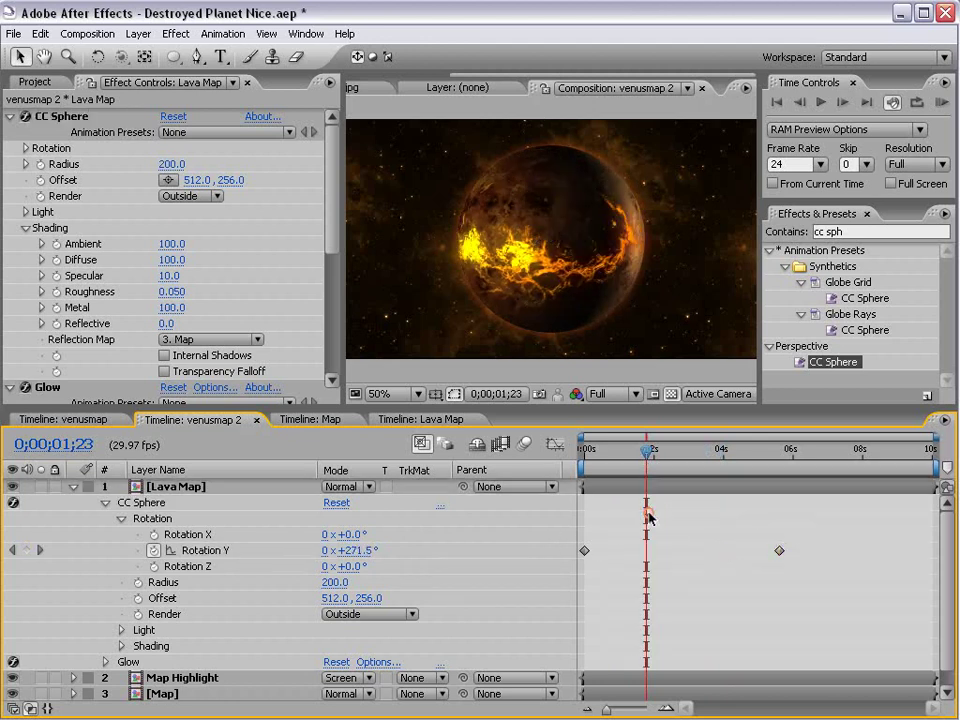
- Duplicate the Map layer and move the copy to the right of the lava planet
key("ctrl+a")
key("ctrl+grave")
left_click(195, 552)
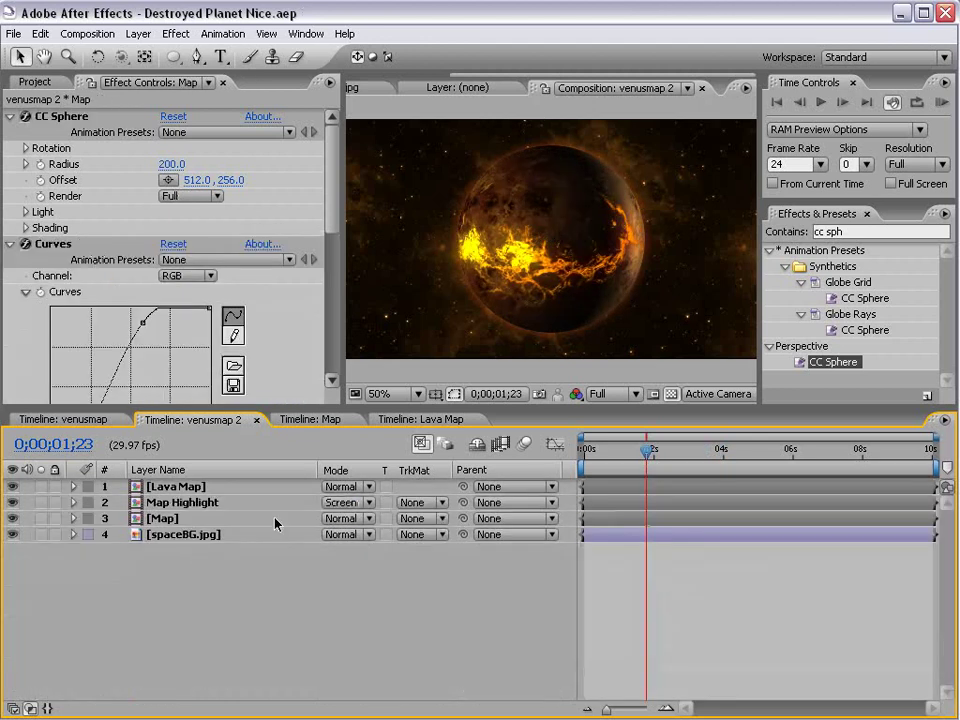
left_click(165, 518)
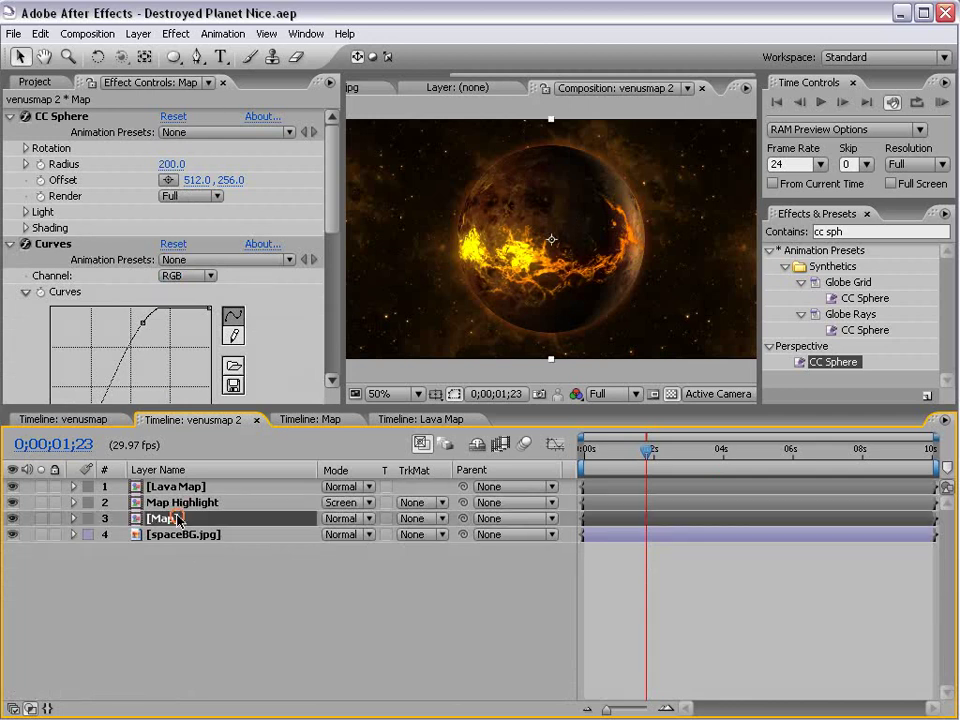
key("ctrl+d")
left_click(165, 535)
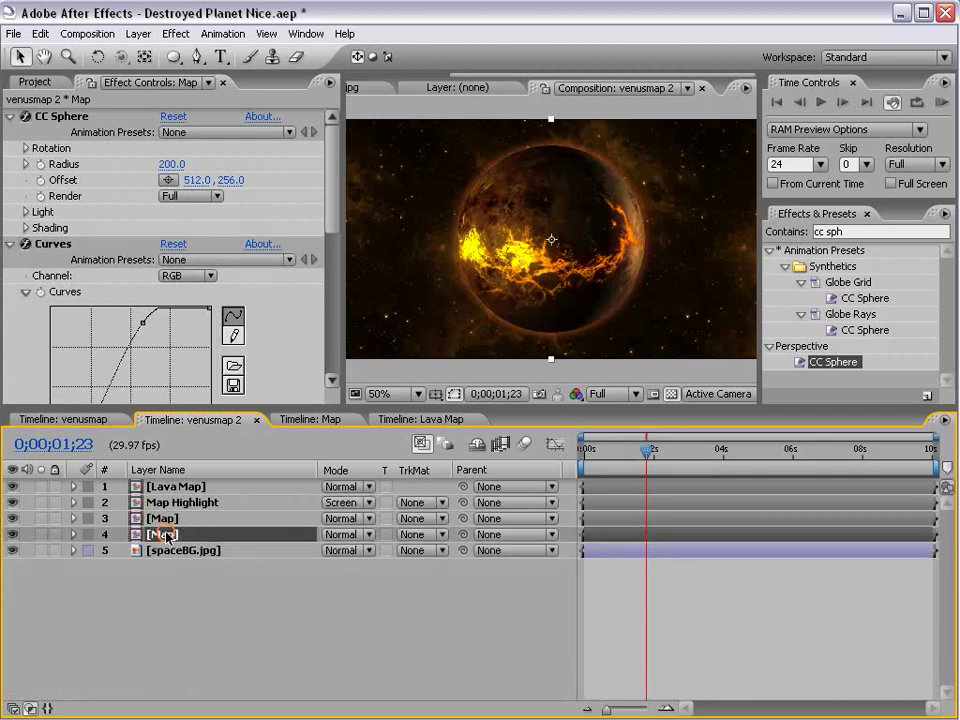
left_click_drag(516, 260, 680, 260)
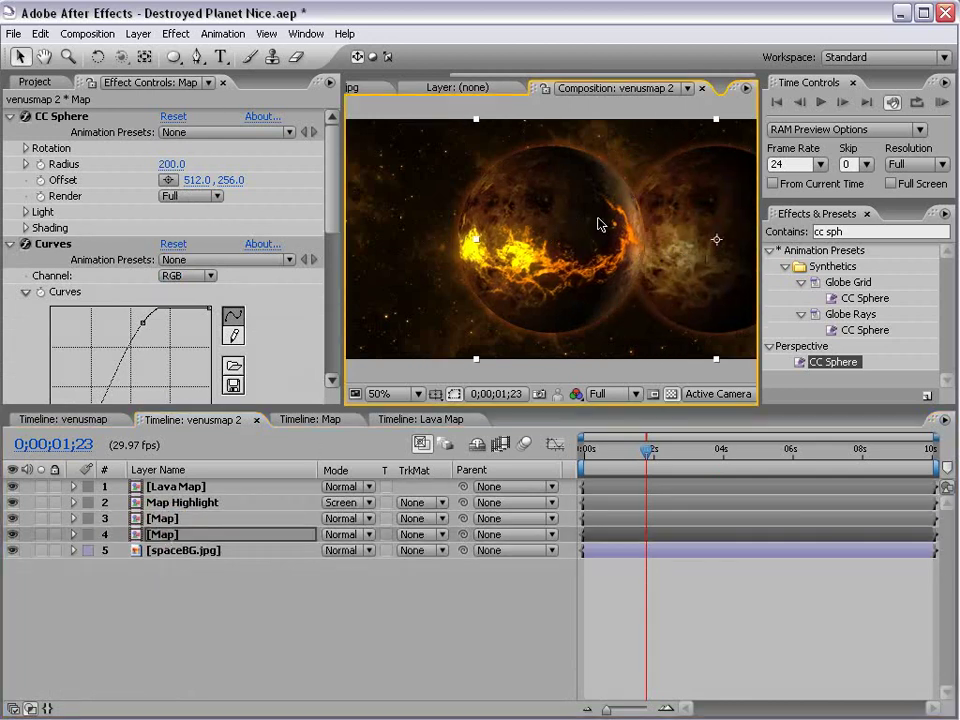
- Reset the copy's Curves and steepen the RGB curve to brighten it
left_click(173, 245)
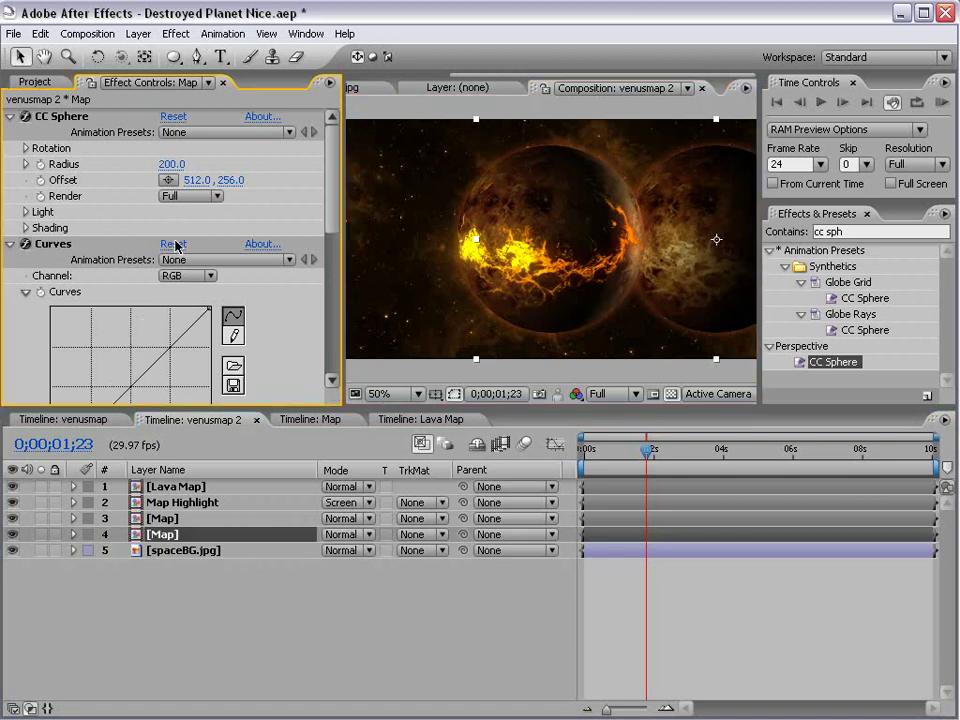
left_click_drag(335, 207, 332, 237)
left_click_drag(118, 269, 88, 219)
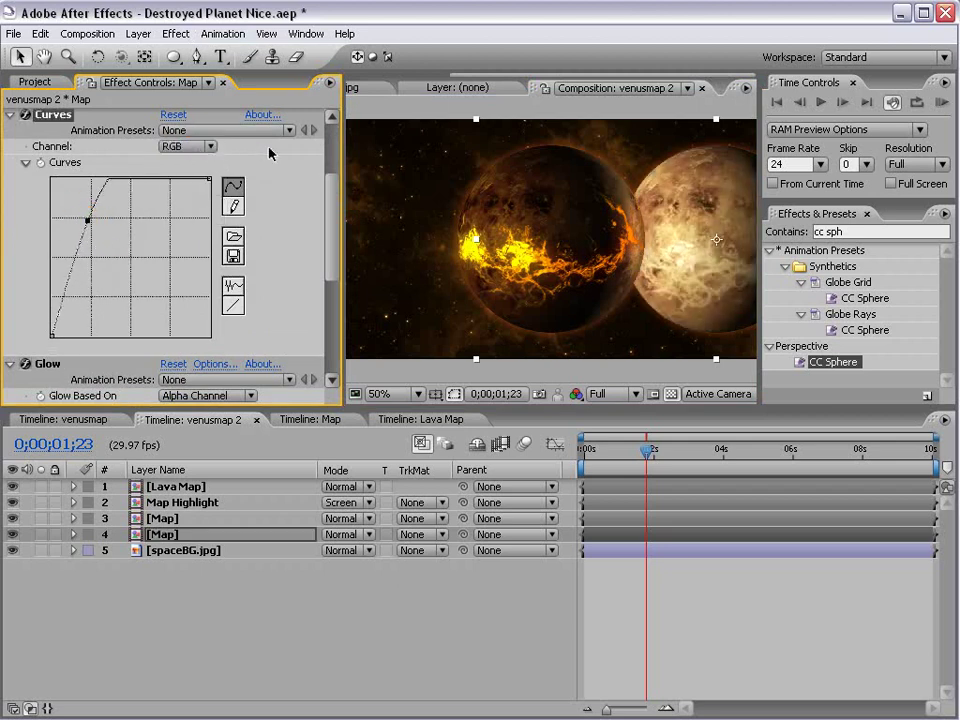
key("h")
left_click_drag(511, 232, 403, 230)
- Bend the Red channel curve to redden the copy, then select the Blue channel
left_click(190, 146)
left_click(185, 162)
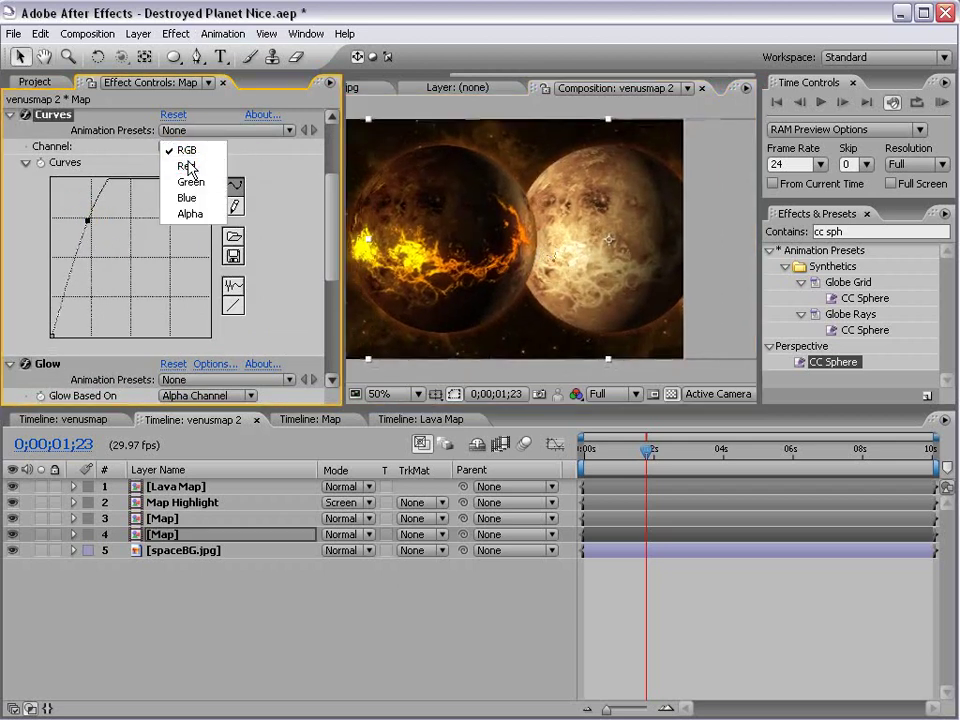
left_click_drag(140, 248, 180, 284)
left_click(176, 147)
left_click(186, 178)
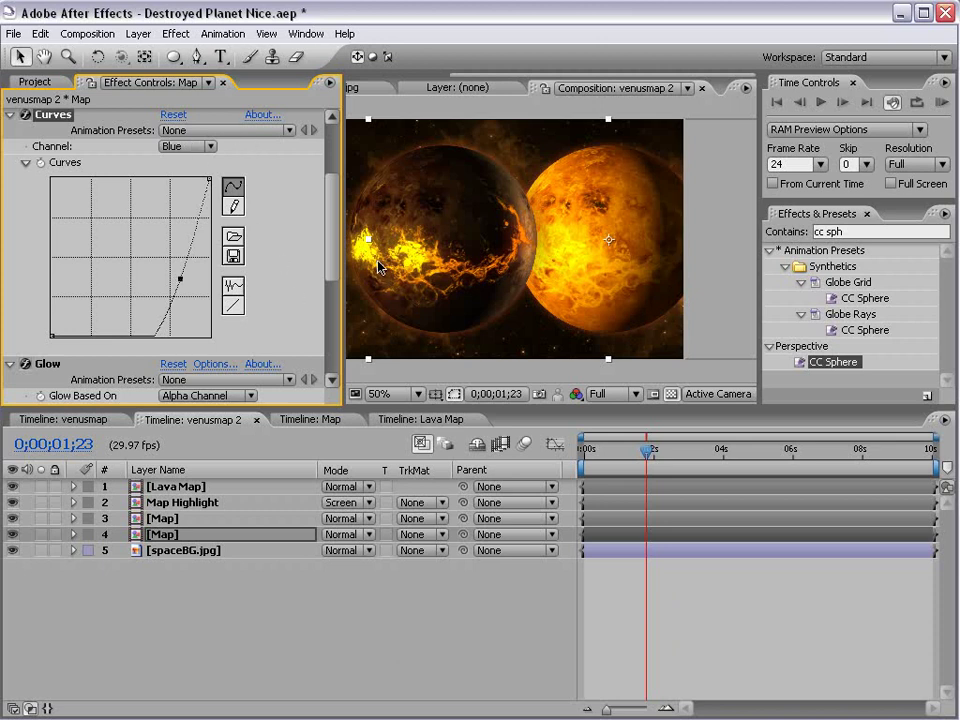
- Raise the copied planet's CC Sphere Light Height to 89
scroll(200, 220, "up", 4)
left_click(25, 212)
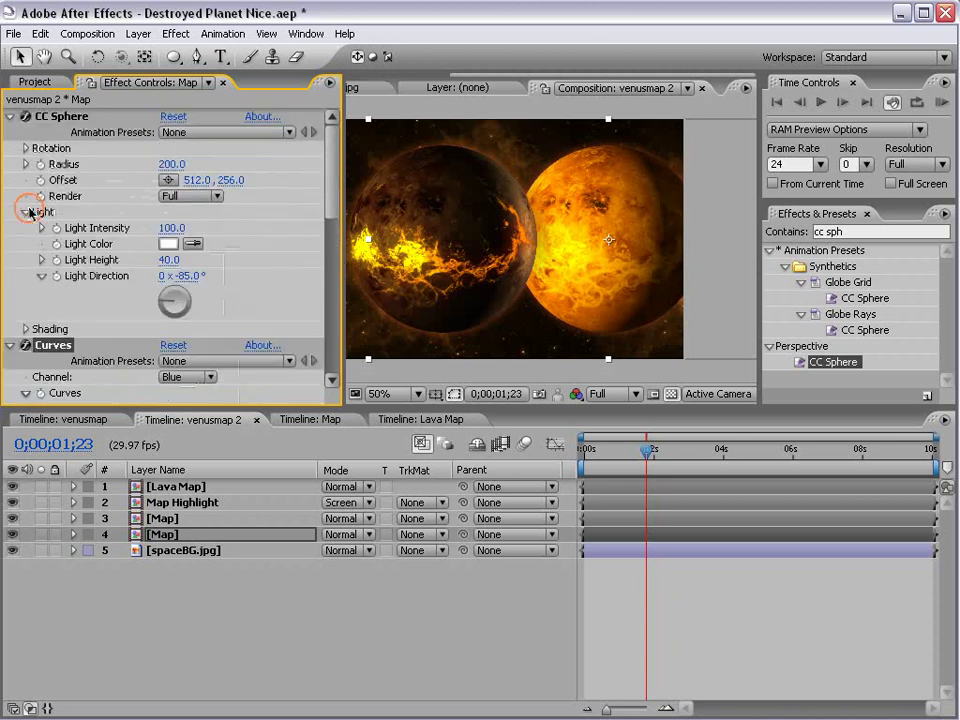
left_click_drag(168, 259, 208, 254)
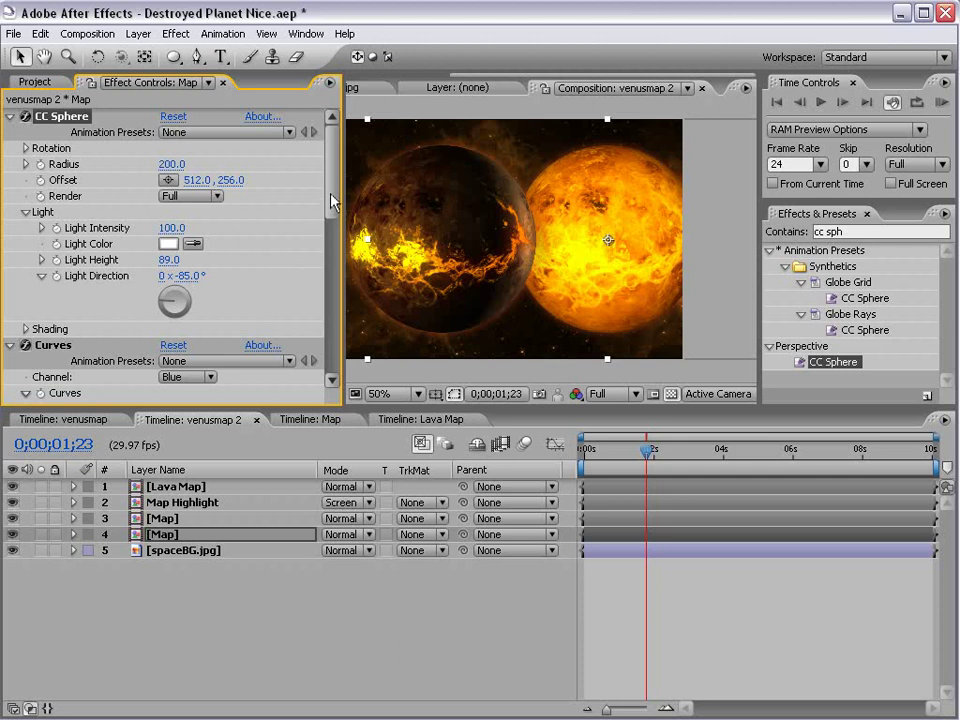
left_click(10, 116)
left_click(11, 132)
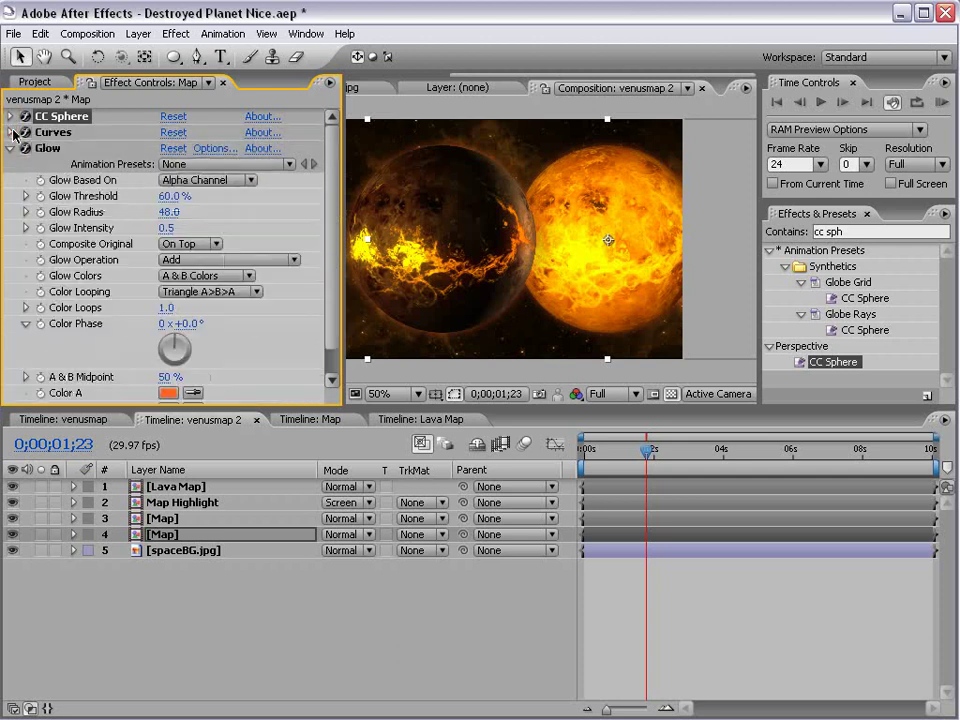
- Reset the Glow and set Radius 40, Intensity 0.3 and Threshold 78%
left_click(170, 149)
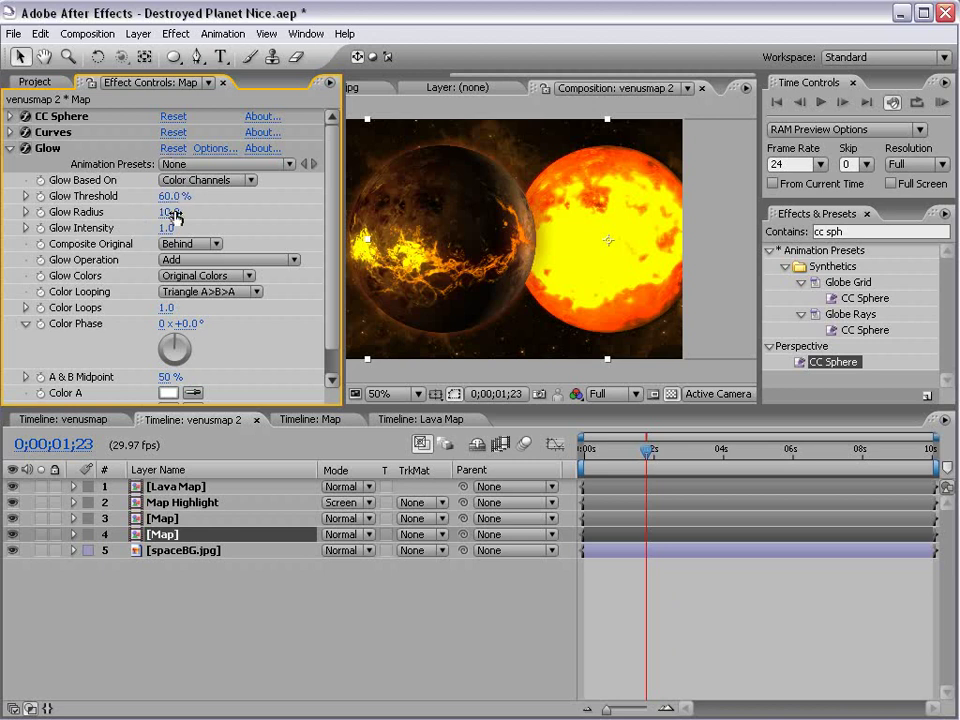
left_click_drag(168, 212, 300, 197)
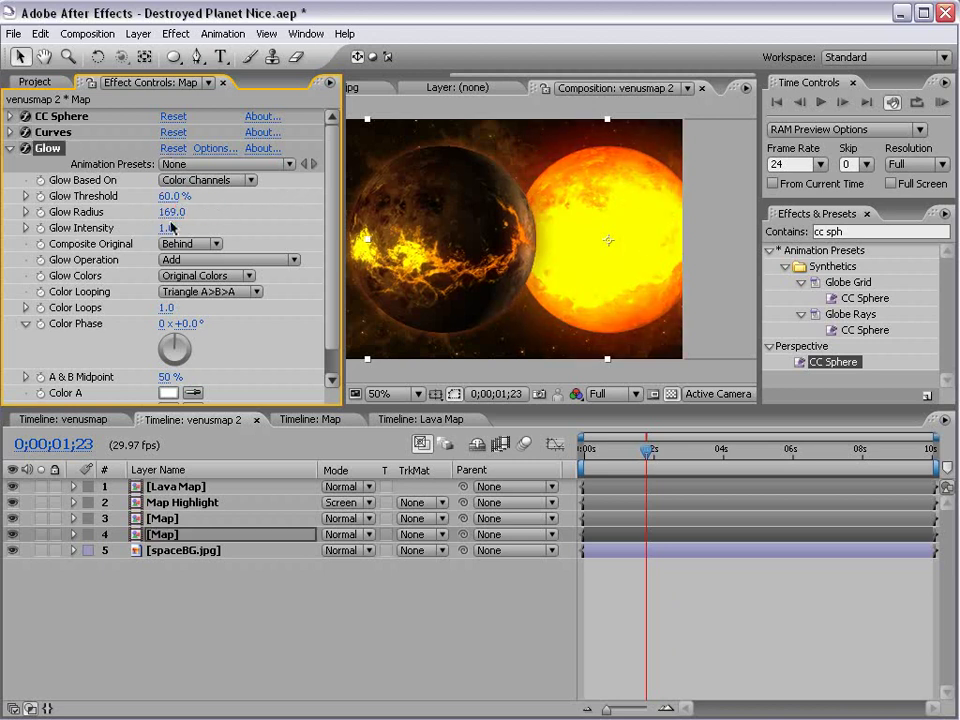
left_click_drag(169, 196, 218, 196)
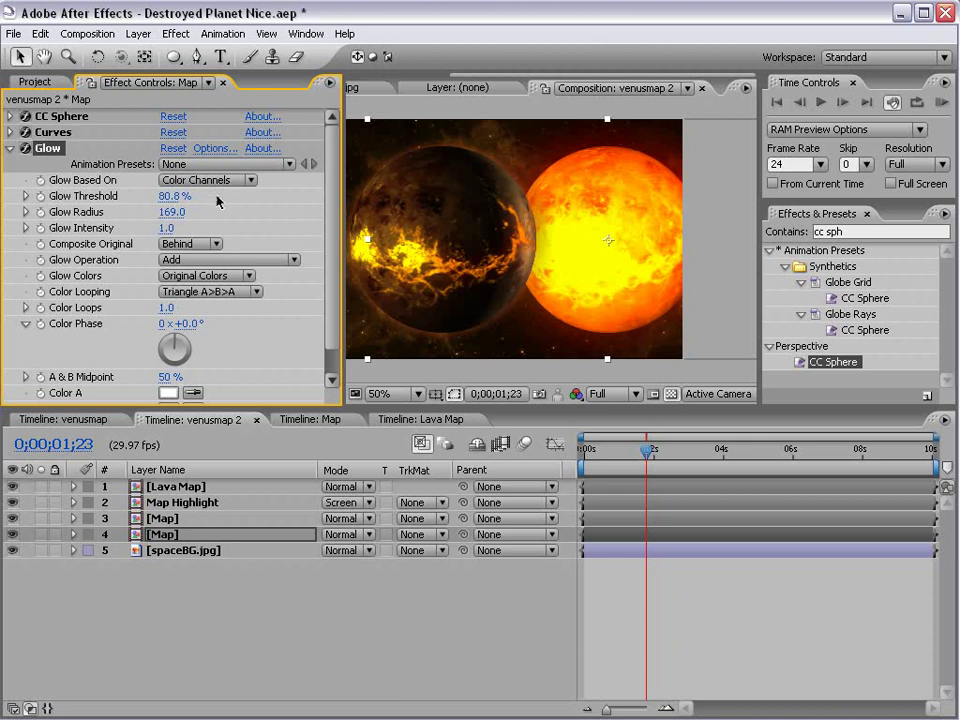
left_click_drag(165, 229, 63, 229)
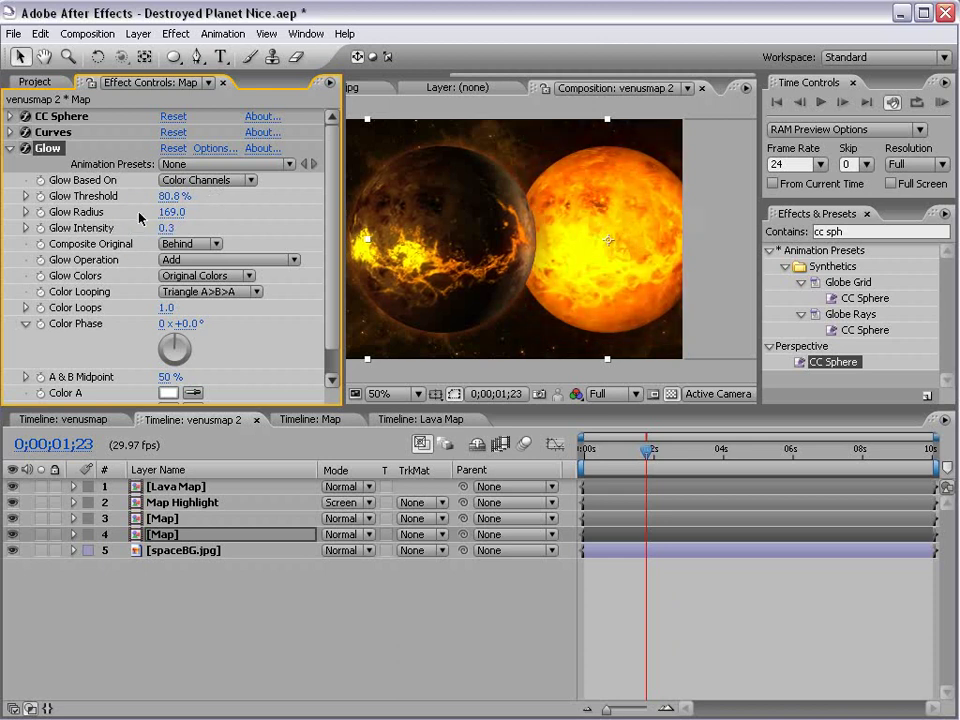
left_click_drag(172, 212, 20, 222)
mouse_move(170, 196)
left_mouse_down()
mouse_move(130, 196)
mouse_move(153, 192)
left_mouse_up()
- Move the orange planet up-left so it sits behind the lava planet
key("comma")
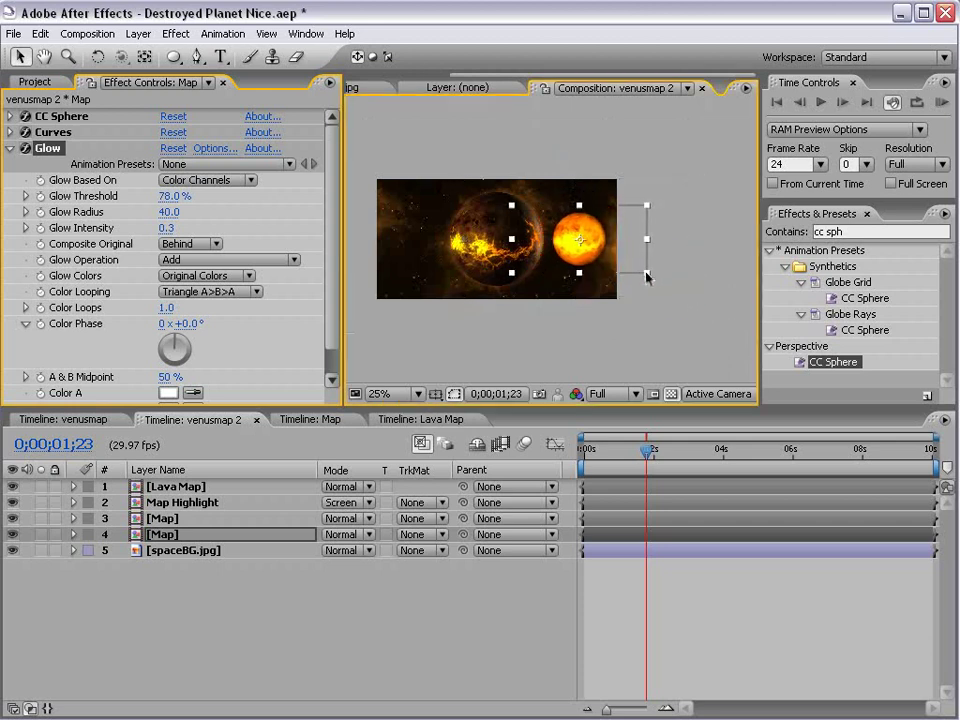
left_click(506, 283)
key("period")
left_click_drag(623, 218, 585, 224)
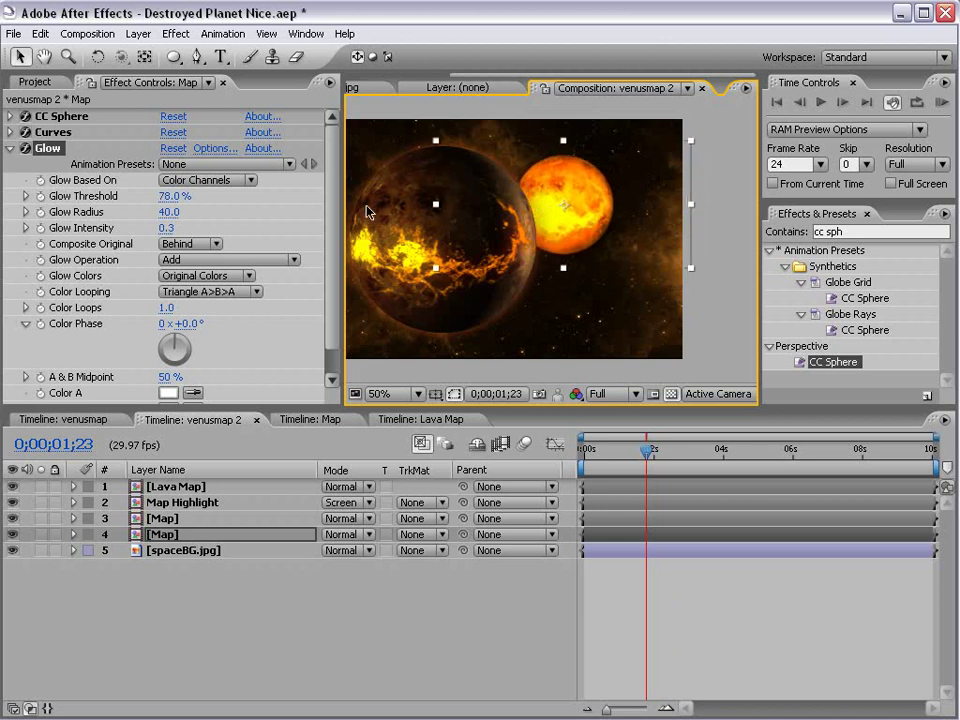
- Raise the CC Sphere Shading Ambient to brighten the orange planet
key("ctrl+grave")
left_click(12, 117)
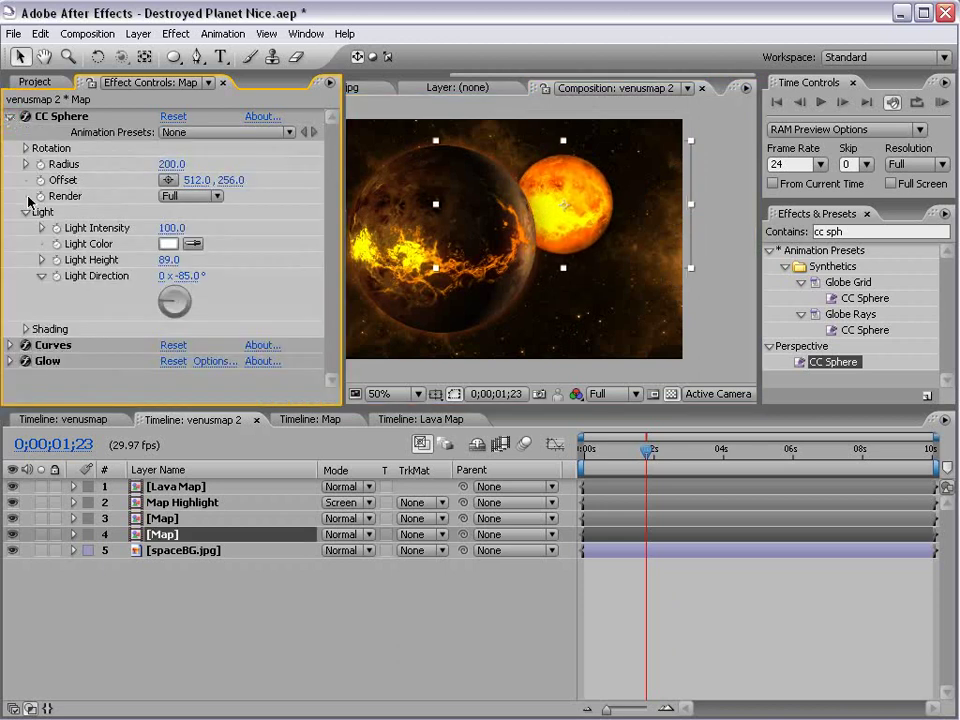
left_click(24, 328)
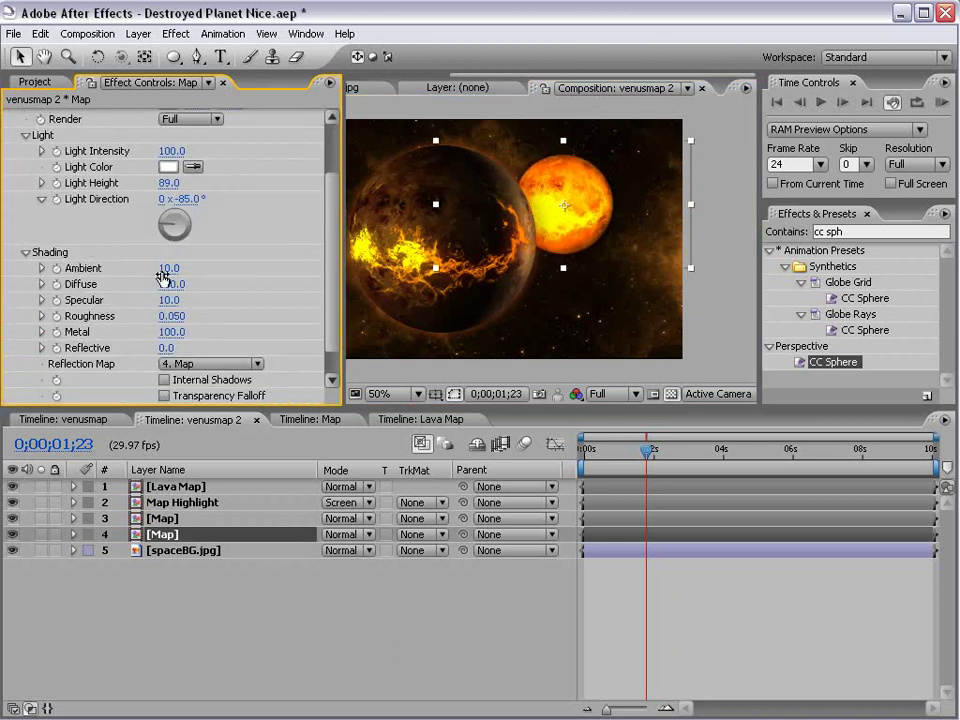
left_click_drag(163, 278, 201, 255)
scroll(300, 170, "down", 2)
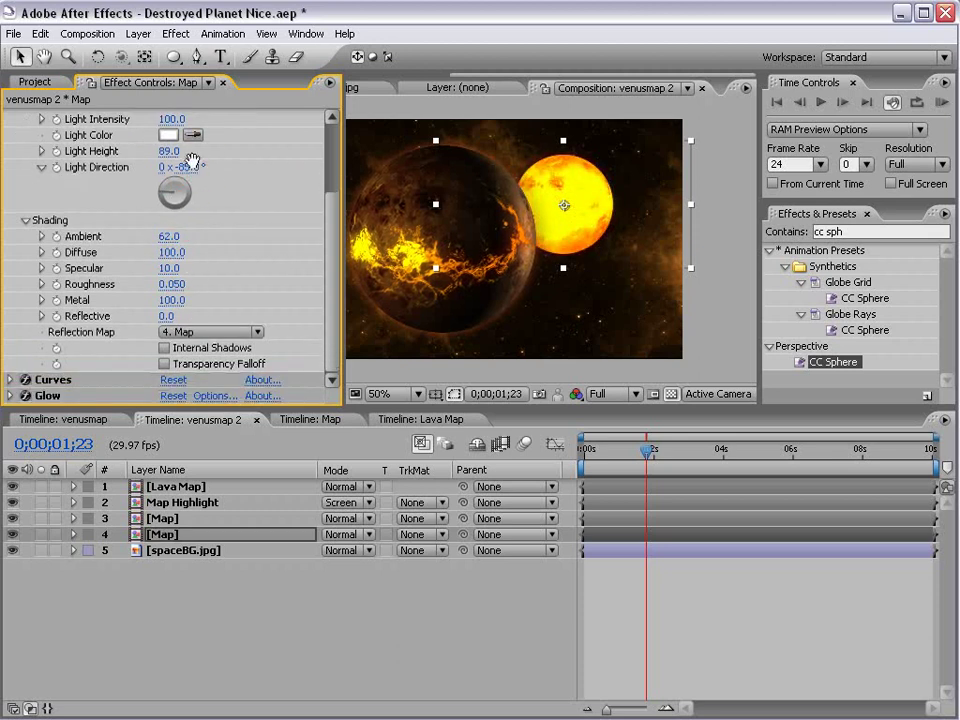
- Switch Curves to the RGB channel and bow the curve upward
left_click(10, 380)
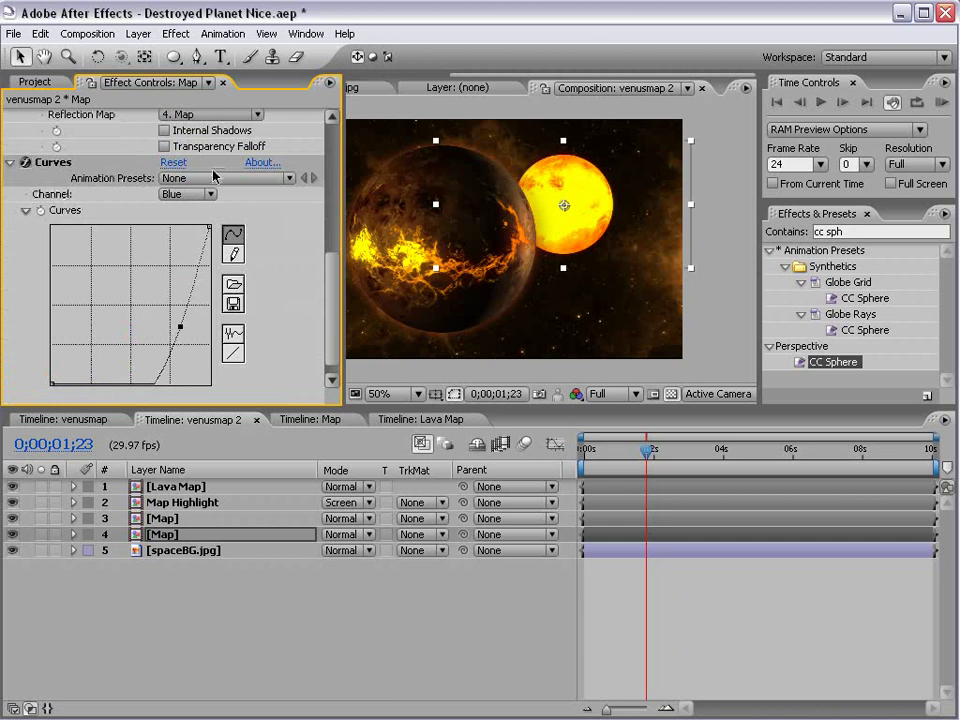
scroll(150, 260, "down", 1)
left_click(10, 396)
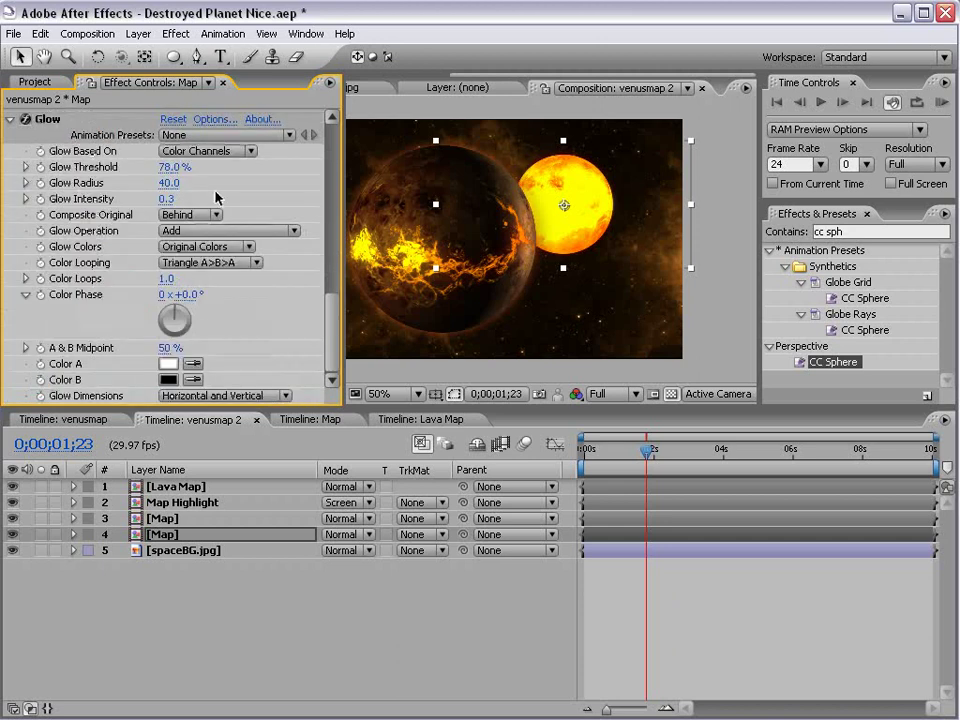
left_click(229, 288)
scroll(240, 300, "up", 8)
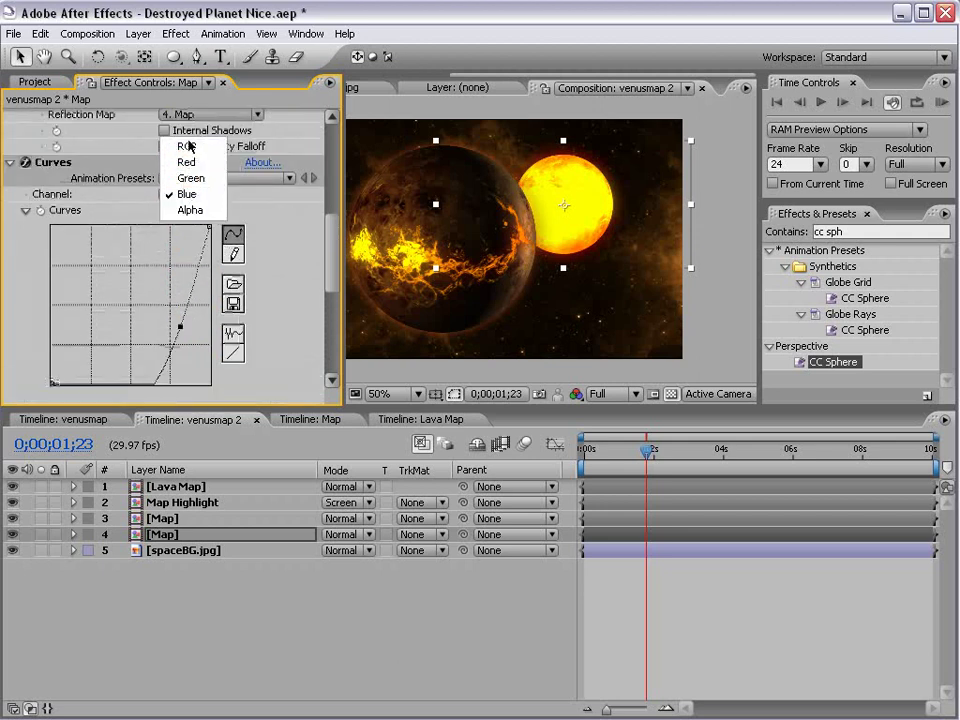
left_click(183, 200)
left_click(145, 110)
left_click_drag(111, 324, 111, 281)
- Preview the composition maximized at 100%, framing both planets
left_click(666, 581)
key("grave")
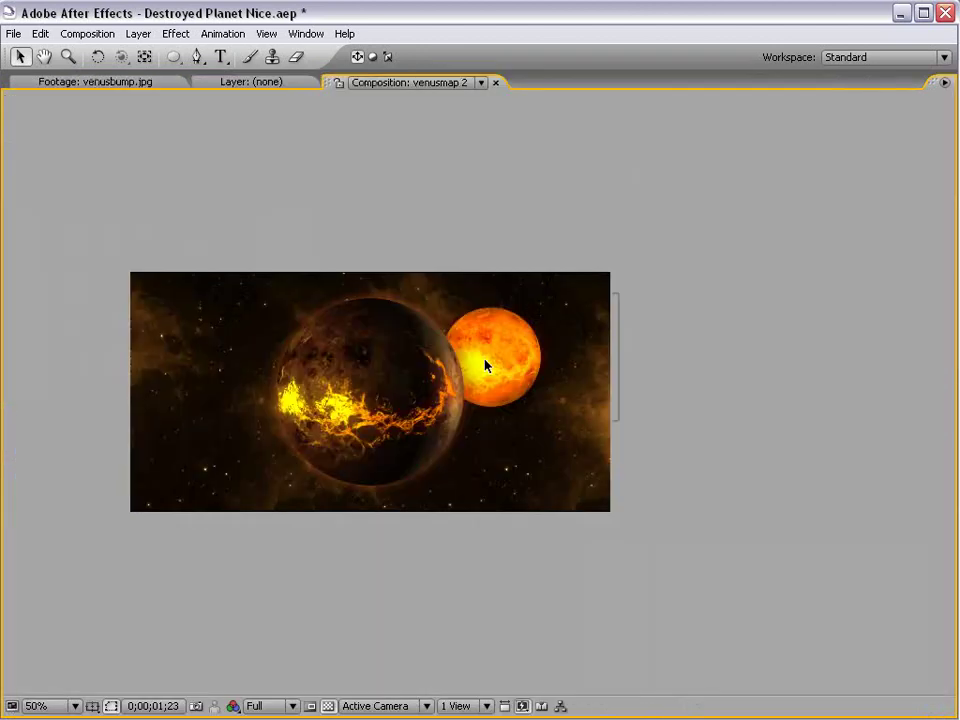
key("period")
left_click_drag(388, 420, 506, 435)
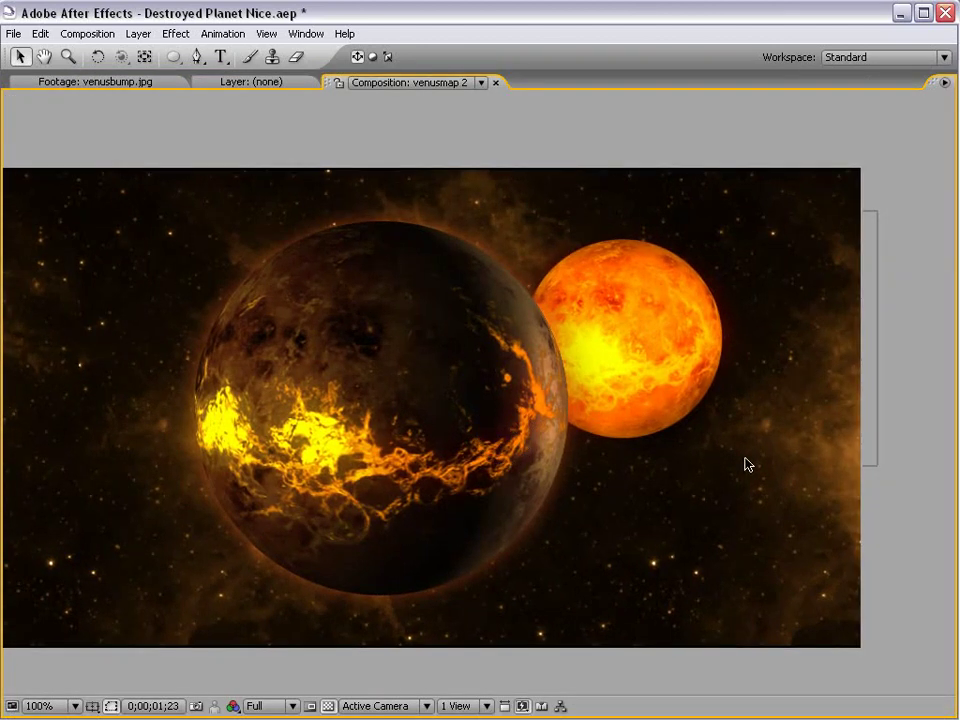
- Duplicate the Map layer's Glow effect and reset Glow 2 to defaults
key("comma")
key("grave")
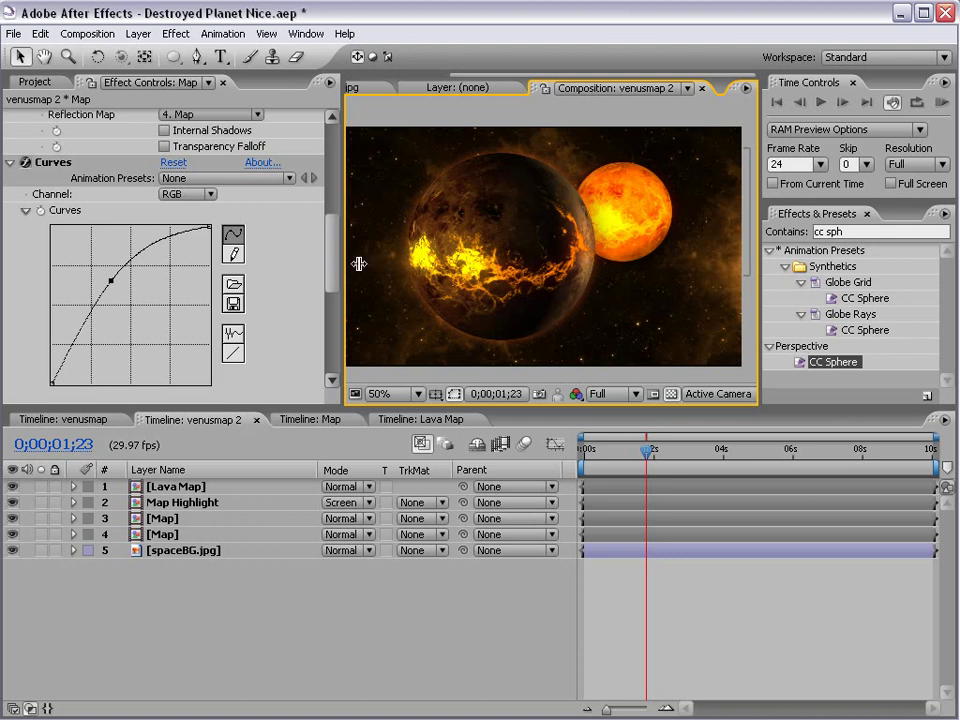
scroll(296, 161, "up", 5)
left_click(10, 116)
left_click(10, 132)
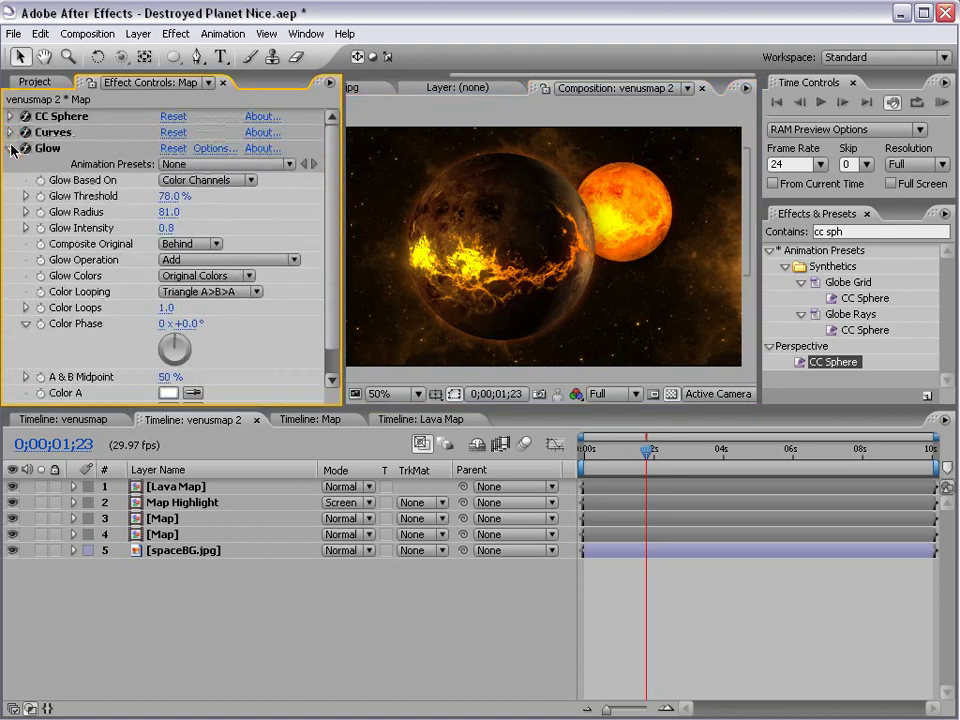
left_click(12, 148)
left_click(50, 148)
key("ctrl+d")
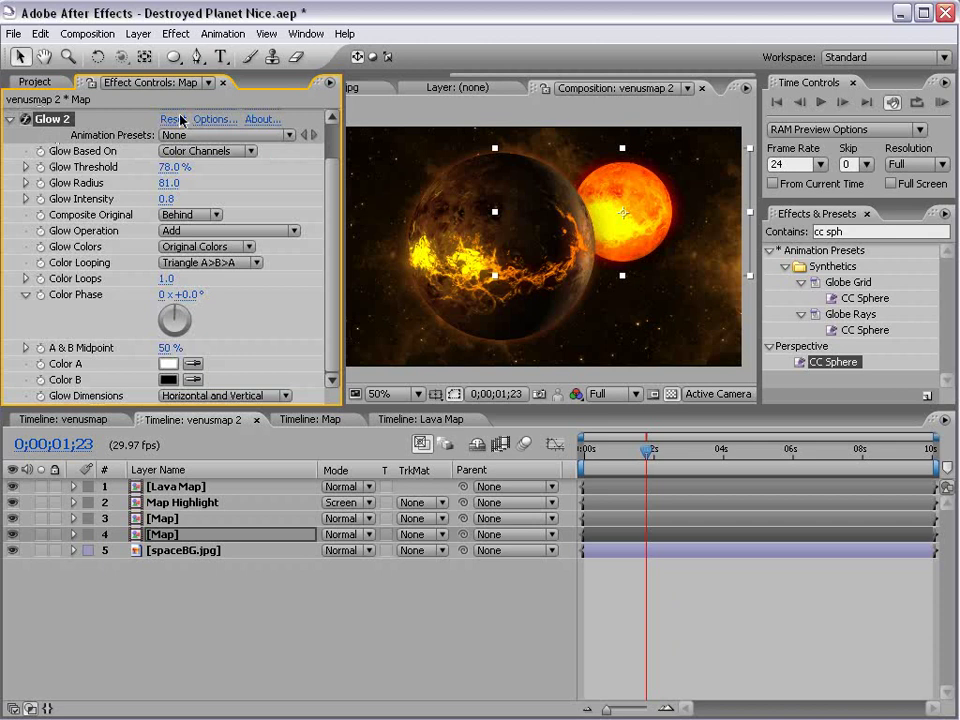
left_click(167, 120)
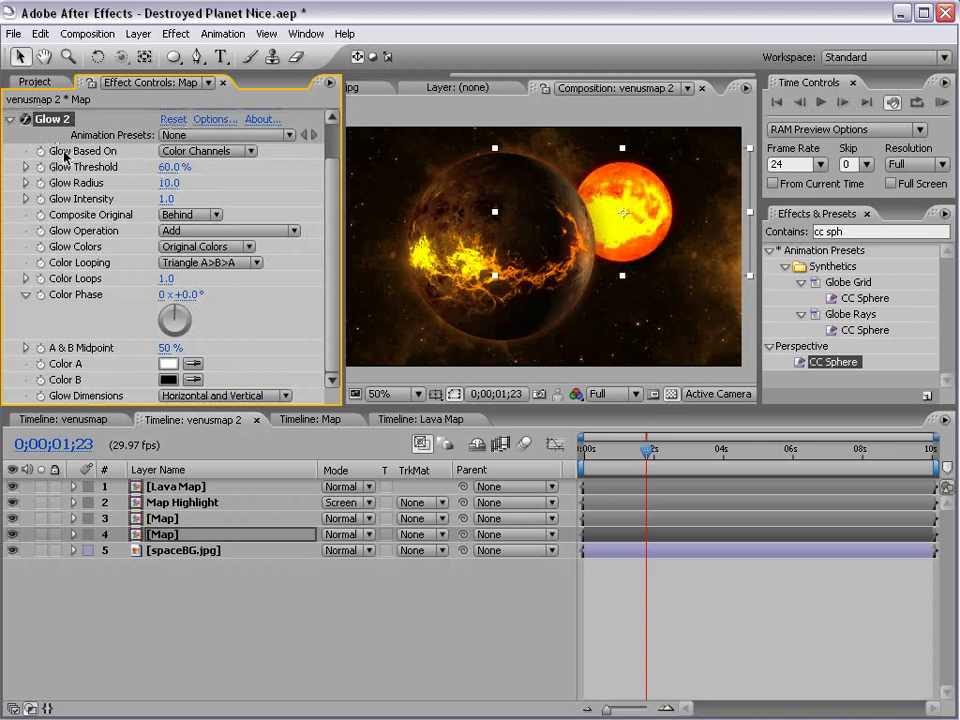
- Base Glow 2 on the Alpha Channel and composite the original On Top
left_click(208, 151)
left_click(218, 138)
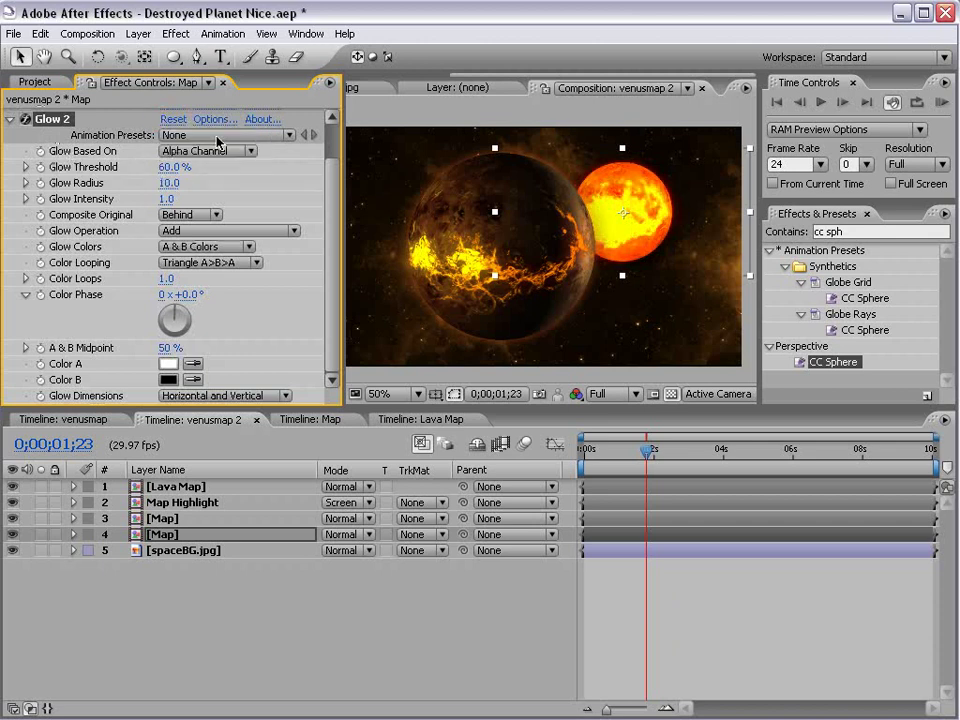
left_click(190, 214)
left_click(186, 198)
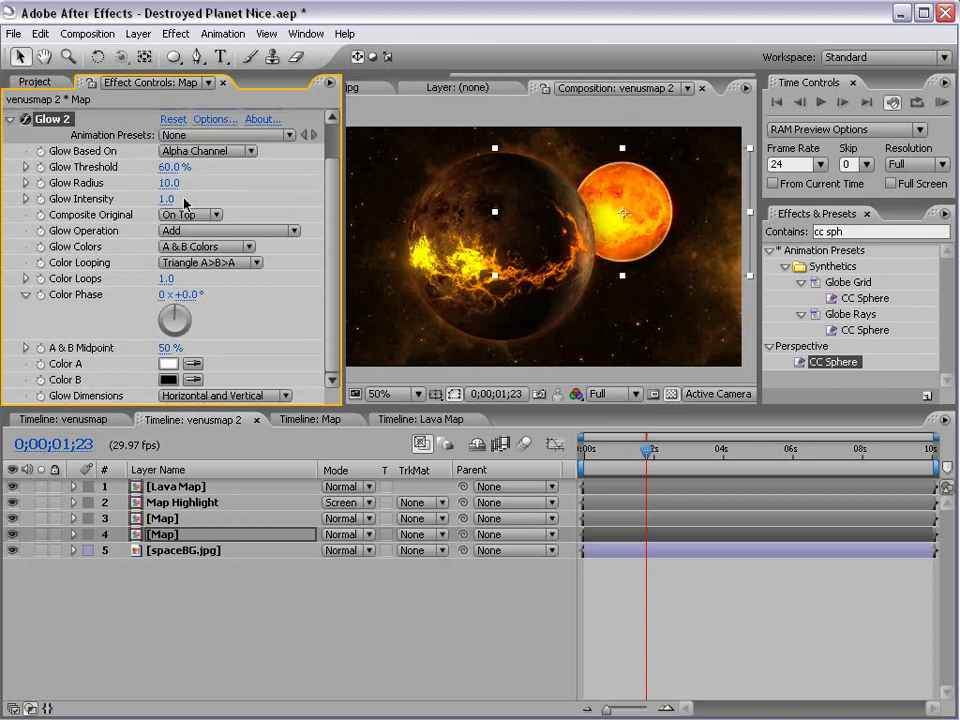
- Set Glow 2's Color A to orange and Color B to orange FF7F00
left_click(171, 369)
left_click(651, 666)
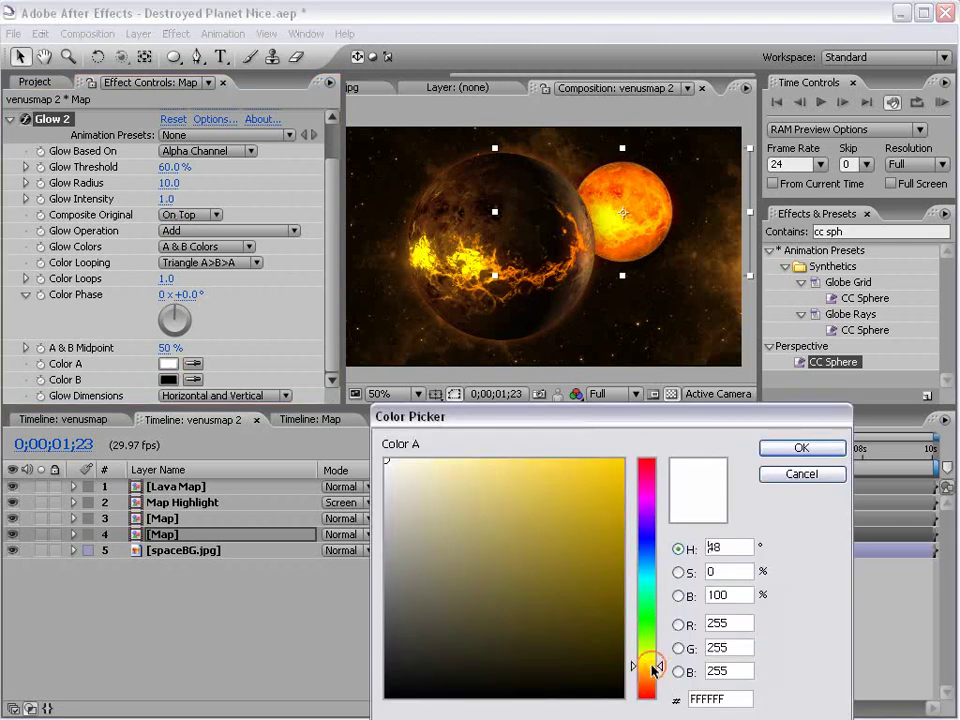
left_click_drag(651, 666, 651, 680)
mouse_move(576, 469)
left_mouse_down()
mouse_move(568, 484)
mouse_move(576, 459)
left_mouse_up()
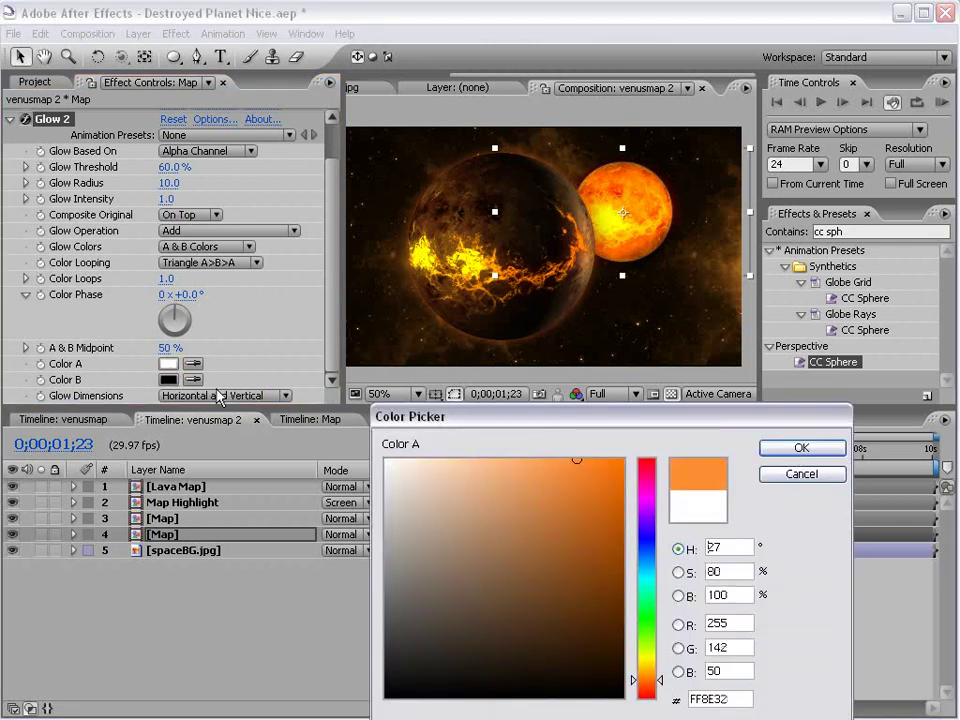
left_click(801, 447)
left_click(167, 380)
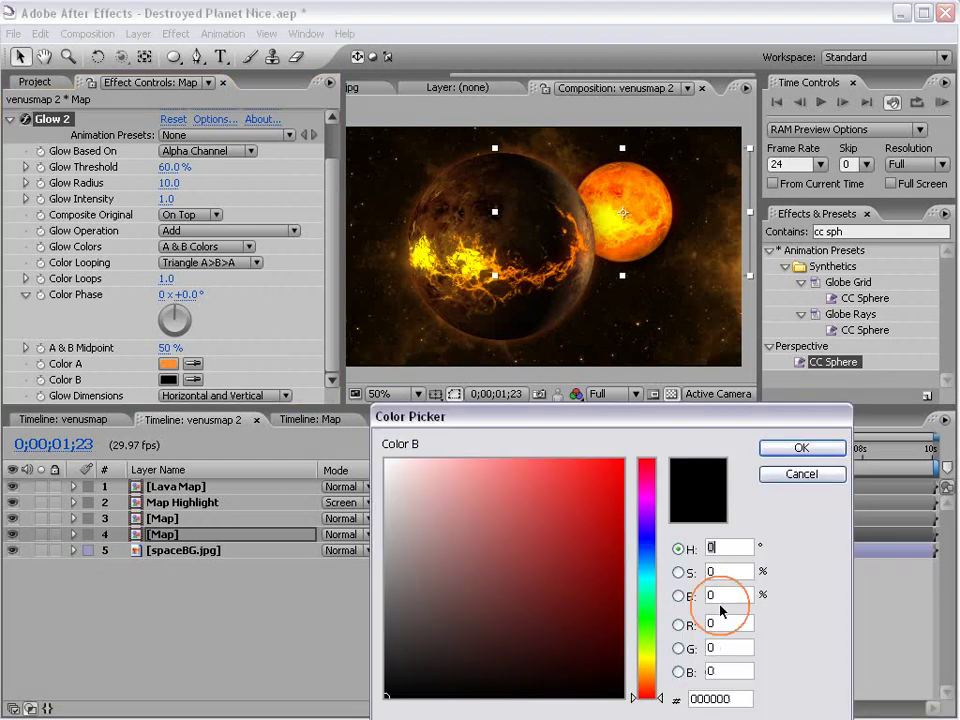
left_click(649, 680)
left_click(572, 546)
left_click(623, 460)
left_click(801, 447)
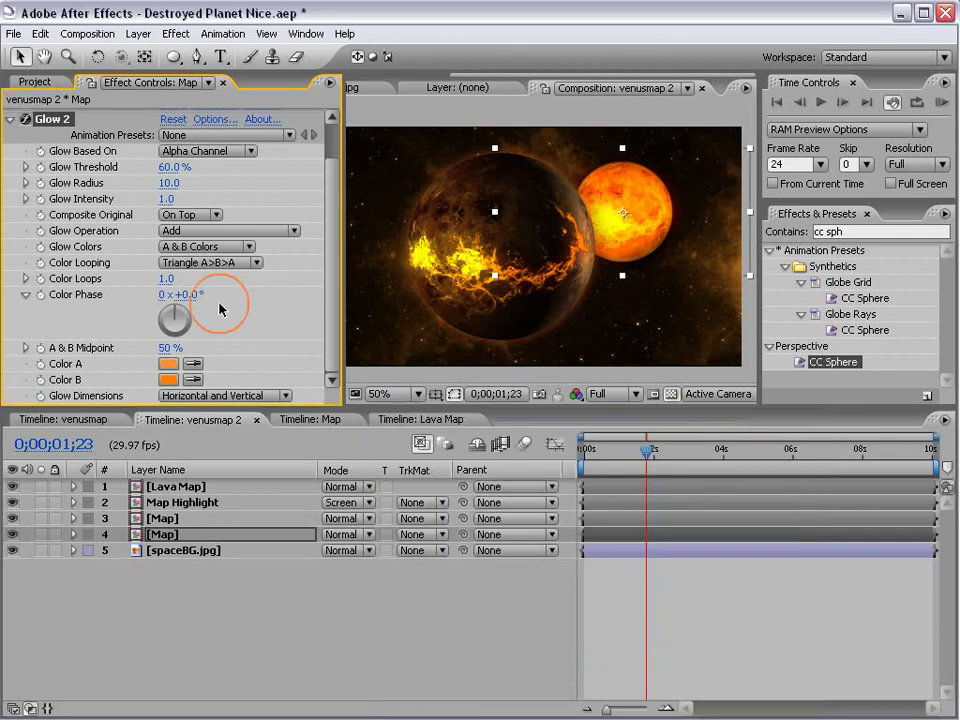
- Lighten Color A to FFAF32 and set Glow Radius 96, Intensity 2.6
left_click(167, 364)
left_click_drag(640, 678, 640, 673)
left_click(797, 448)
left_click_drag(166, 198, 240, 197)
left_click_drag(168, 183, 298, 165)
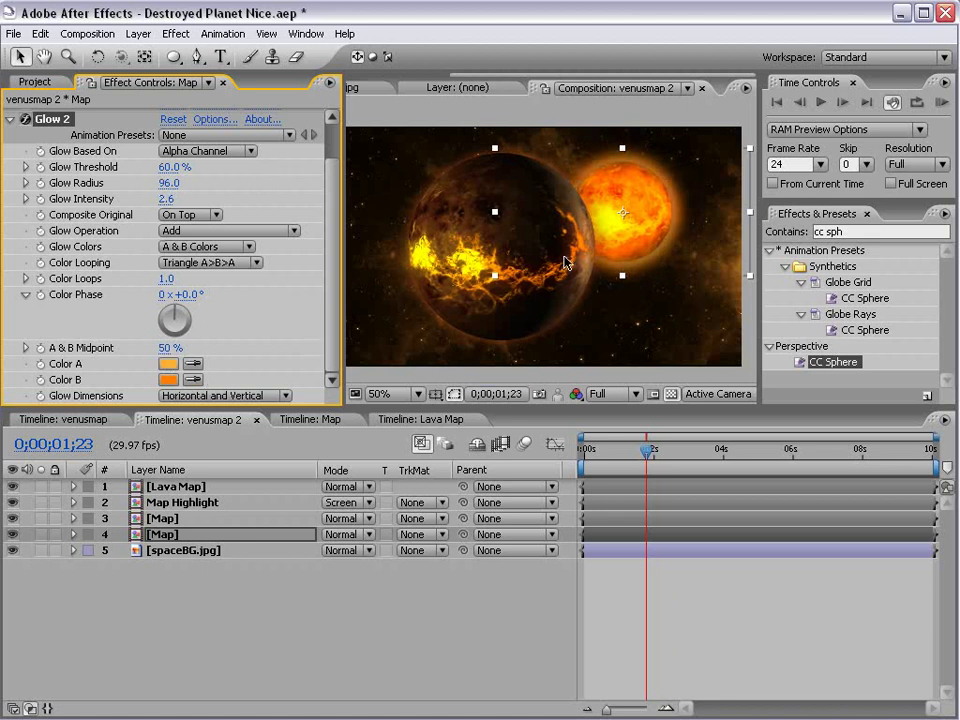
- Sample a bright orange from the sun into Glow 2's Color A
scroll(591, 250, "up", 2)
left_click_drag(510, 289, 300, 290)
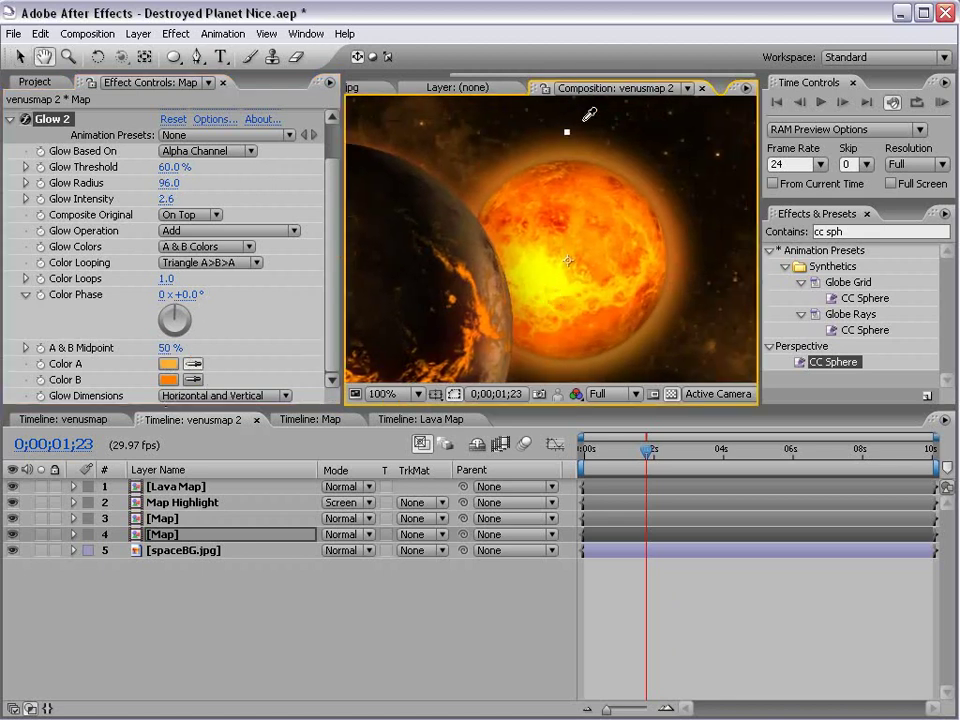
left_click(595, 172)
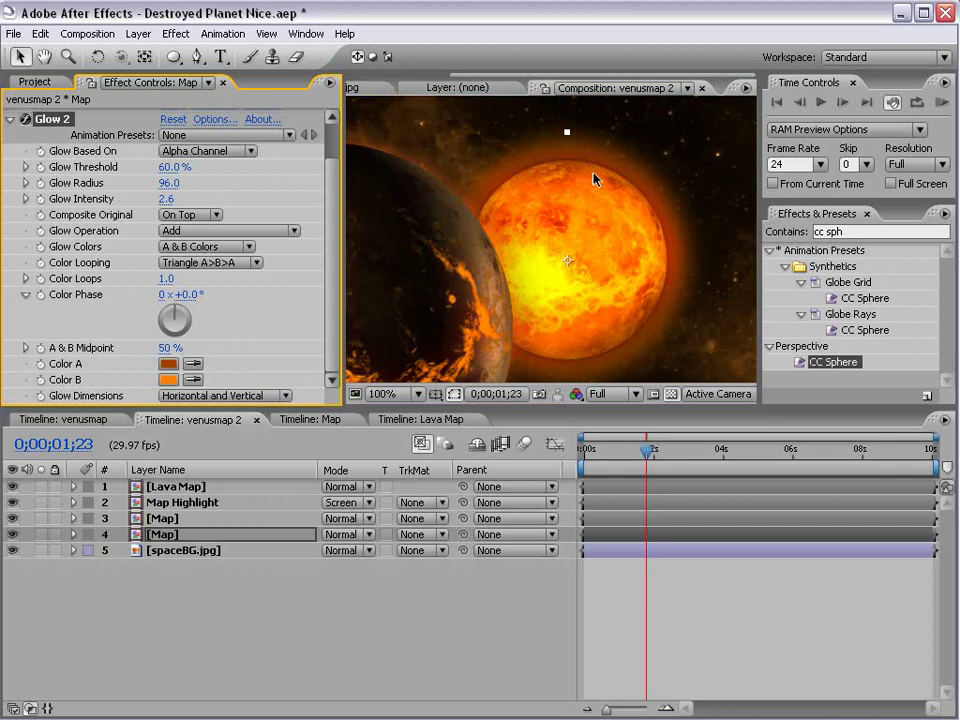
left_click(193, 364)
left_click(548, 229)
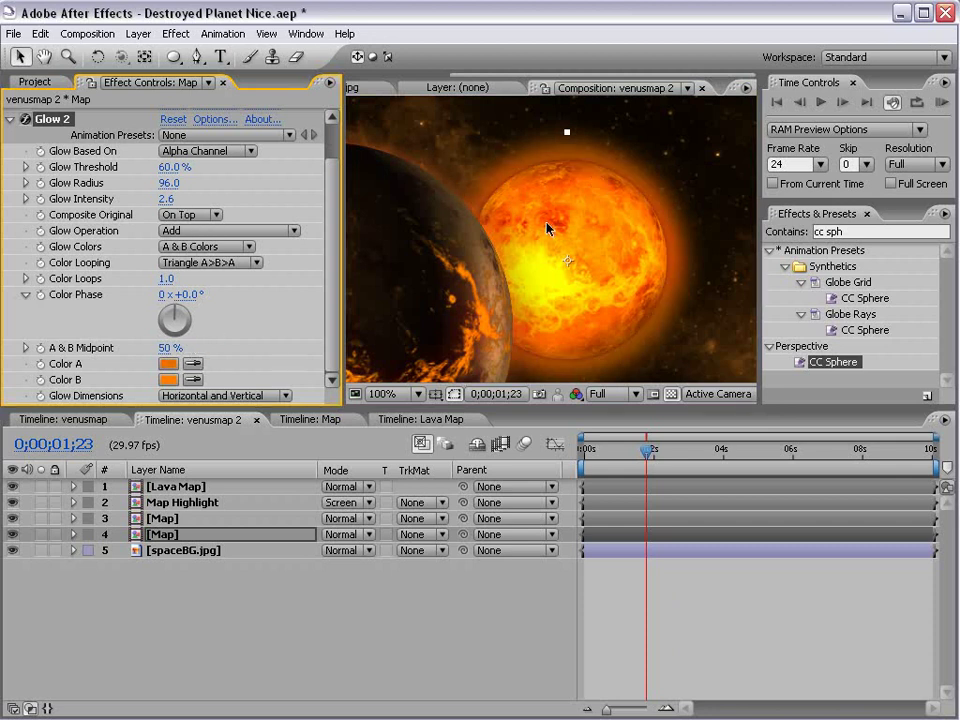
- Set the glow to Radius 99 and Intensity 1.2, then reframe the view
left_click_drag(168, 183, 68, 170)
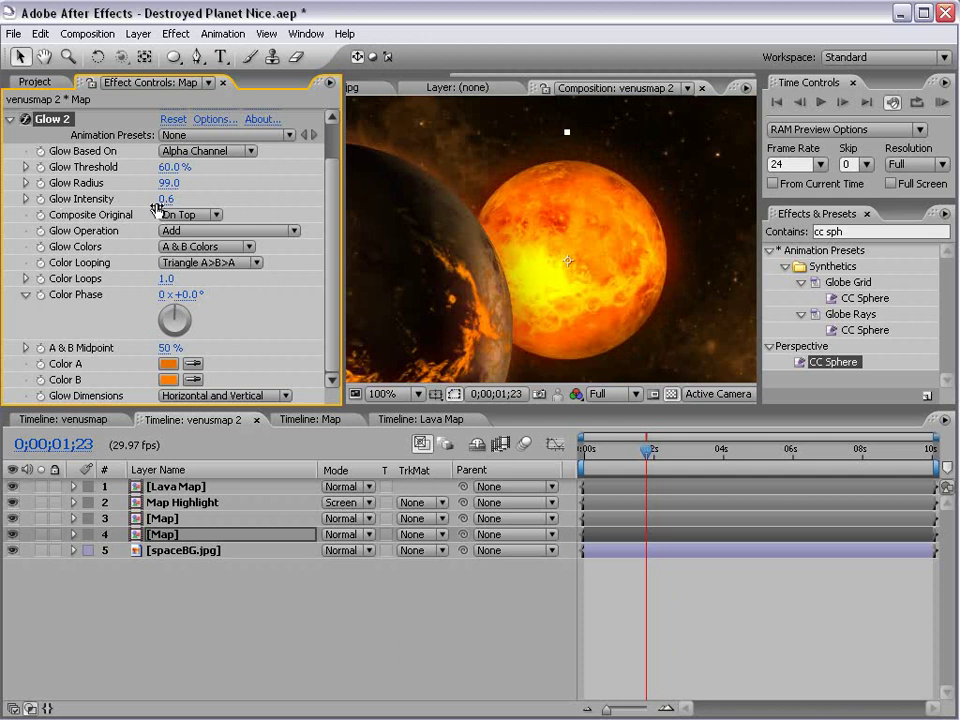
left_click_drag(160, 205, 200, 186)
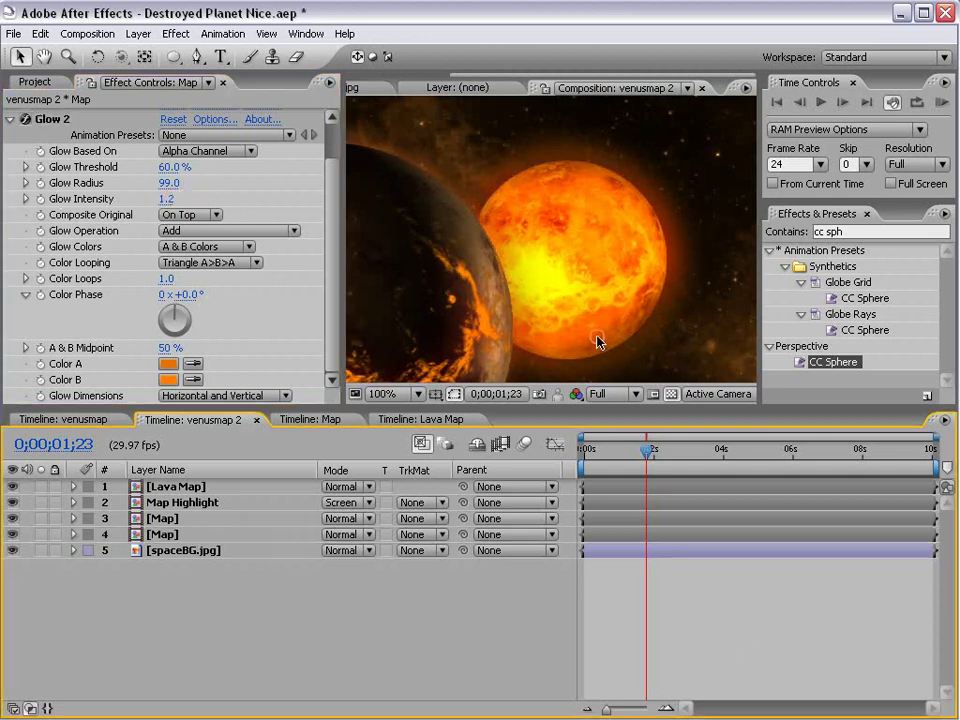
scroll(500, 280, "down", 2)
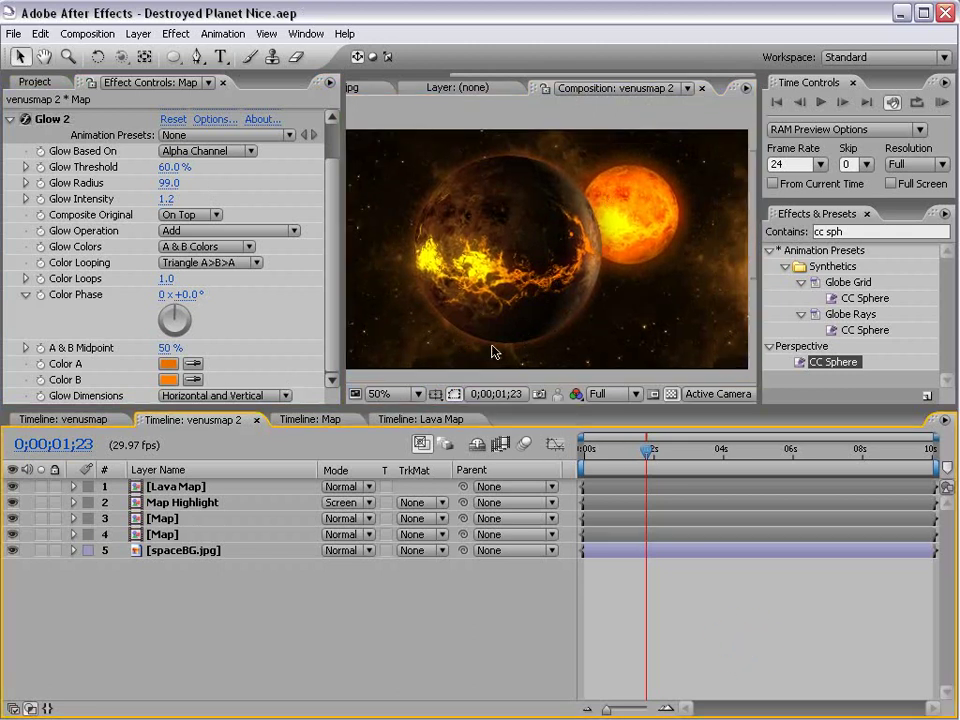
left_click_drag(536, 279, 409, 305)
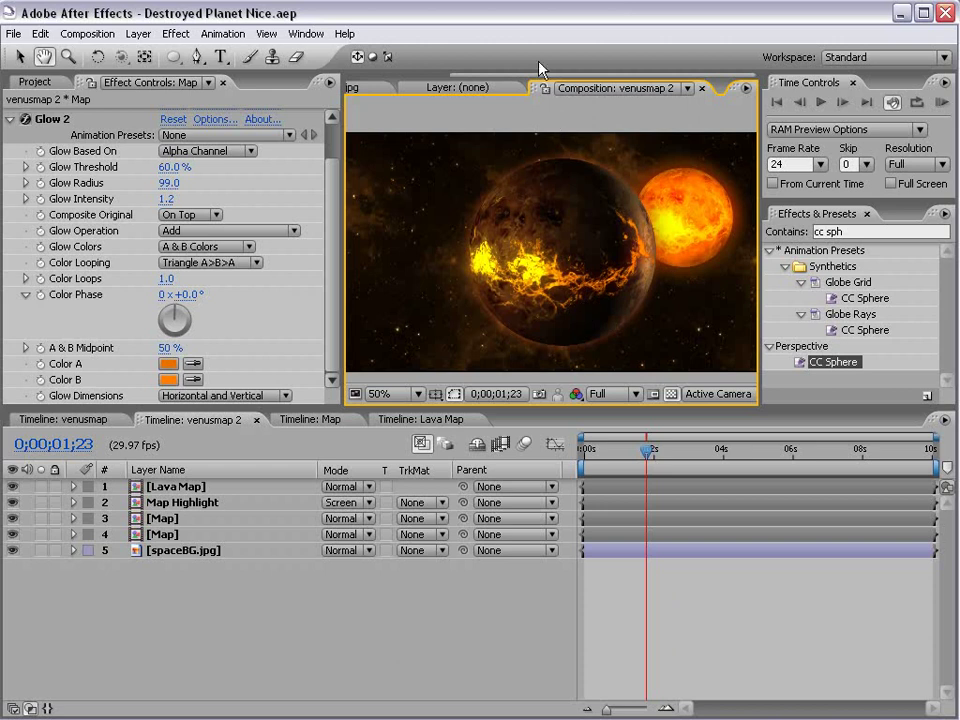
left_click_drag(615, 279, 576, 261)
left_click(176, 552)
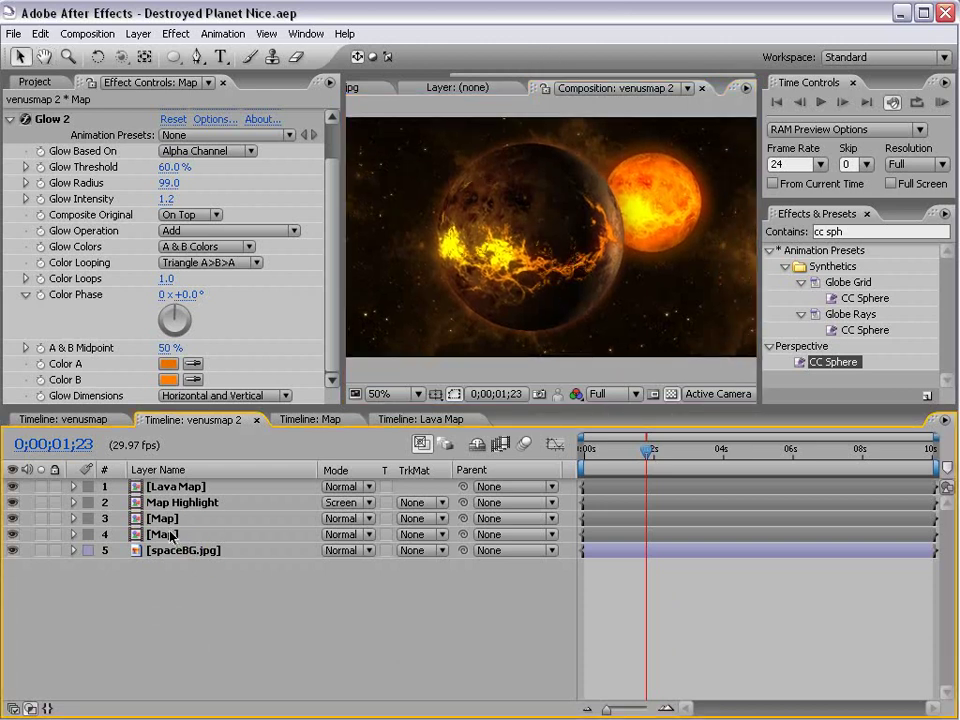
- Duplicate layer 3 [Map] with Ctrl+D
left_click(172, 537)
left_click(165, 520)
key("ctrl+d")
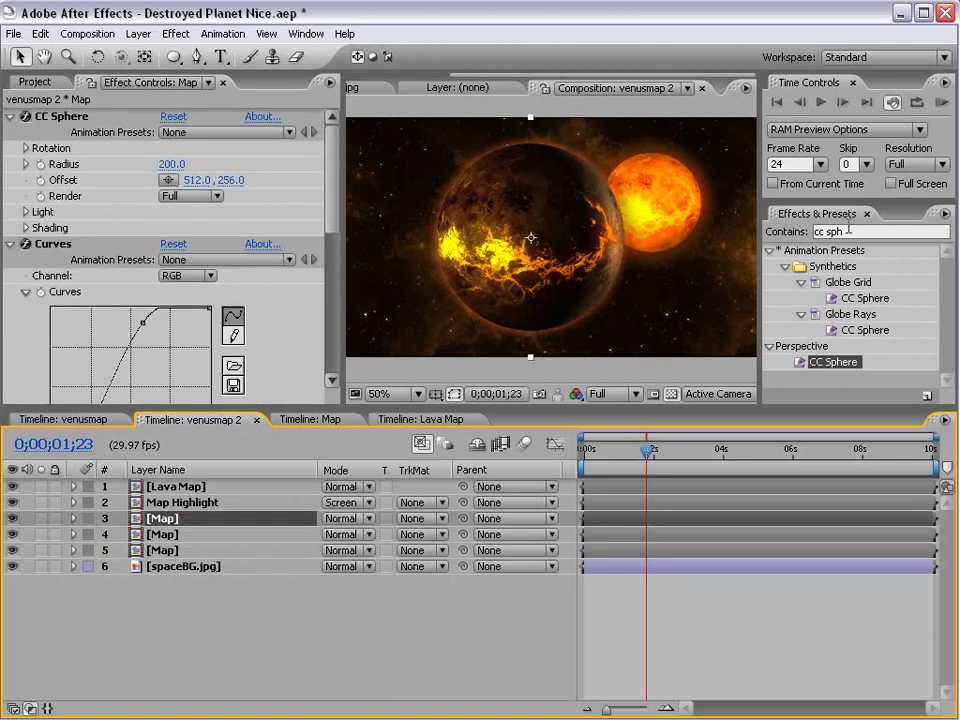
- Apply CC Radial Fast Blur to the Map copy and raise its Amount to 73
key("ctrl+5")
type("cc radial")
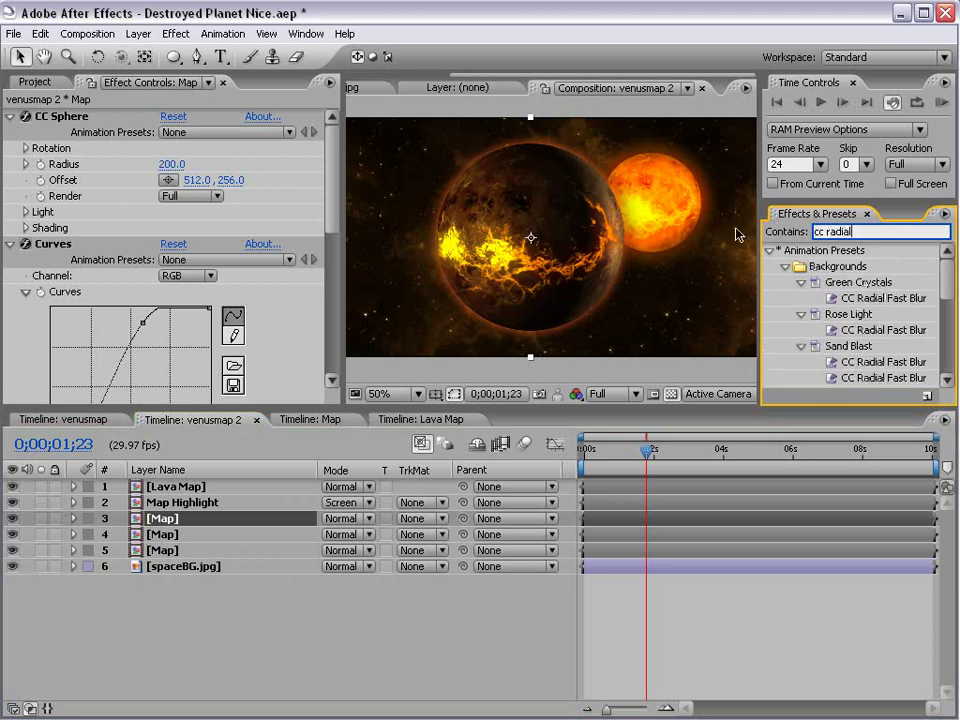
scroll(955, 277, "down", 1)
left_click_drag(955, 277, 953, 349)
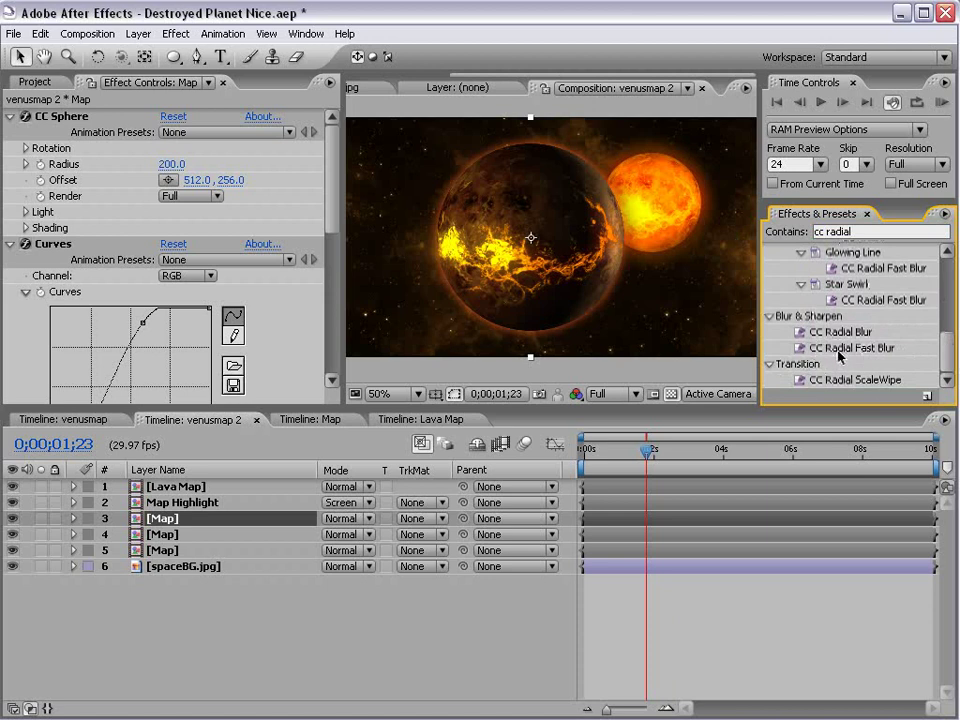
left_click_drag(838, 352, 645, 523)
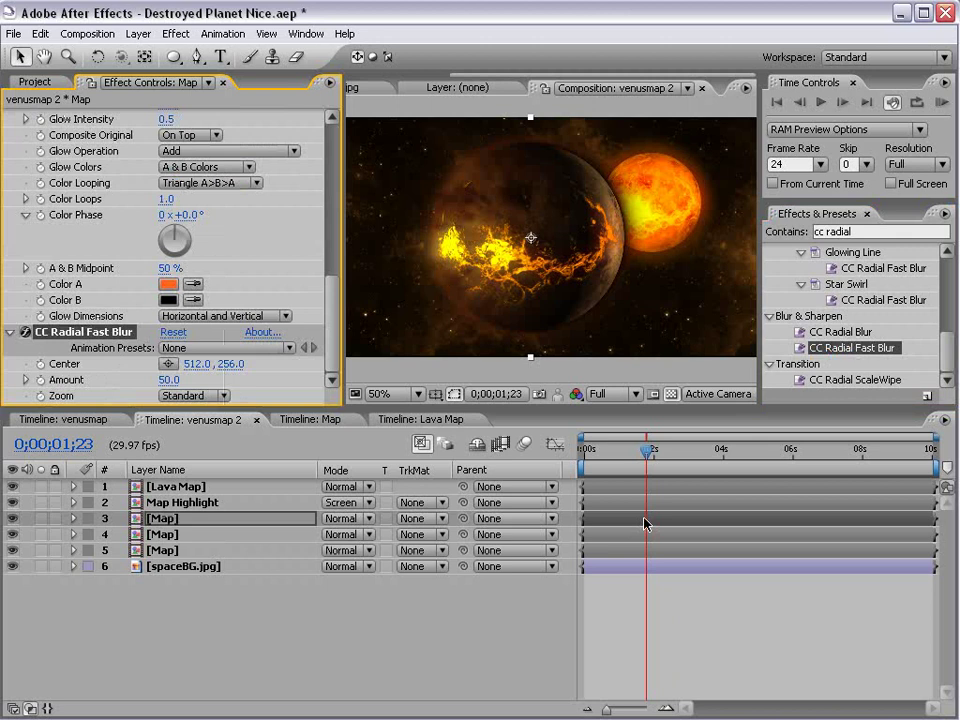
mouse_move(176, 381)
left_mouse_down()
mouse_move(226, 381)
mouse_move(180, 368)
mouse_move(191, 366)
left_mouse_up()
- Solo layer 3, reset its Curves and lift the curve to brighten the sphere
left_click_drag(322, 321, 318, 157)
left_click(41, 518)
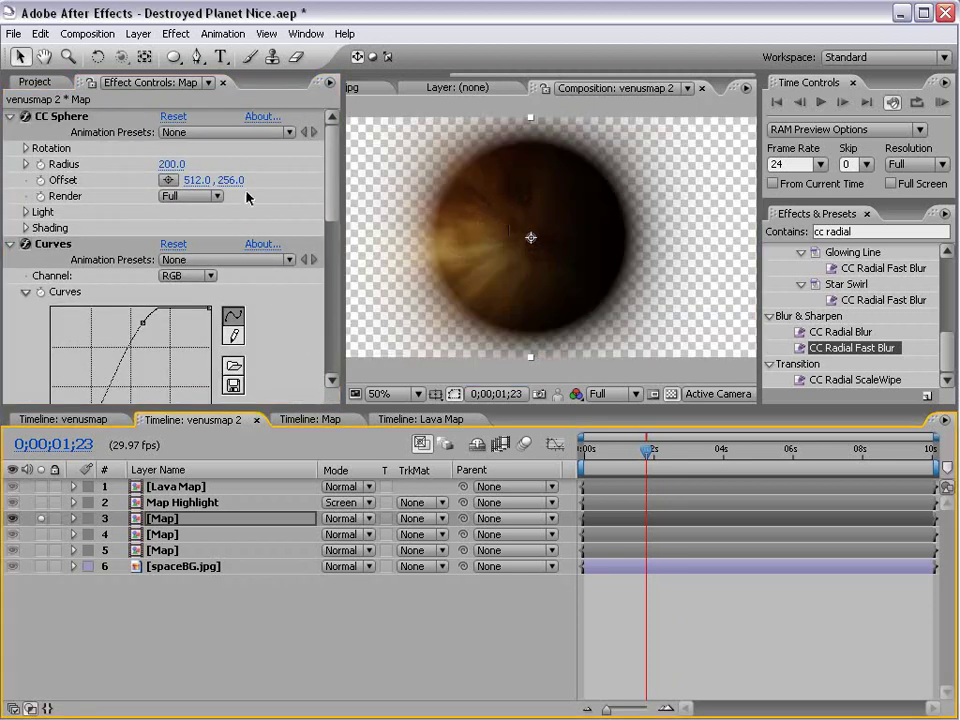
left_click(175, 34)
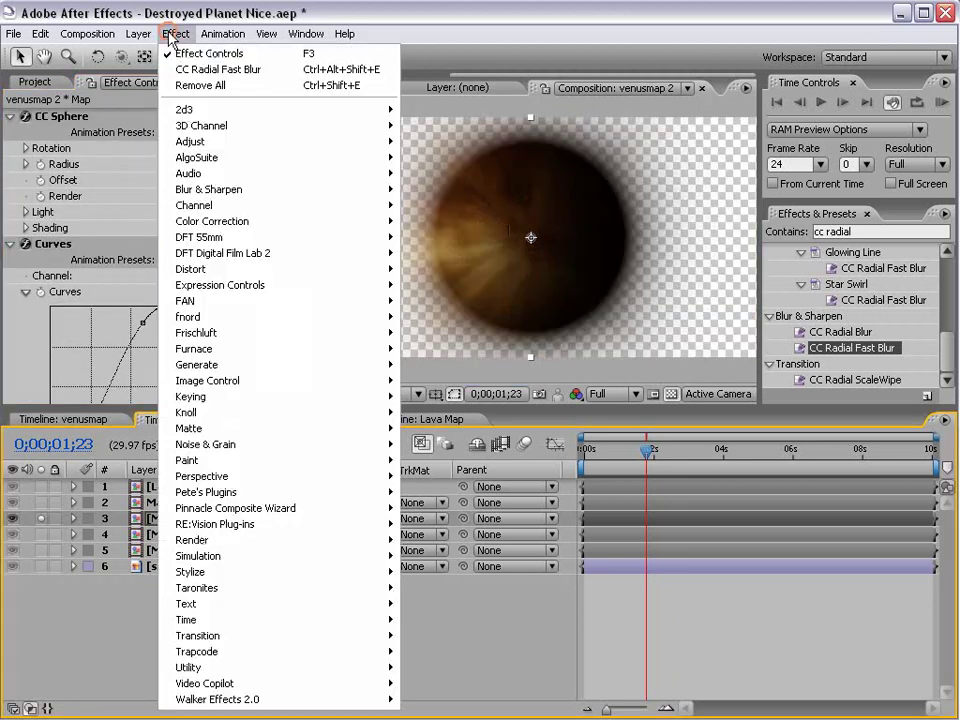
left_click(9, 117)
left_click(9, 117)
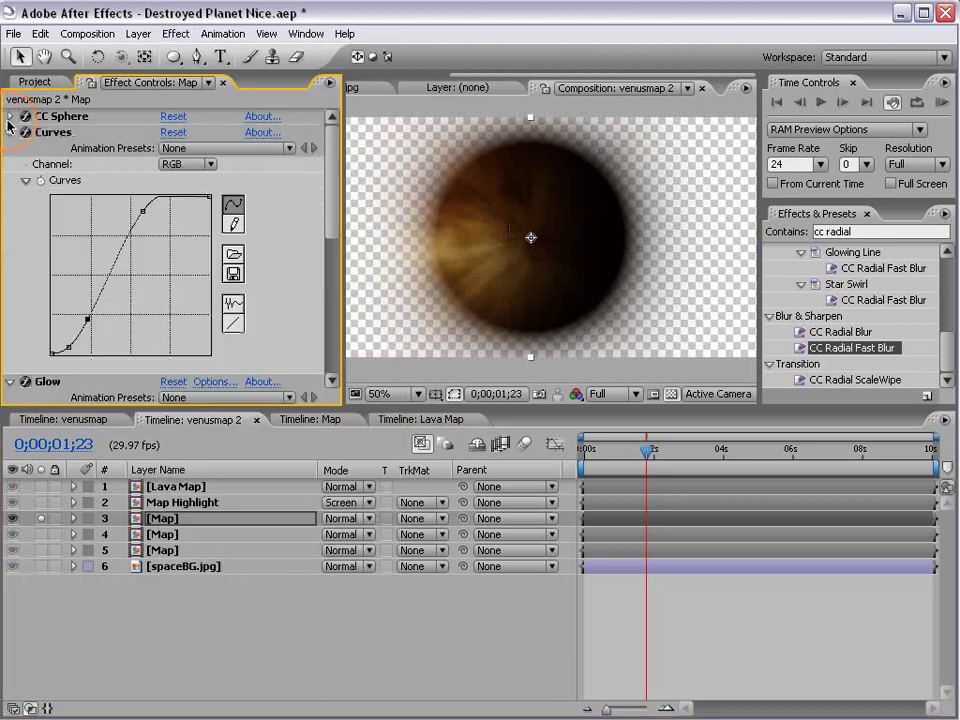
left_click(173, 132)
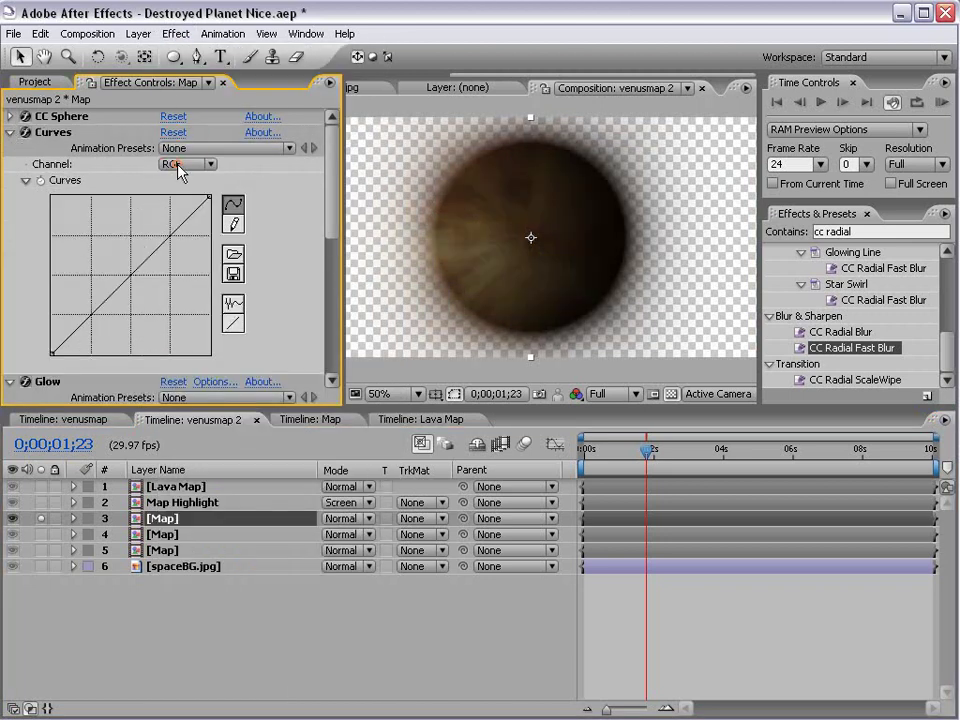
mouse_move(137, 266)
left_mouse_down()
mouse_move(131, 206)
mouse_move(100, 205)
mouse_move(75, 343)
mouse_move(80, 336)
left_mouse_up()
- Set CC Sphere Shading Ambient to 75 and Light Intensity to 46
left_click(10, 117)
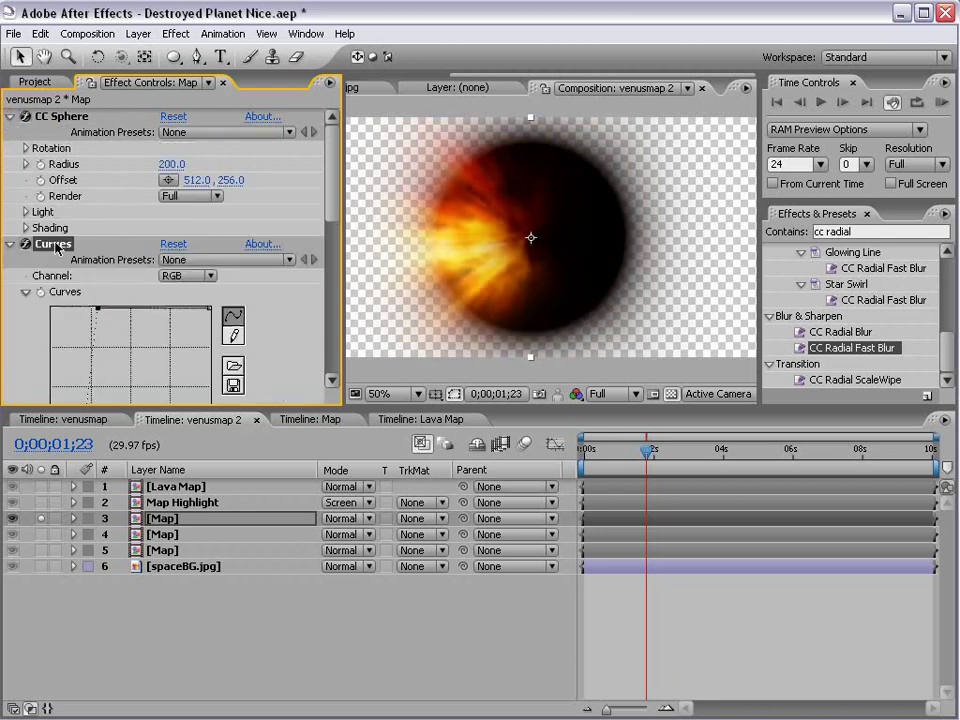
left_click(24, 228)
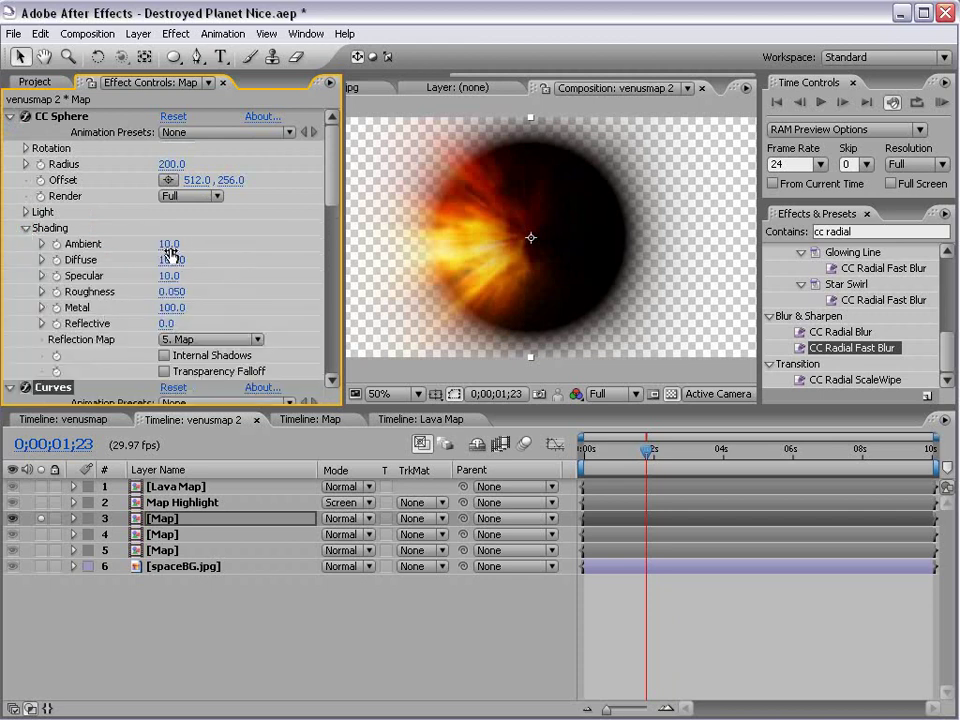
left_click_drag(170, 245, 230, 240)
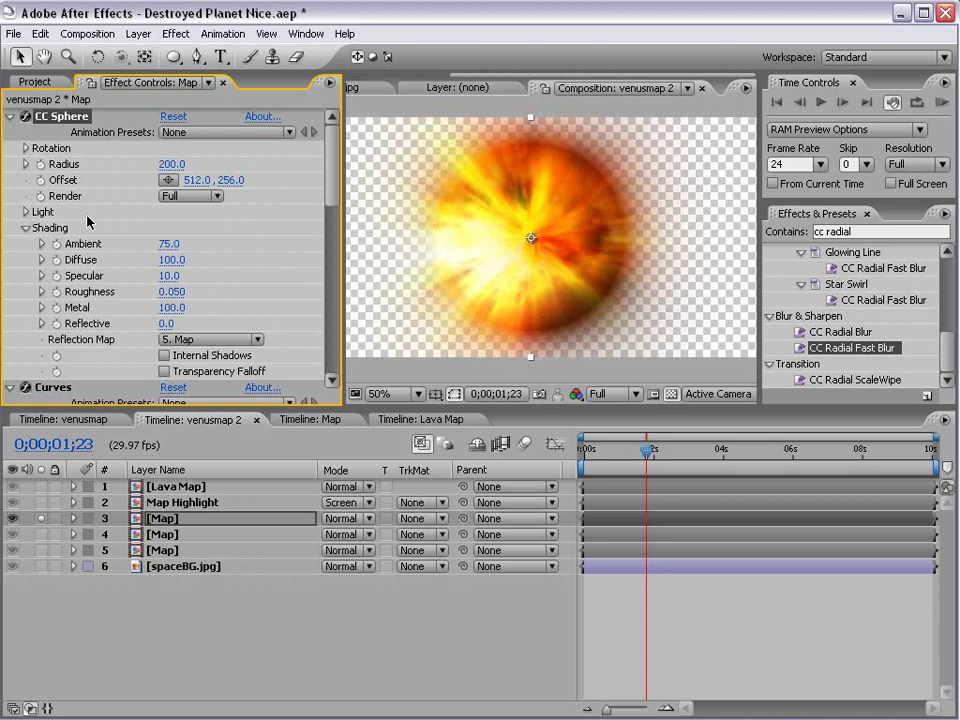
left_click(26, 212)
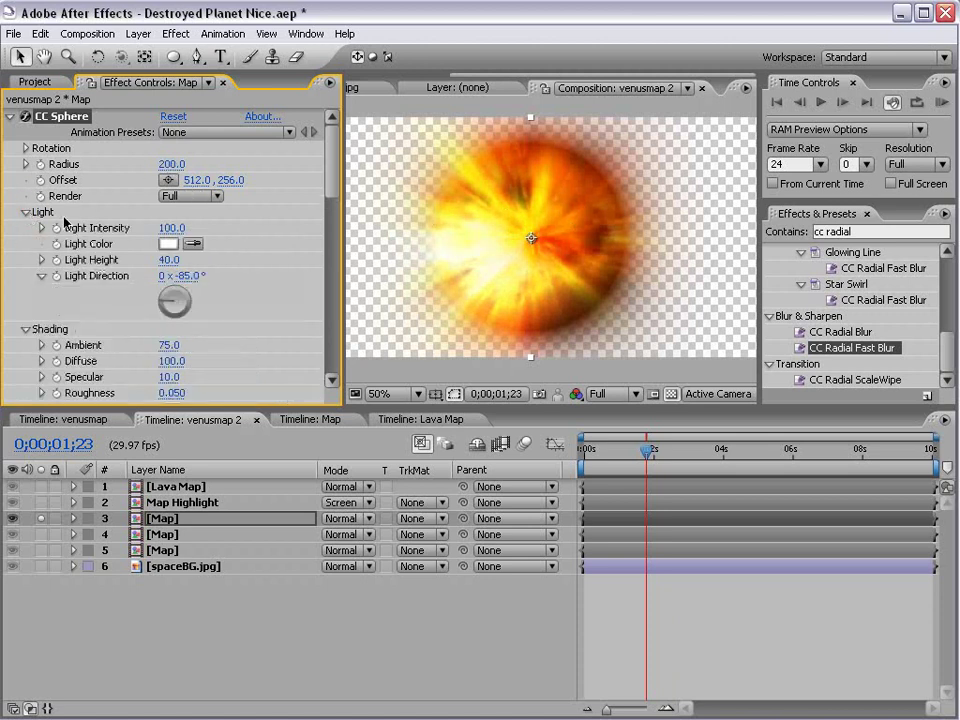
mouse_move(130, 230)
left_mouse_down()
mouse_move(118, 230)
mouse_move(127, 228)
left_mouse_up()
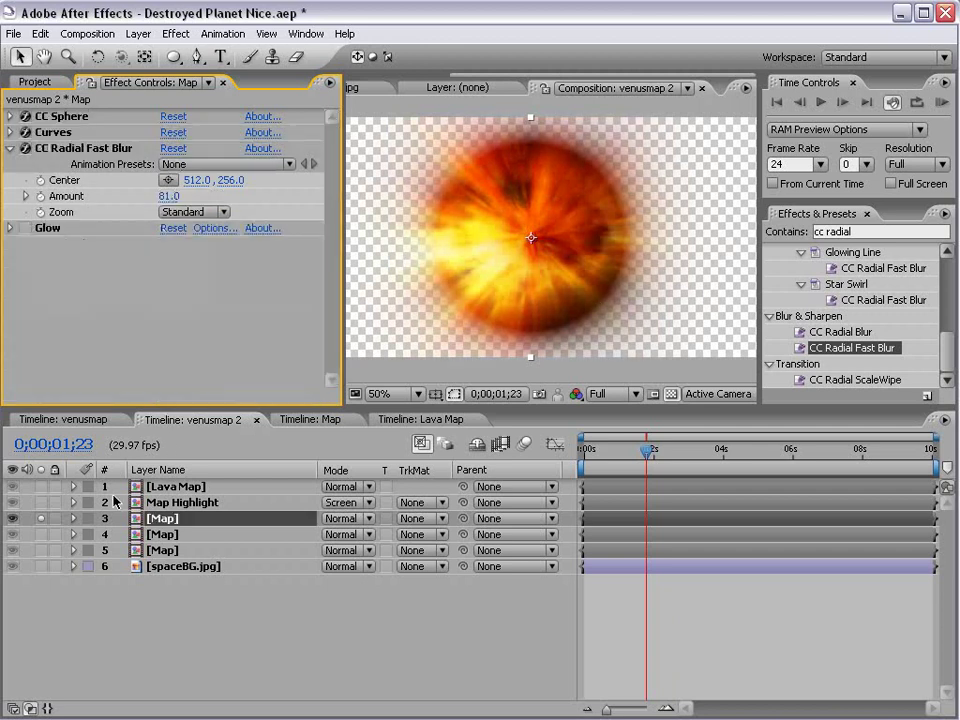
- Unsolo layer 3 and hide the bottom Map layer 5
left_click(40, 519)
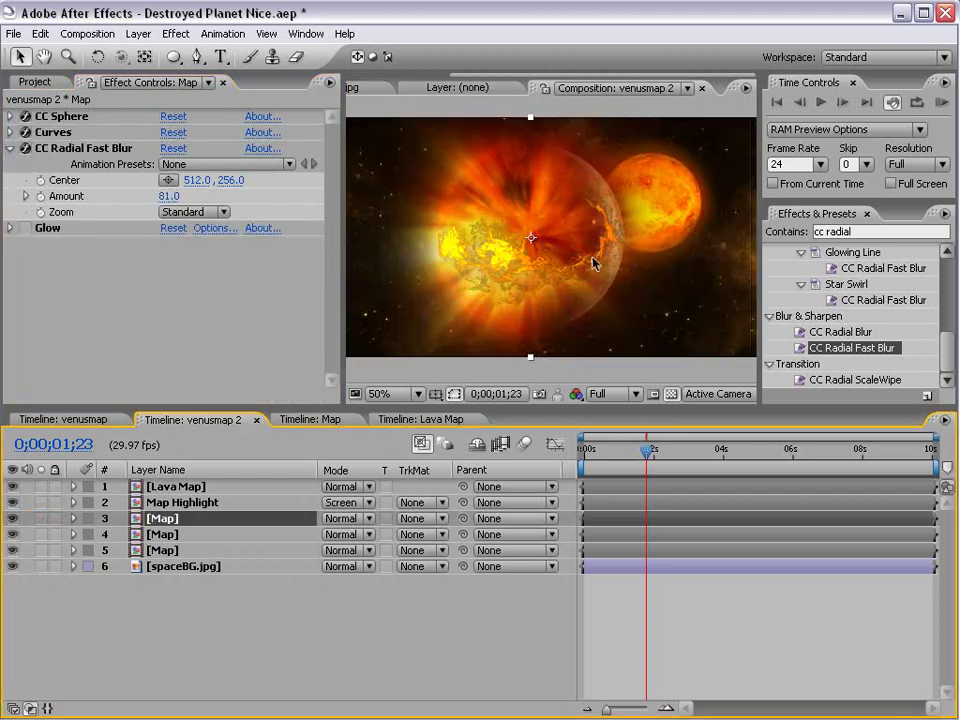
left_click(164, 536)
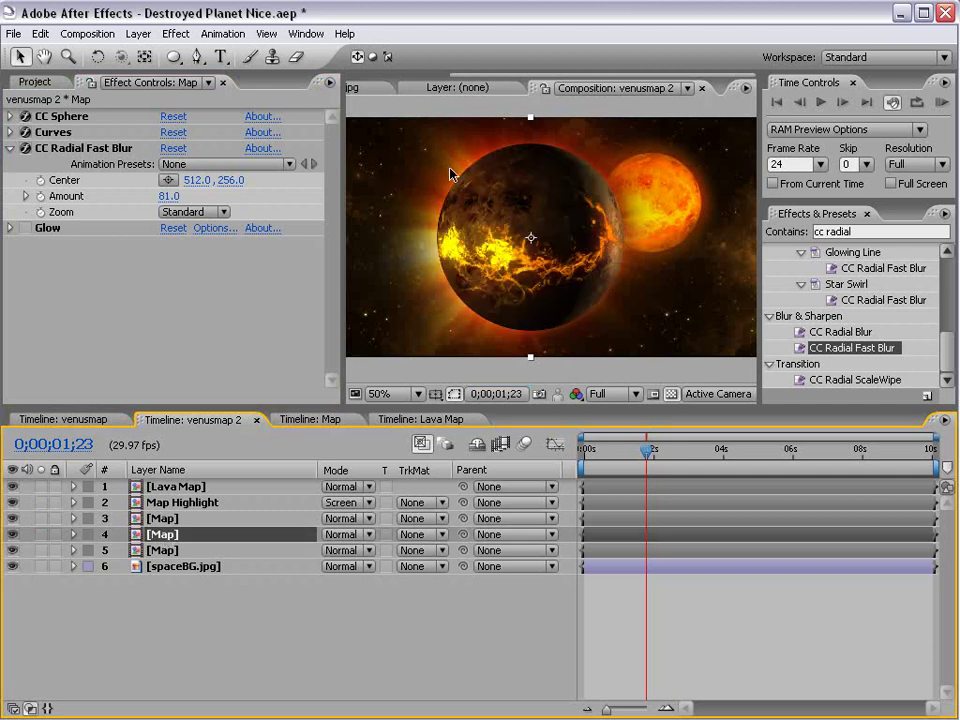
key("grave")
key("grave")
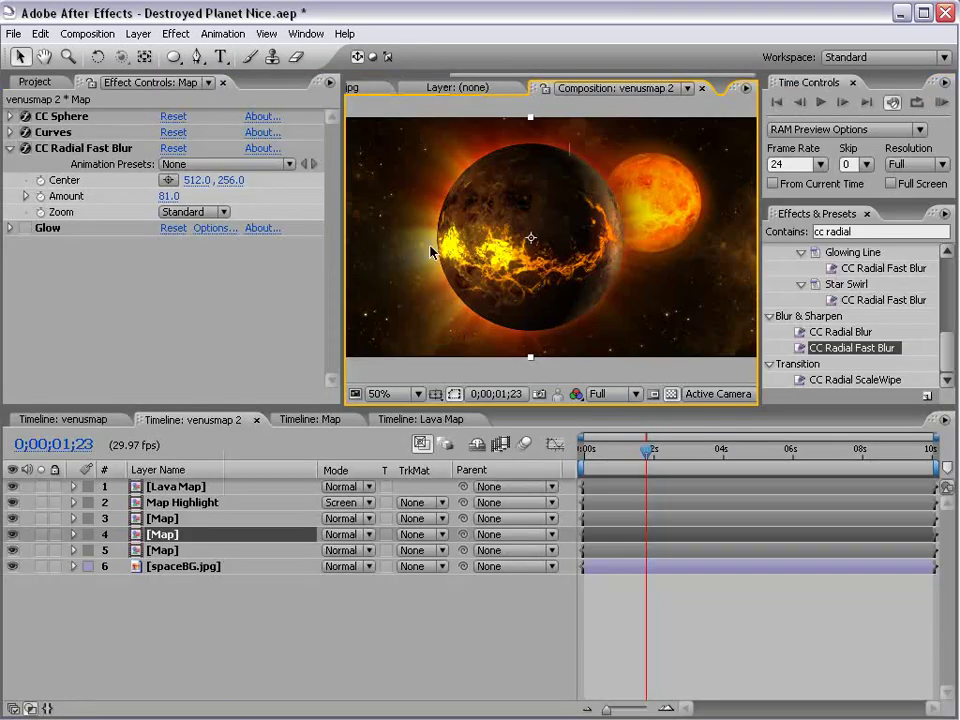
left_click(12, 550)
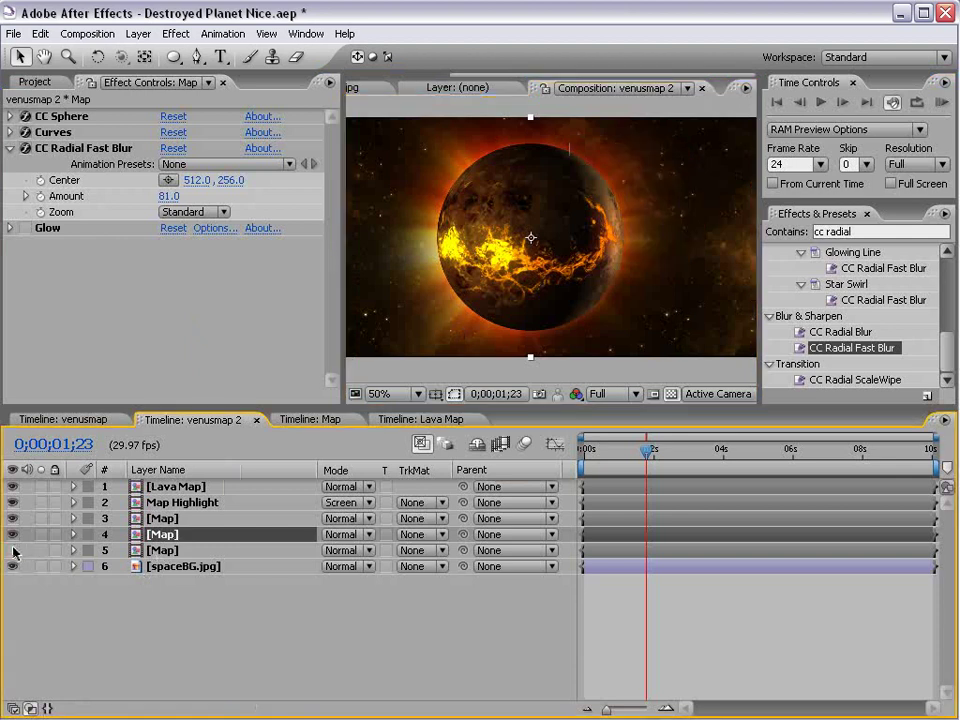
key("grave")
- Set layer 4 to Add mode and lower its radial blur Amount from 81 to 52
key("grave")
left_click(340, 534)
left_click(358, 682)
key("grave")
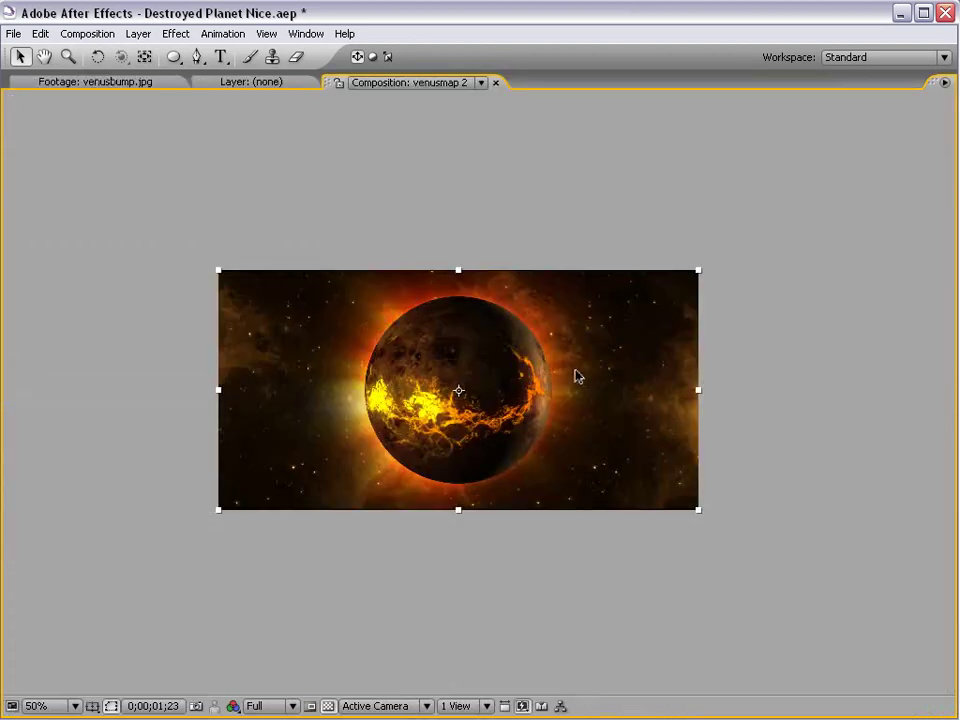
key("grave")
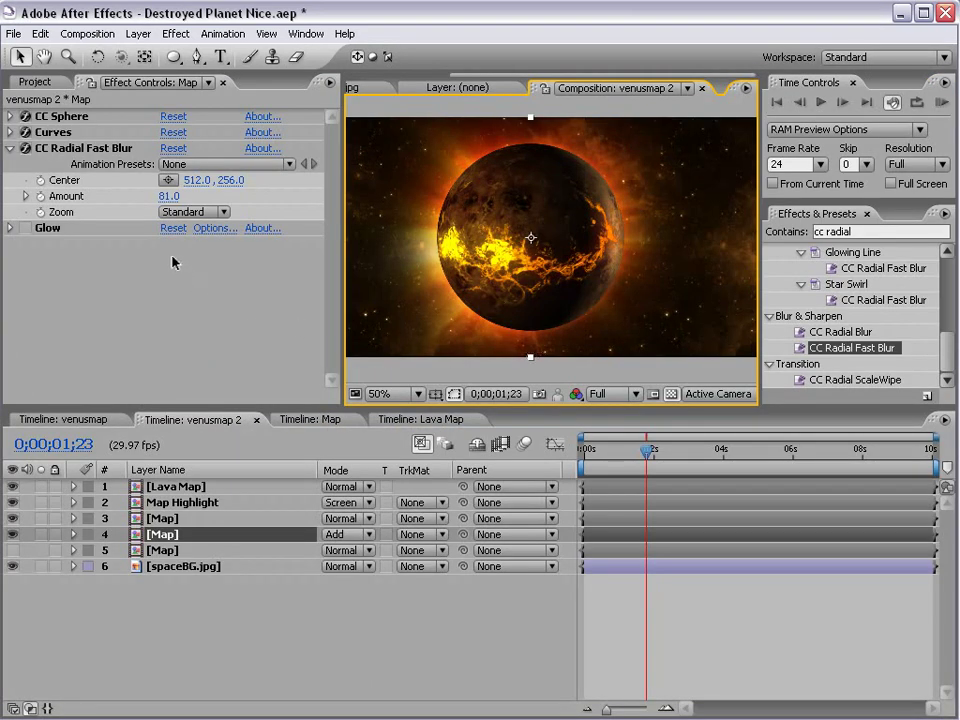
left_click_drag(162, 197, 139, 200)
left_click(686, 638)
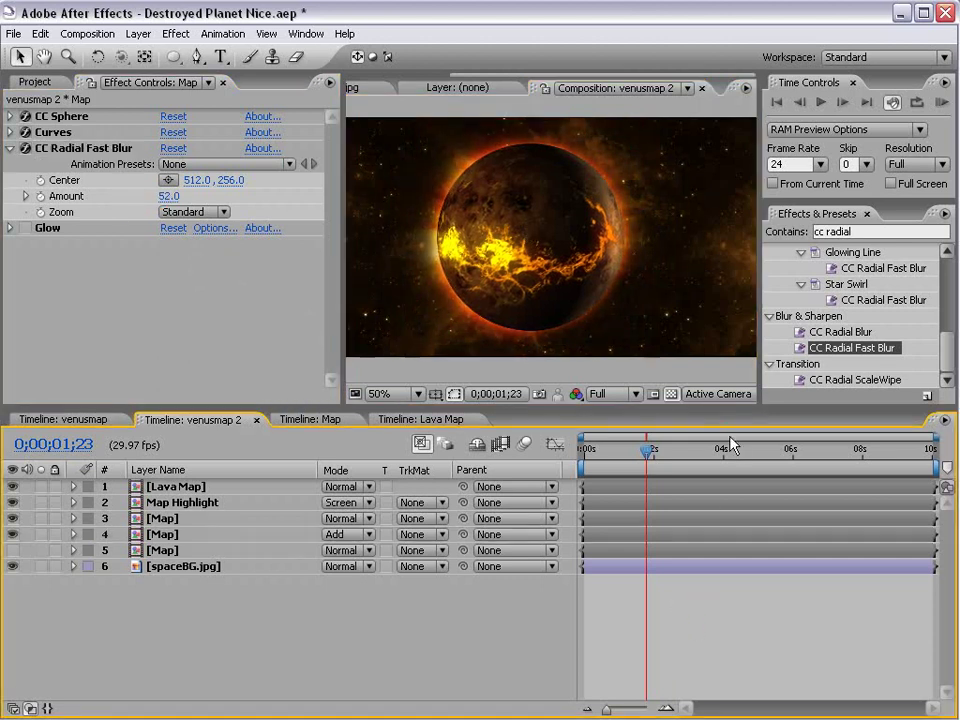
key("grave")
key("grave")
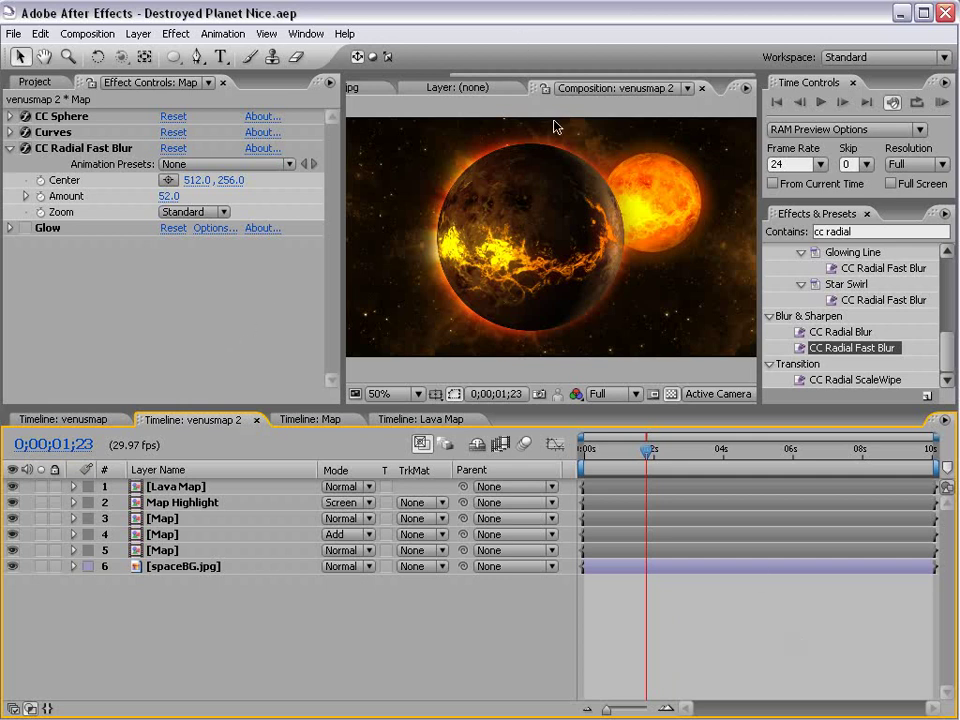
- Hide layers 4, 5 and spaceBG.jpg, then inspect the lone planet maximized at 100%
left_click_drag(14, 550, 13, 567)
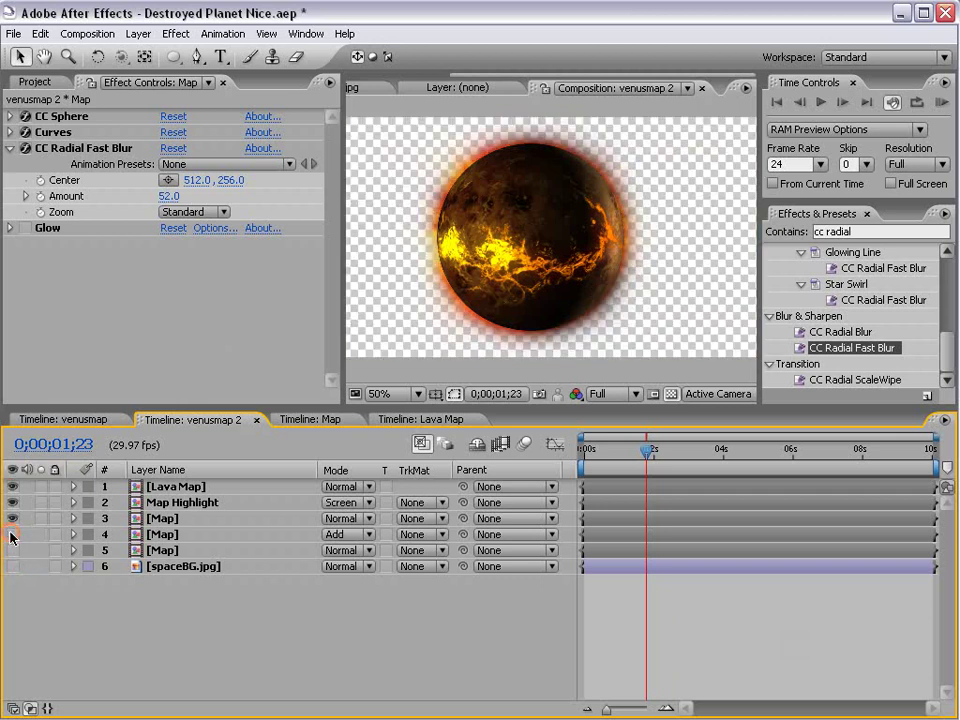
left_click(12, 534)
key("grave")
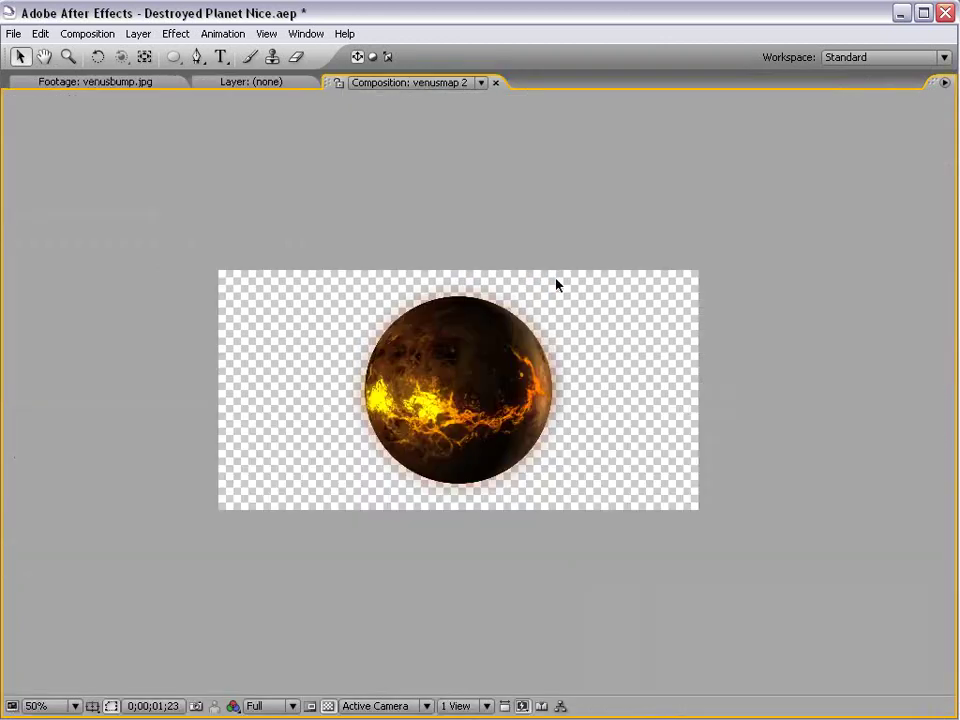
key("period")
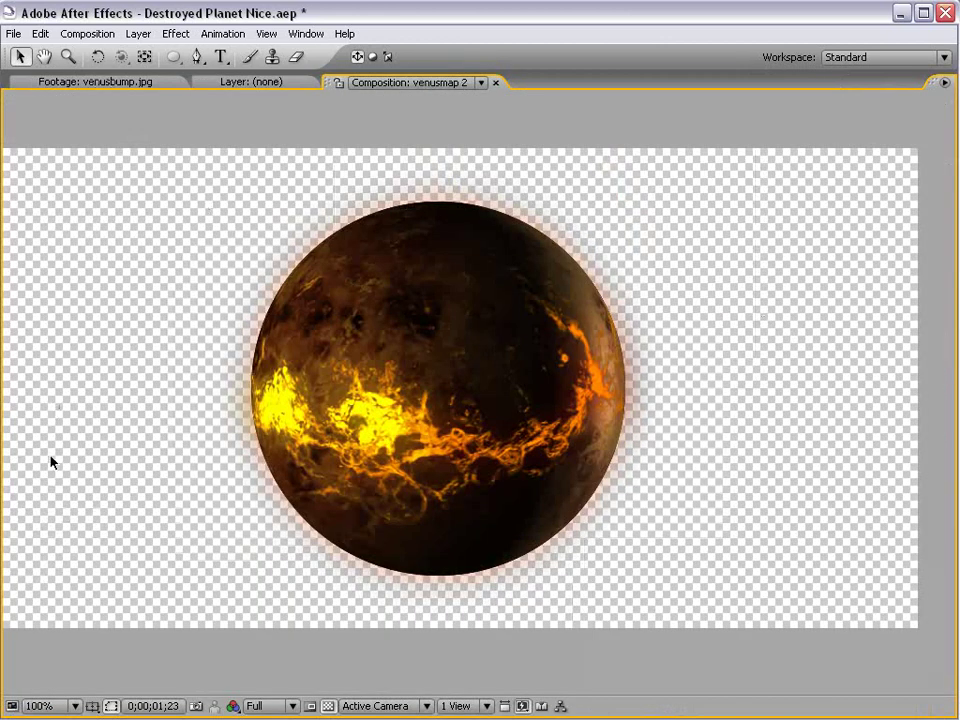
- Add venusmap 2 to the Render Queue via the Composition menu
key("grave")
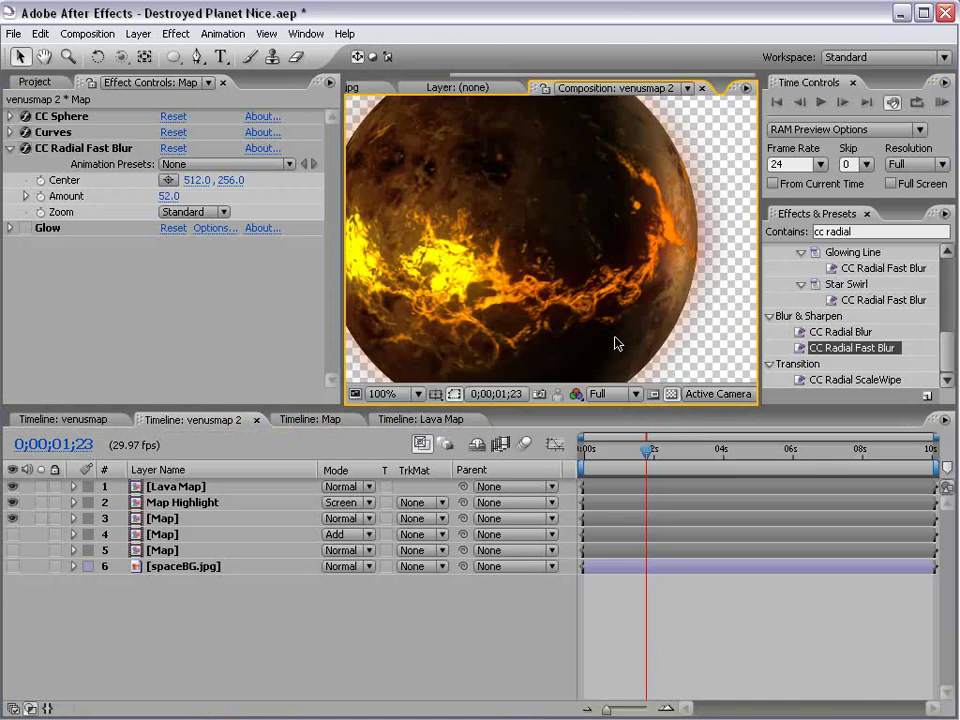
key("comma")
left_click(86, 33)
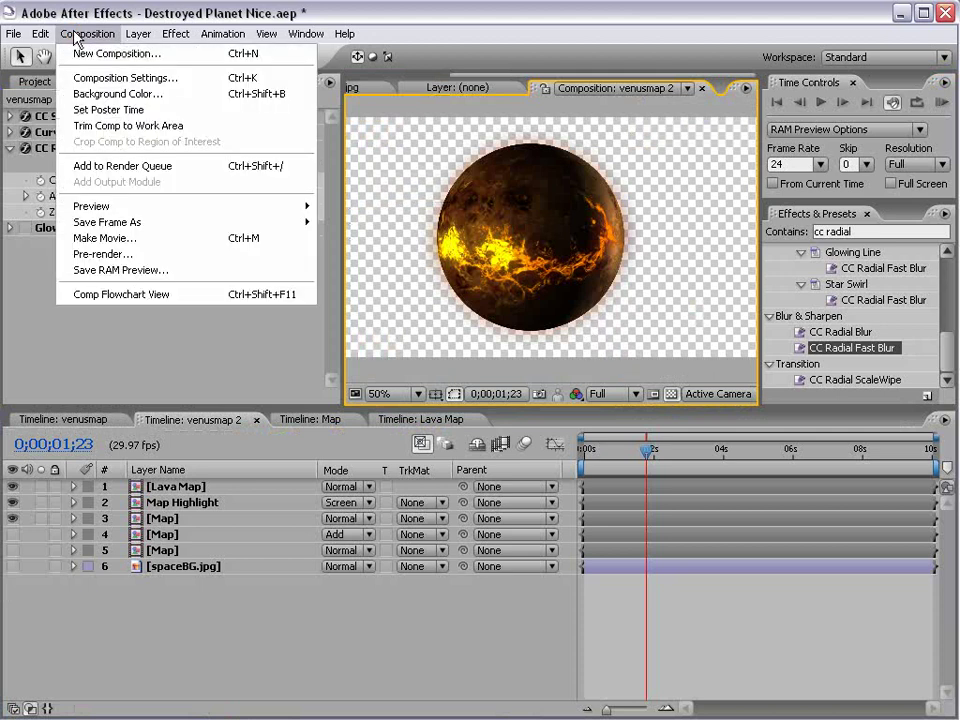
left_click(128, 167)
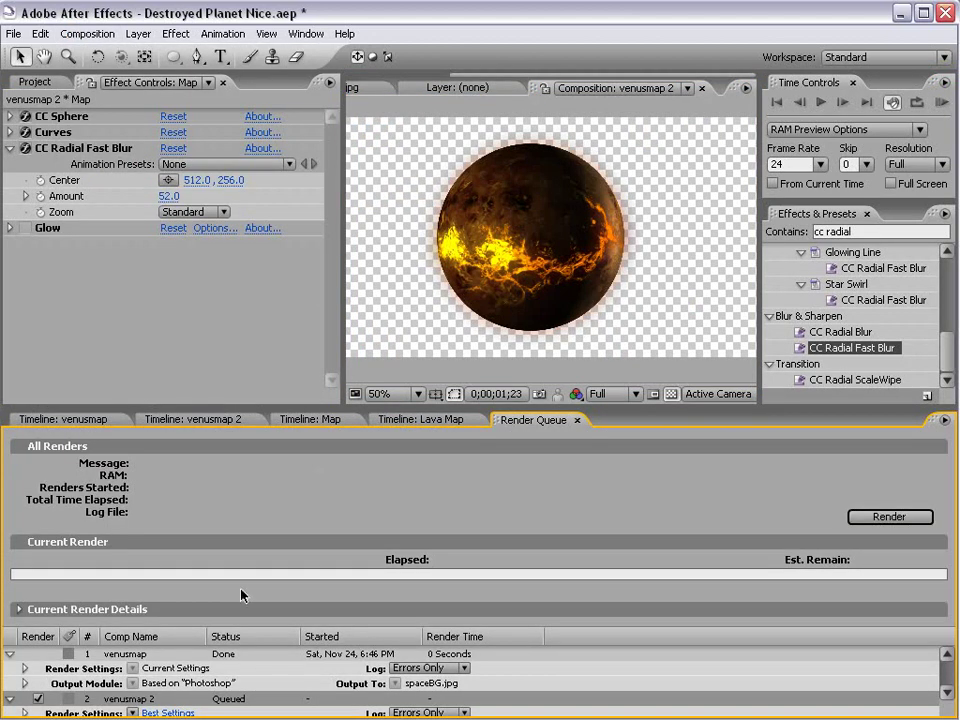
key("grave")
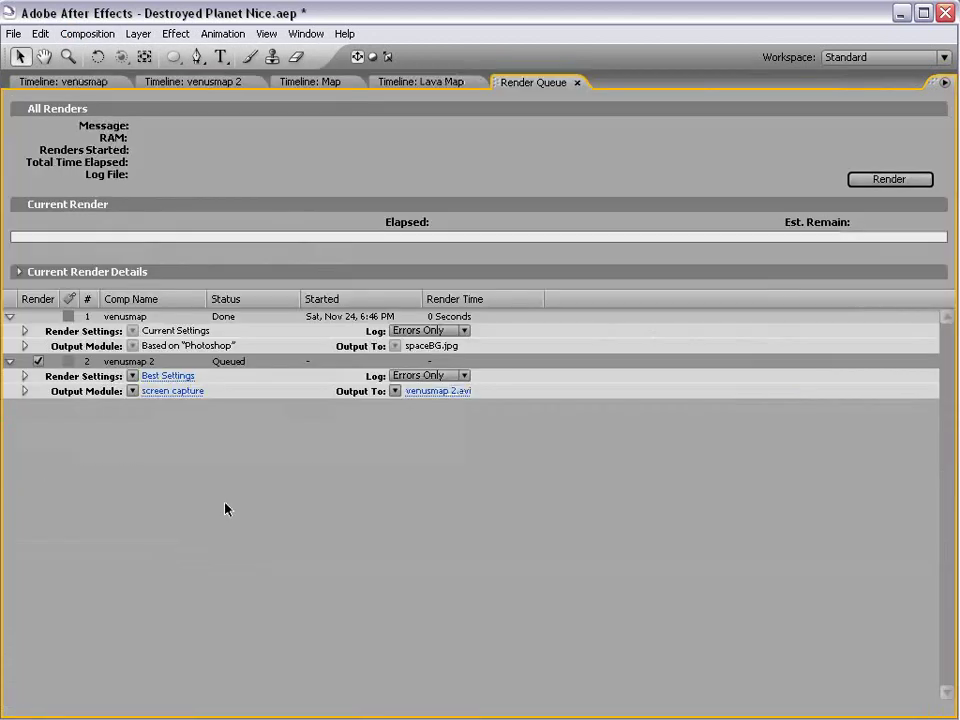
- Set the output to QuickTime Movie with Animation compression at Millions of Colors+
left_click(175, 393)
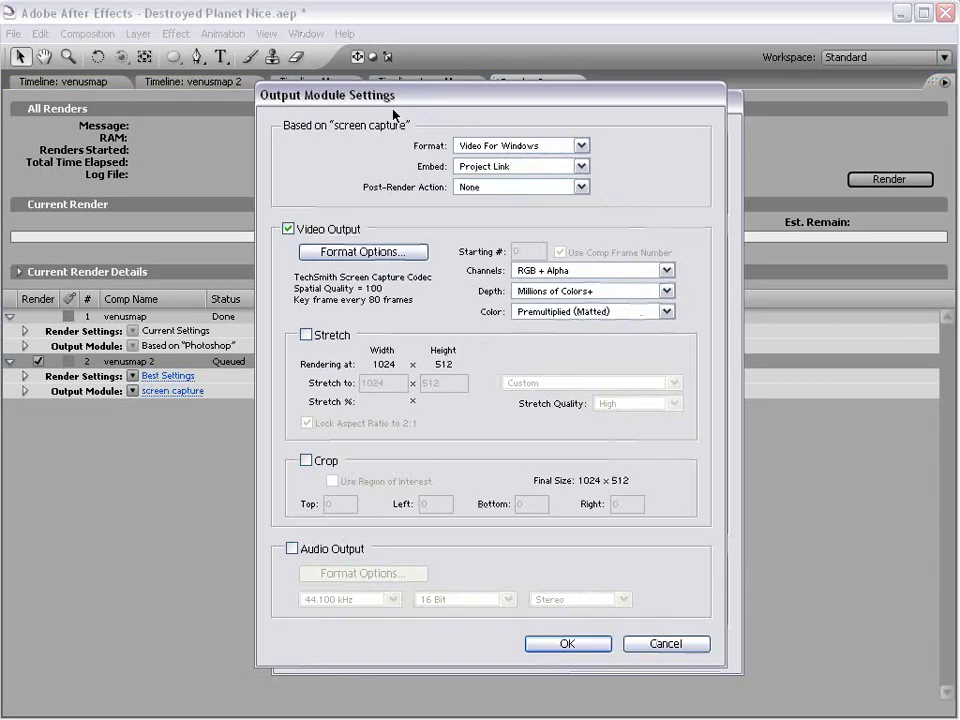
left_click_drag(360, 92, 253, 60)
left_click(405, 113)
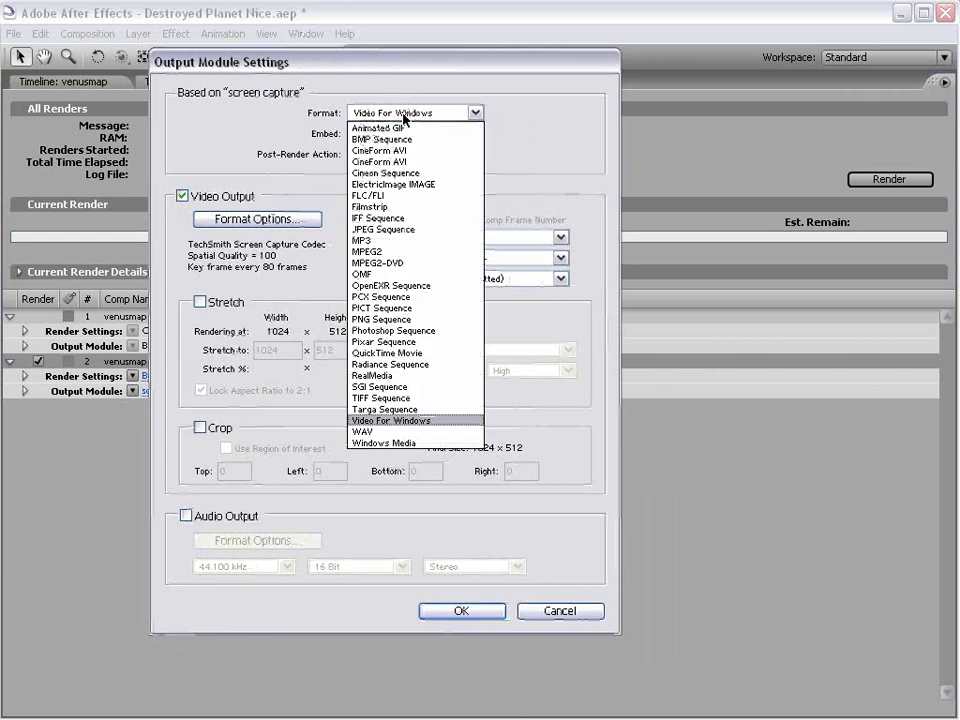
left_click(400, 353)
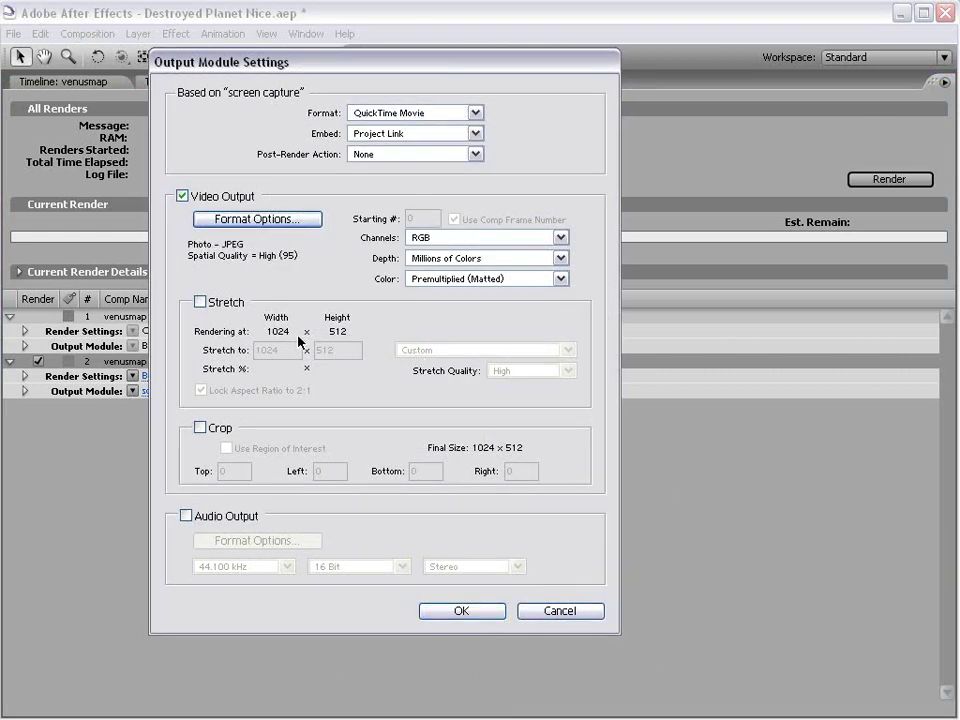
left_click(246, 222)
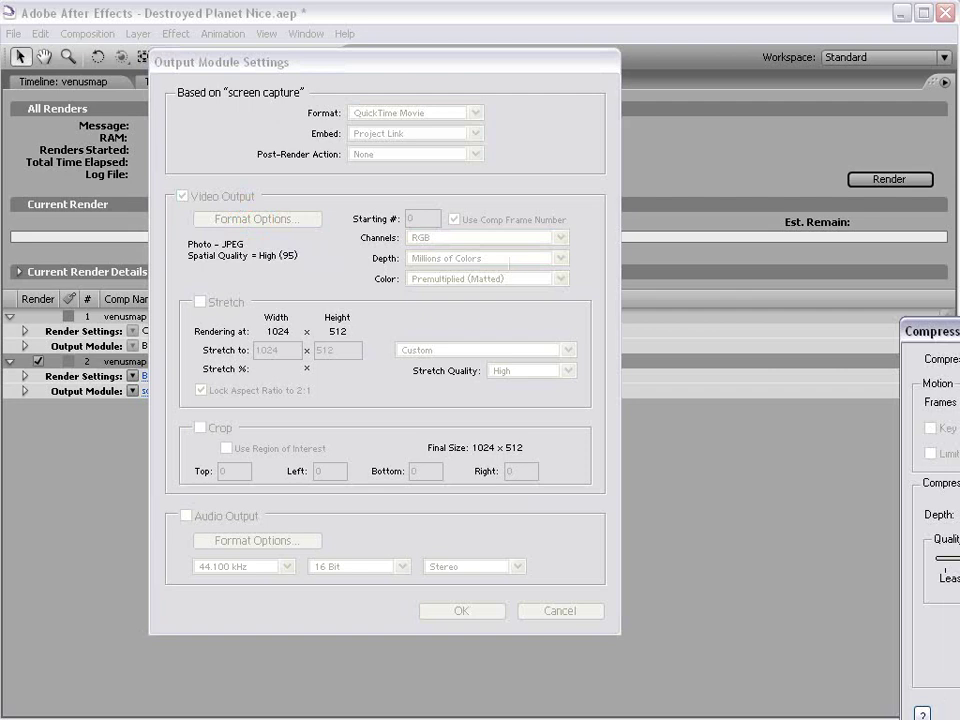
left_click(457, 254)
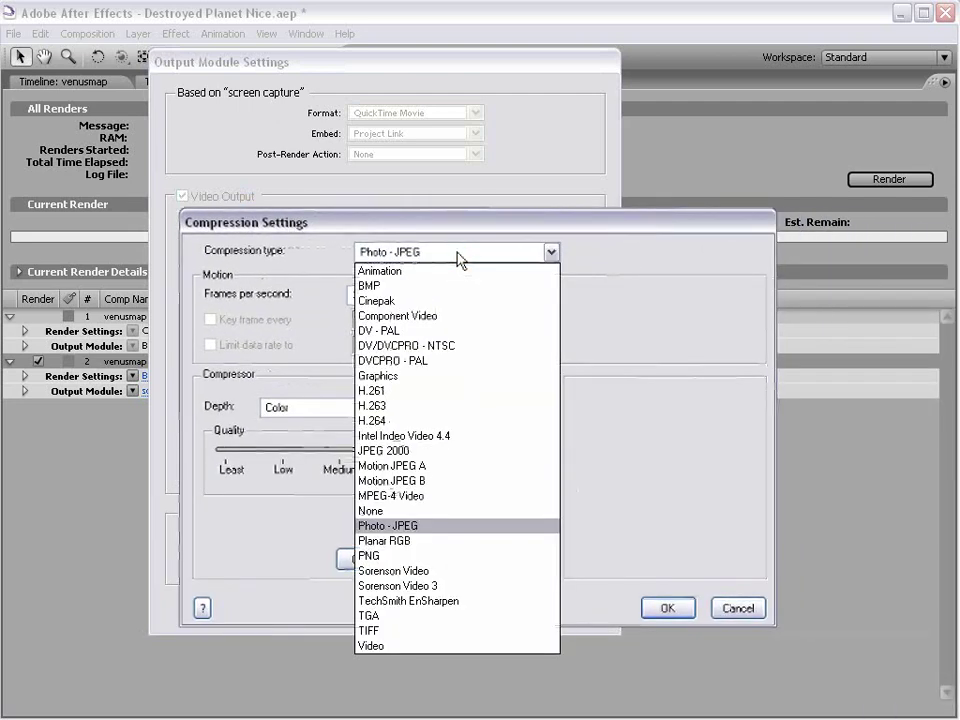
left_click(407, 270)
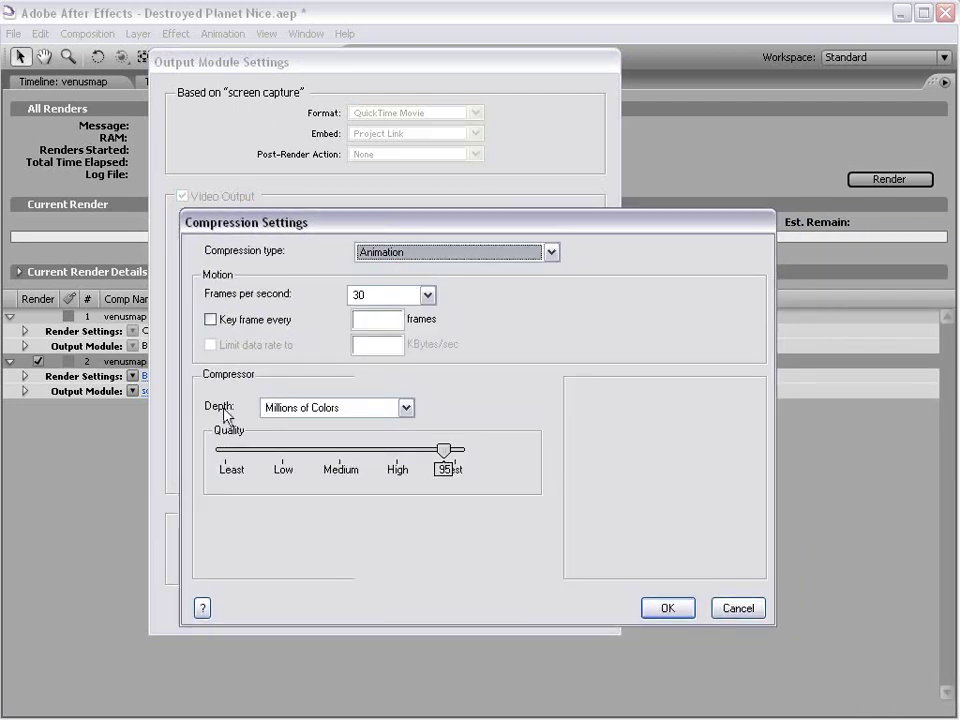
left_click(338, 408)
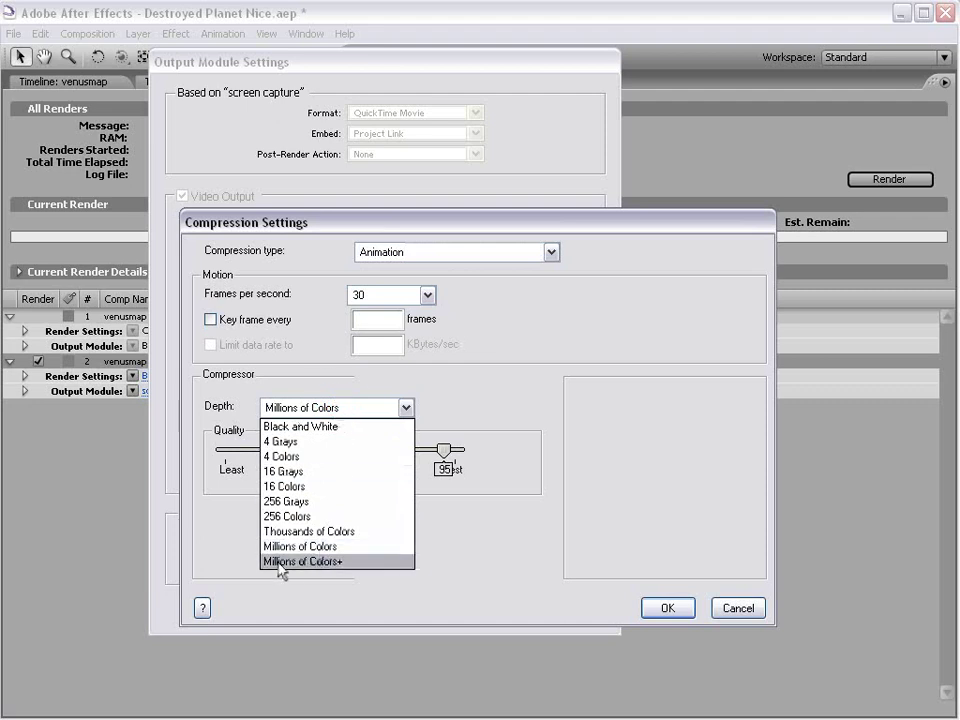
left_click(339, 566)
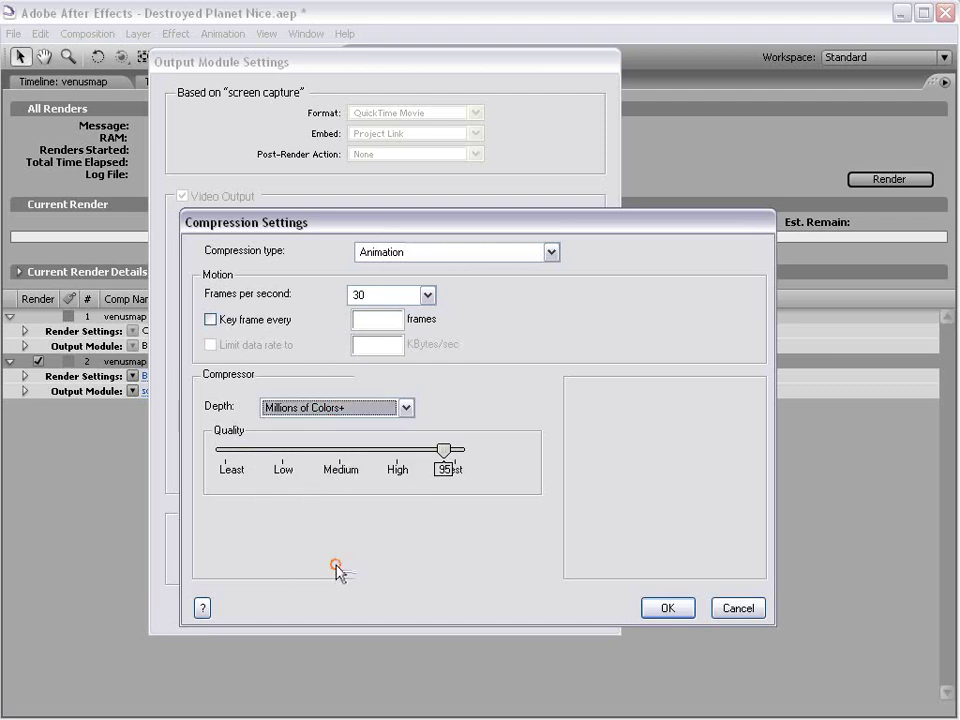
- Confirm Animation compression and RGB + Alpha channels for the venusmap 2.mov output
left_click(664, 608)
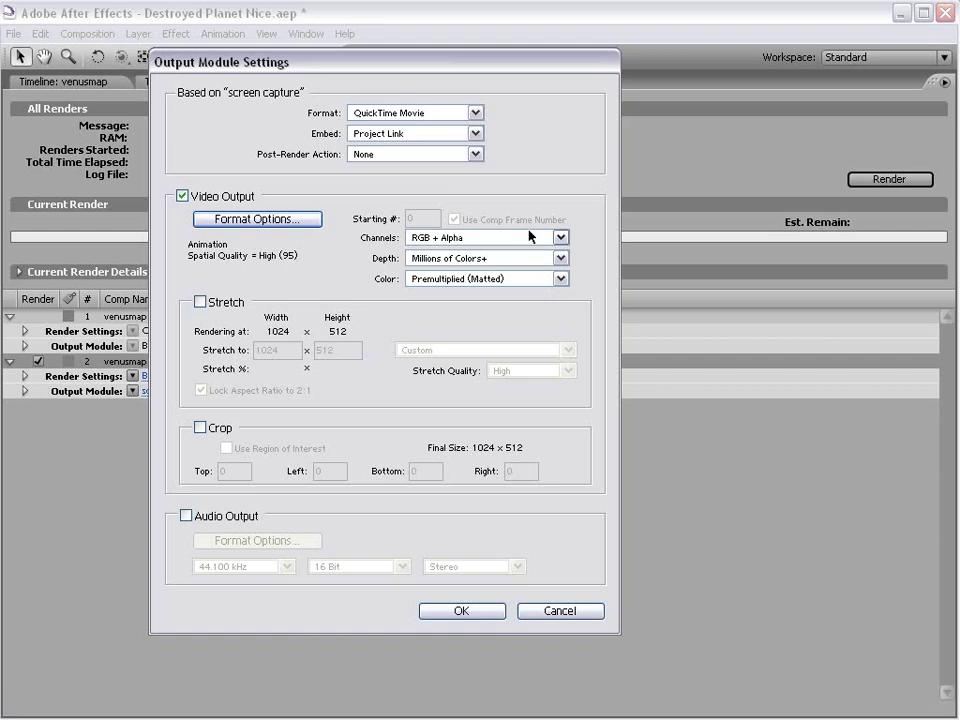
left_click_drag(320, 60, 338, 94)
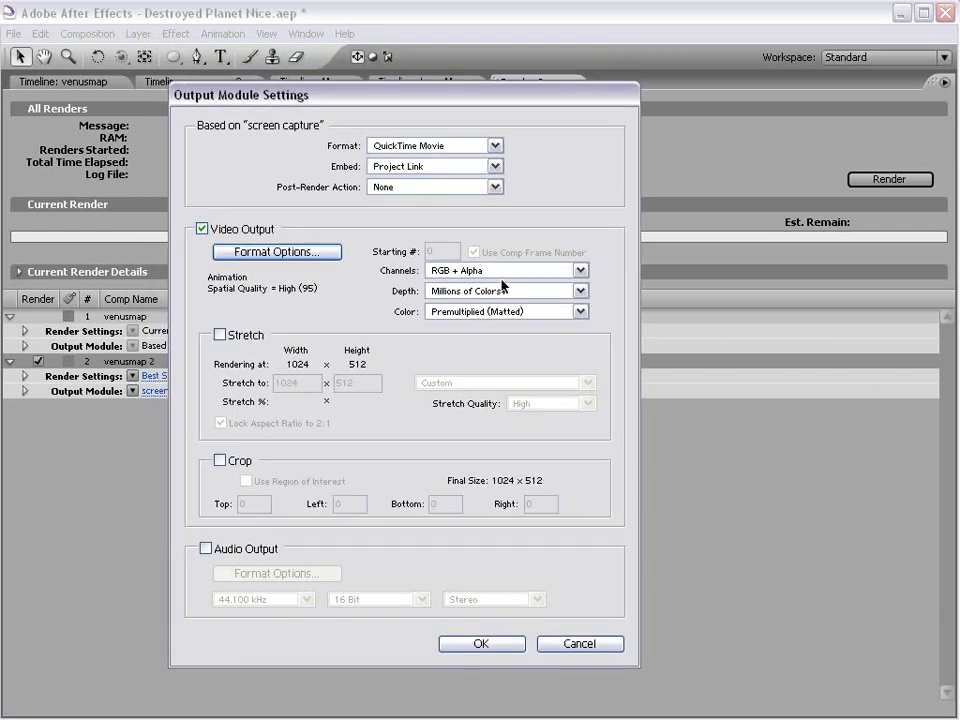
left_click(468, 645)
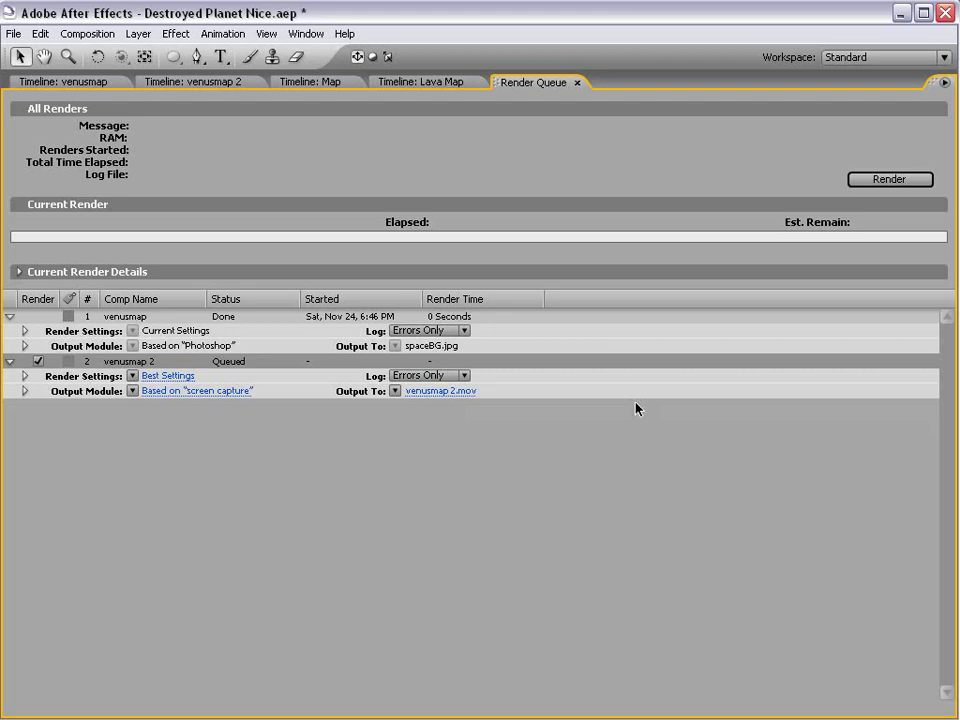
- Restore the normal panel layout, save the project, and return to the venusmap composition timeline
key("grave")
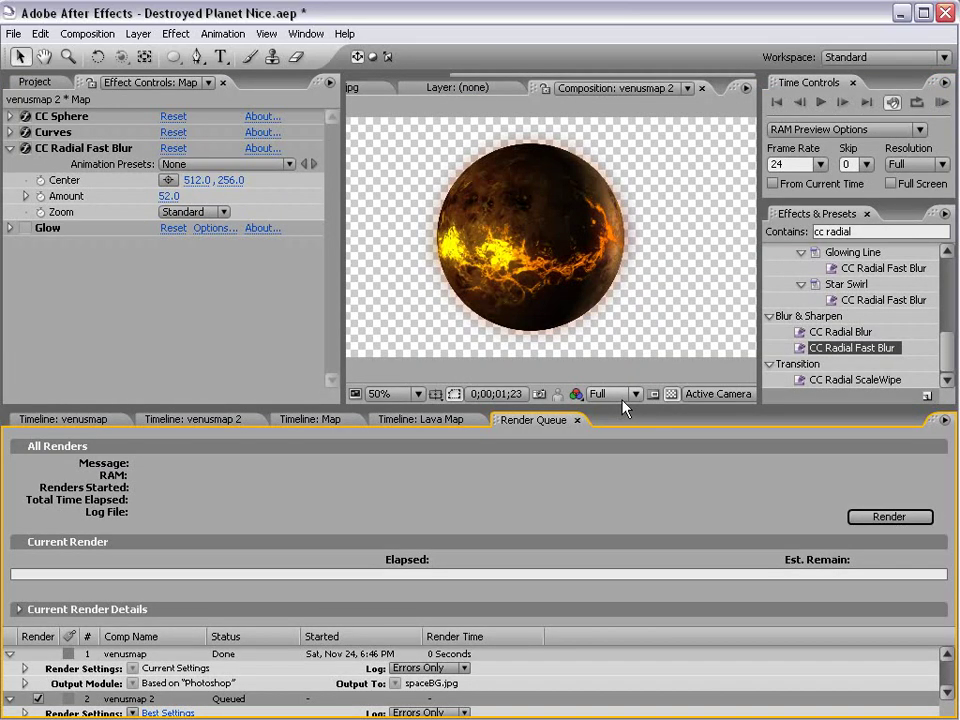
key("ctrl+s")
left_click(187, 421)
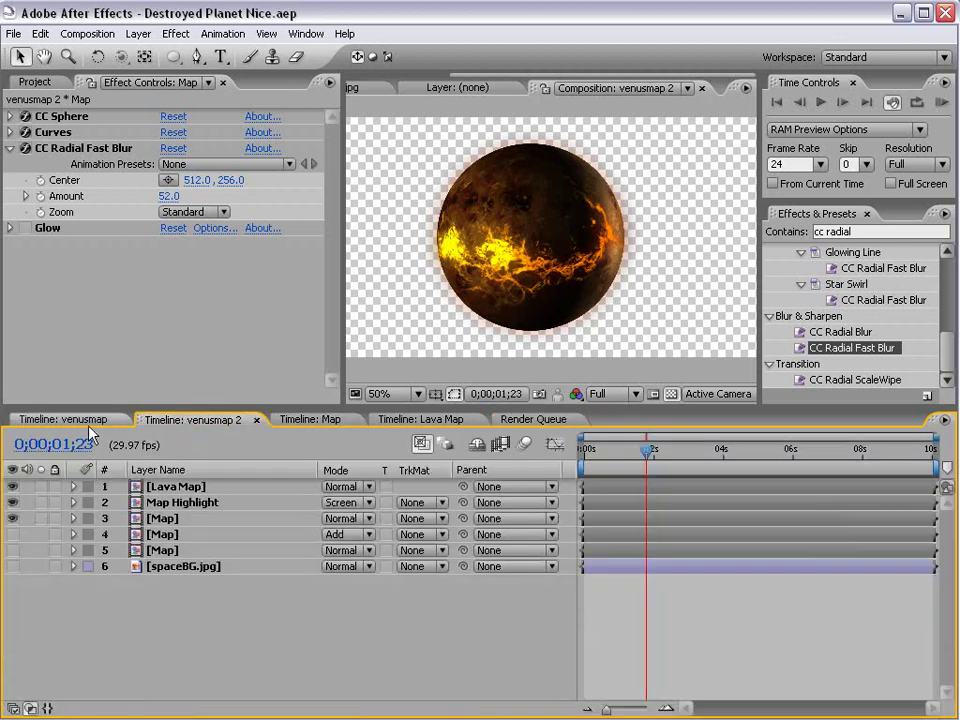
left_click(62, 421)
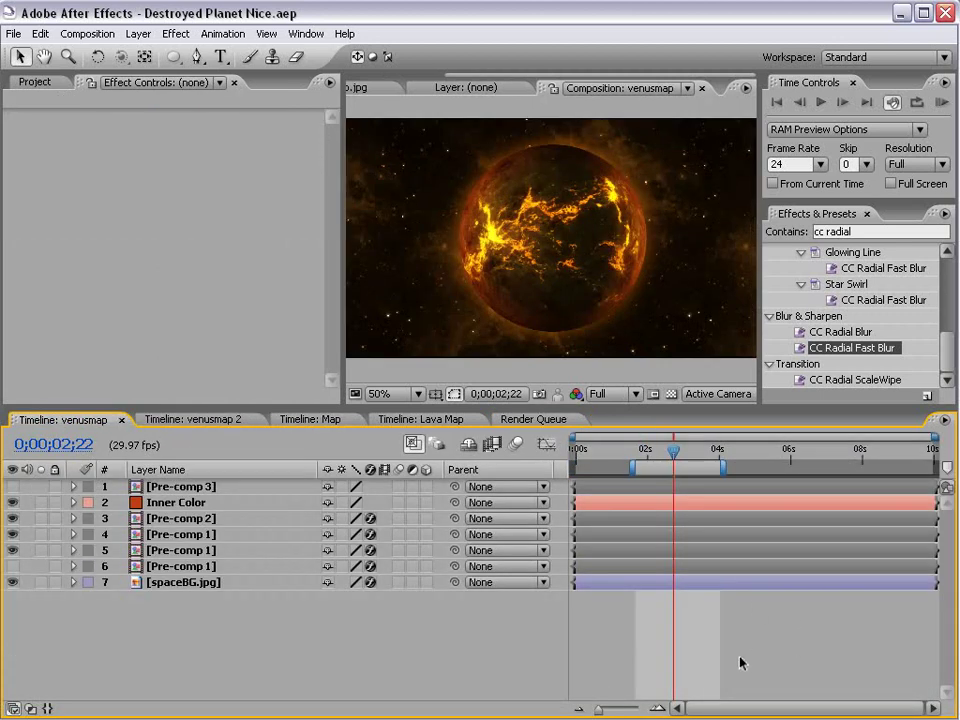